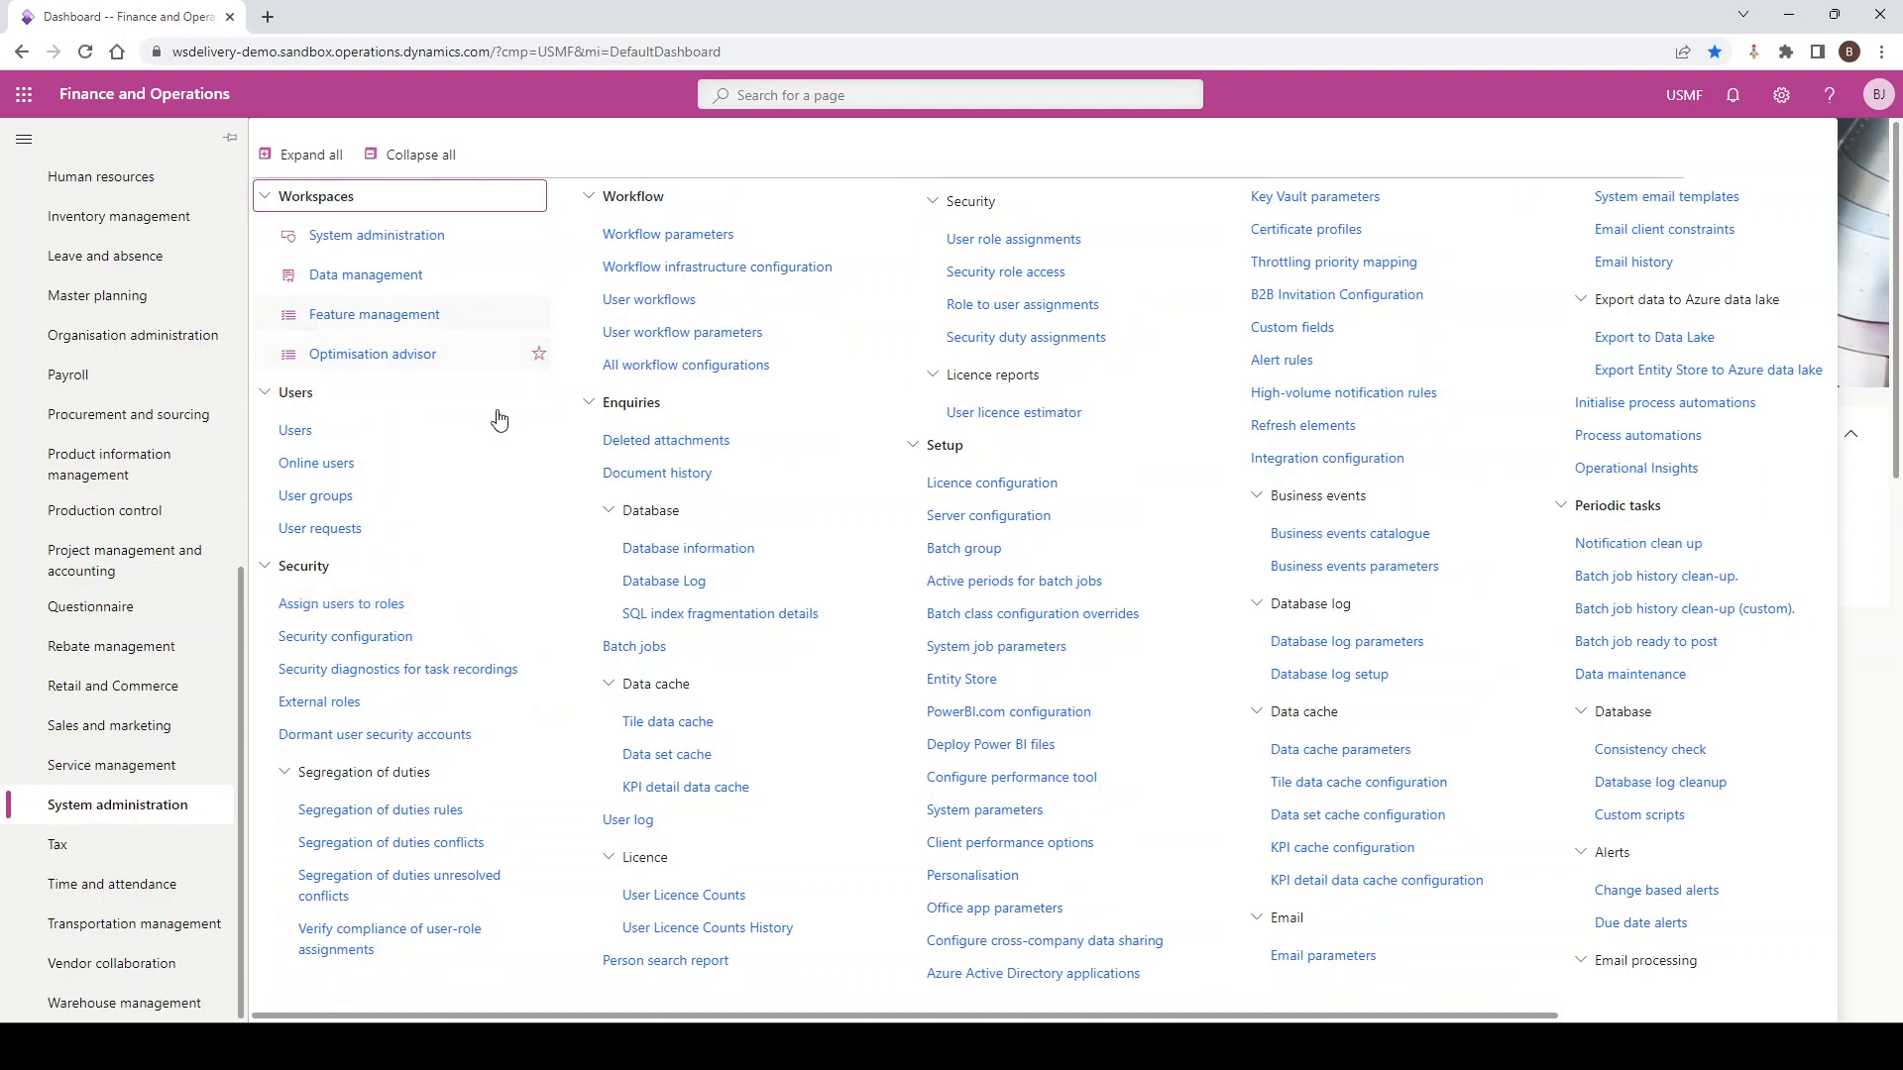
Search the System administration page for 'person' to locate the Personalisation link
{"action": "key", "text": "ctrl+f"}
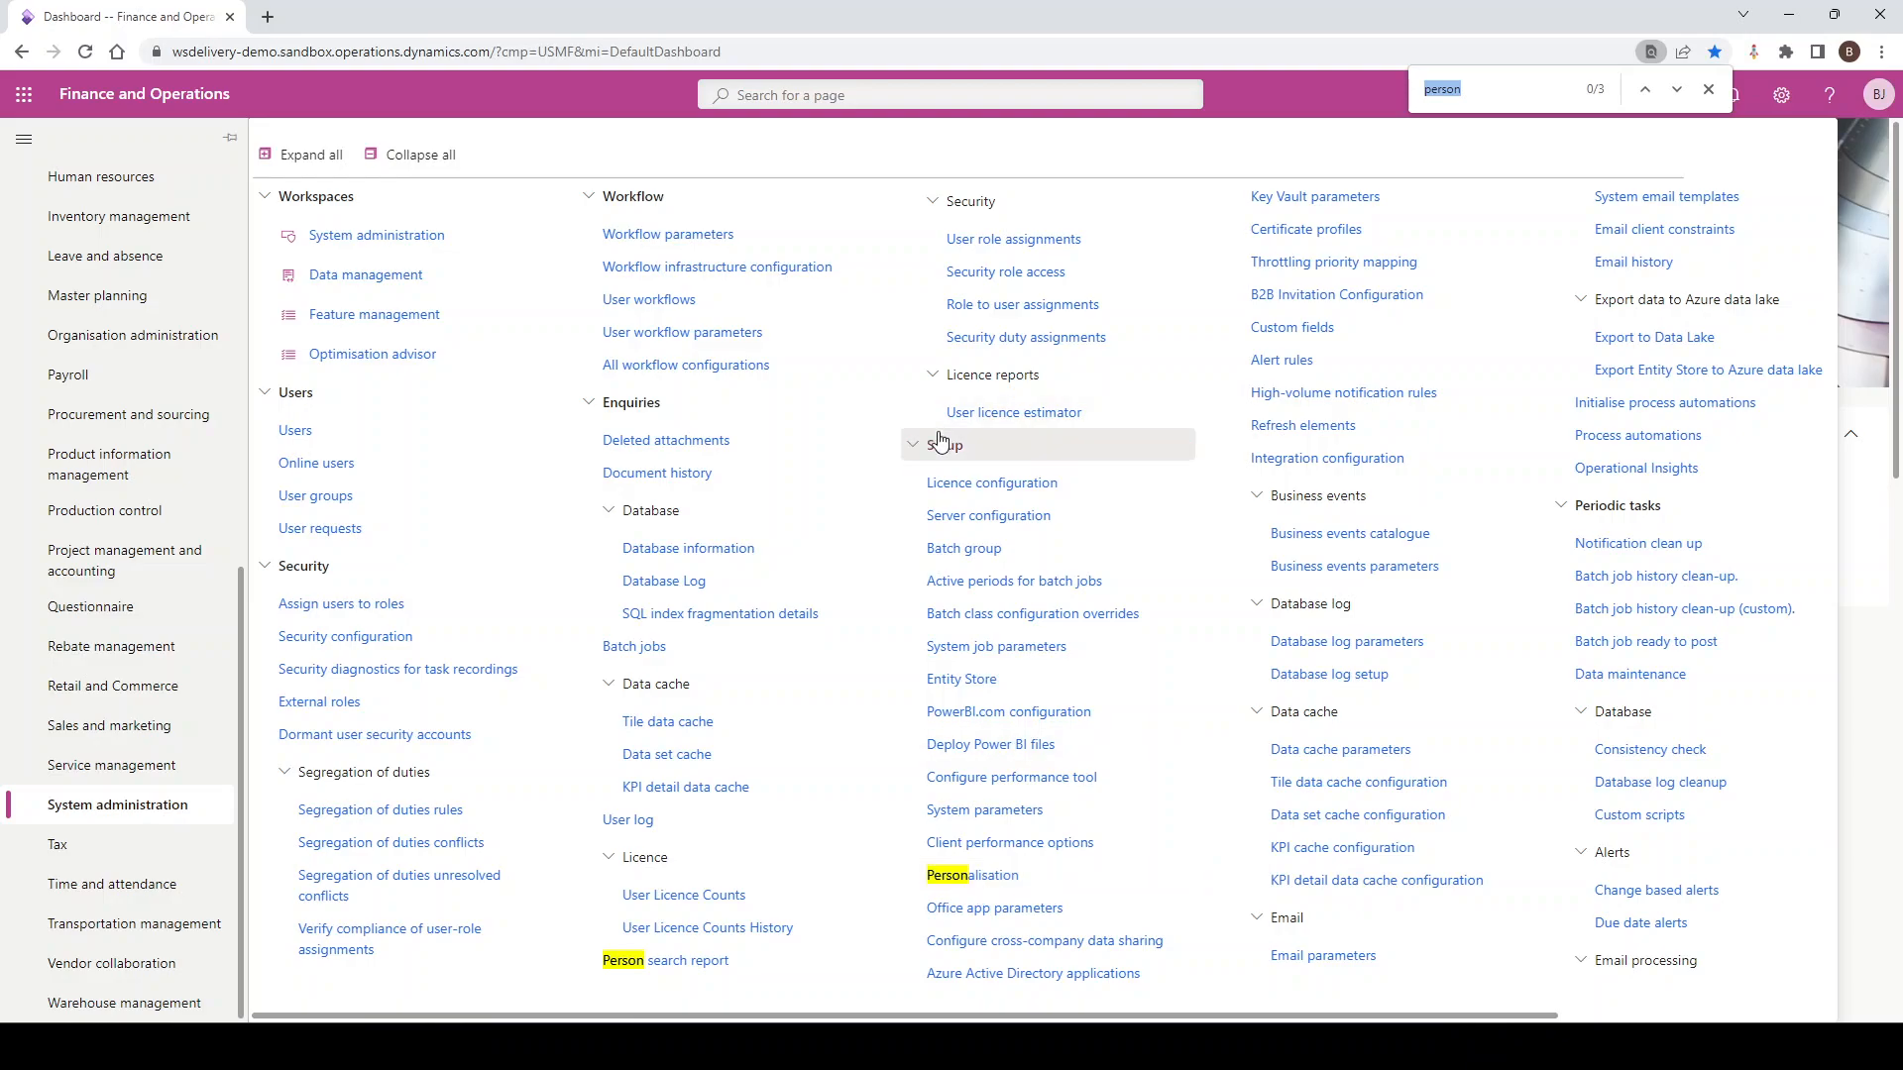
Open Personalisation, review the Published views grid, then show the empty Unpublished views list
{"action": "left_click", "coordinate": [980, 882]}
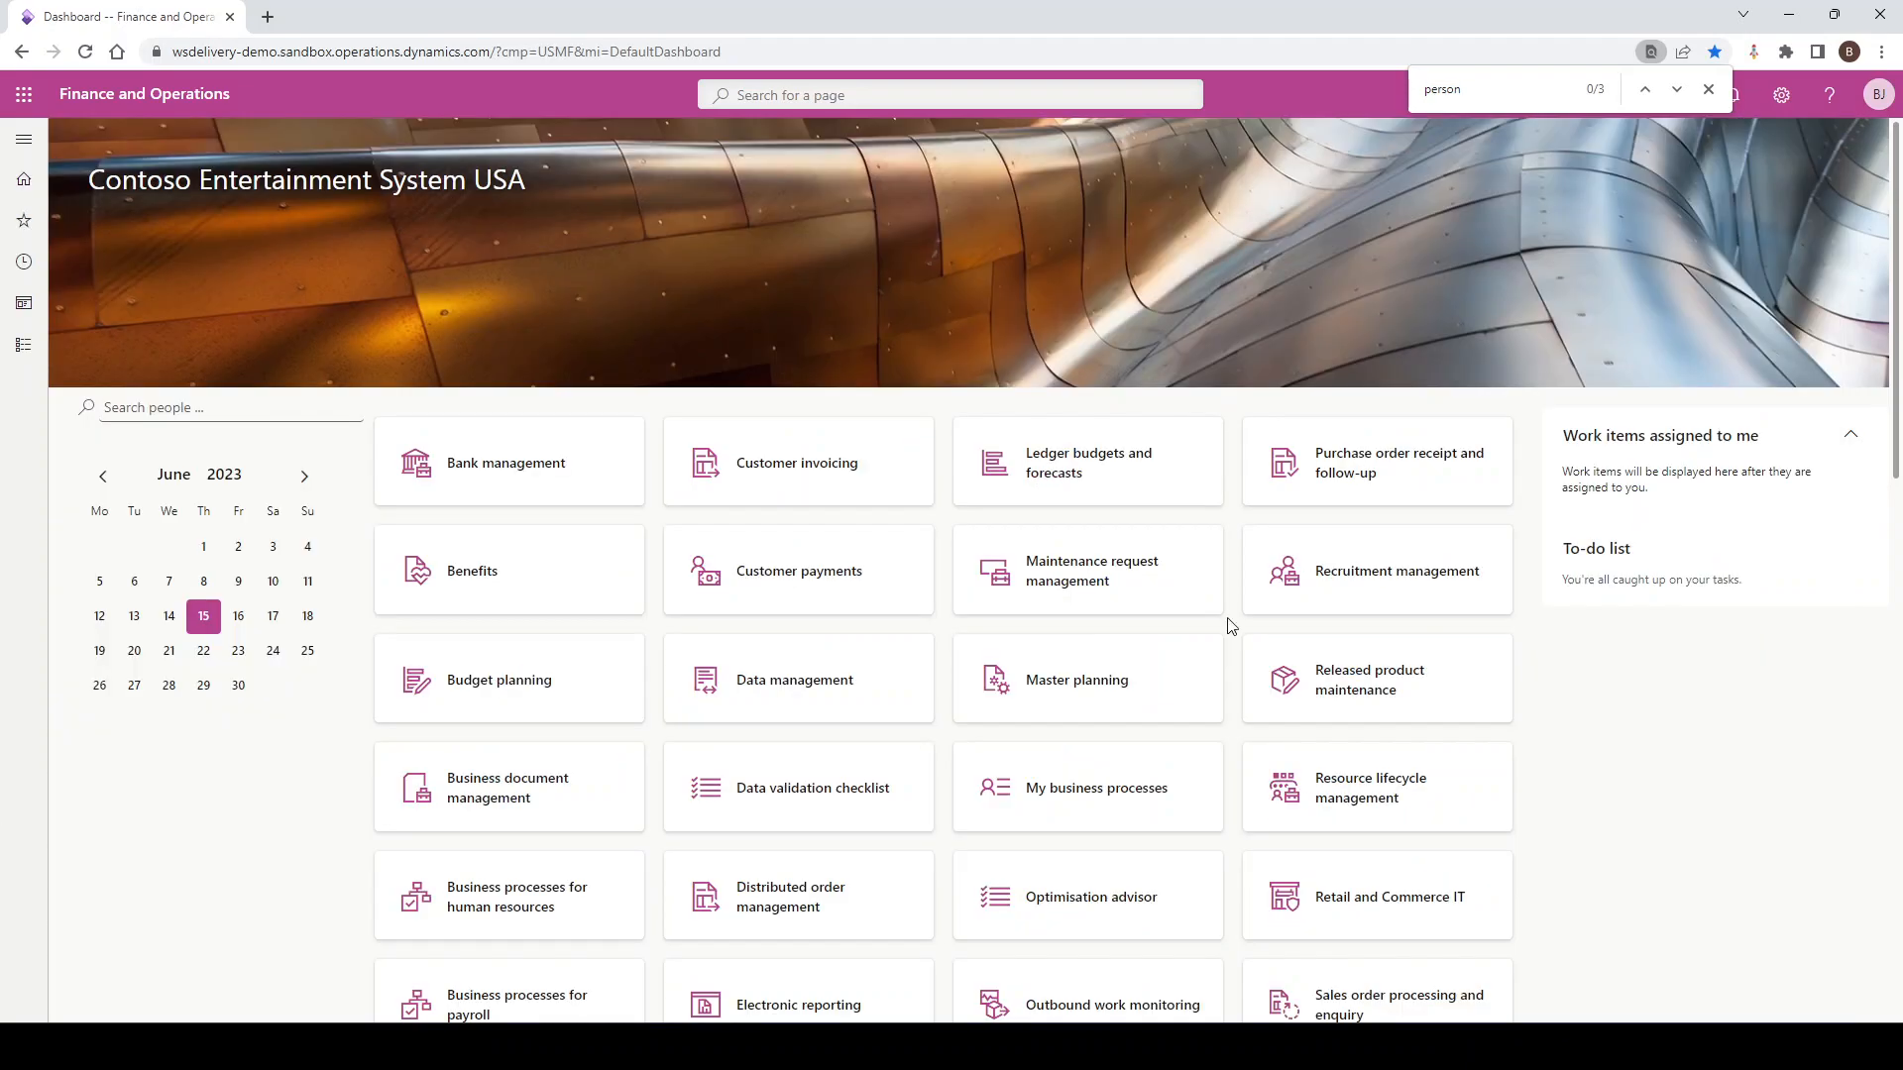
{"action": "left_click", "coordinate": [1711, 91]}
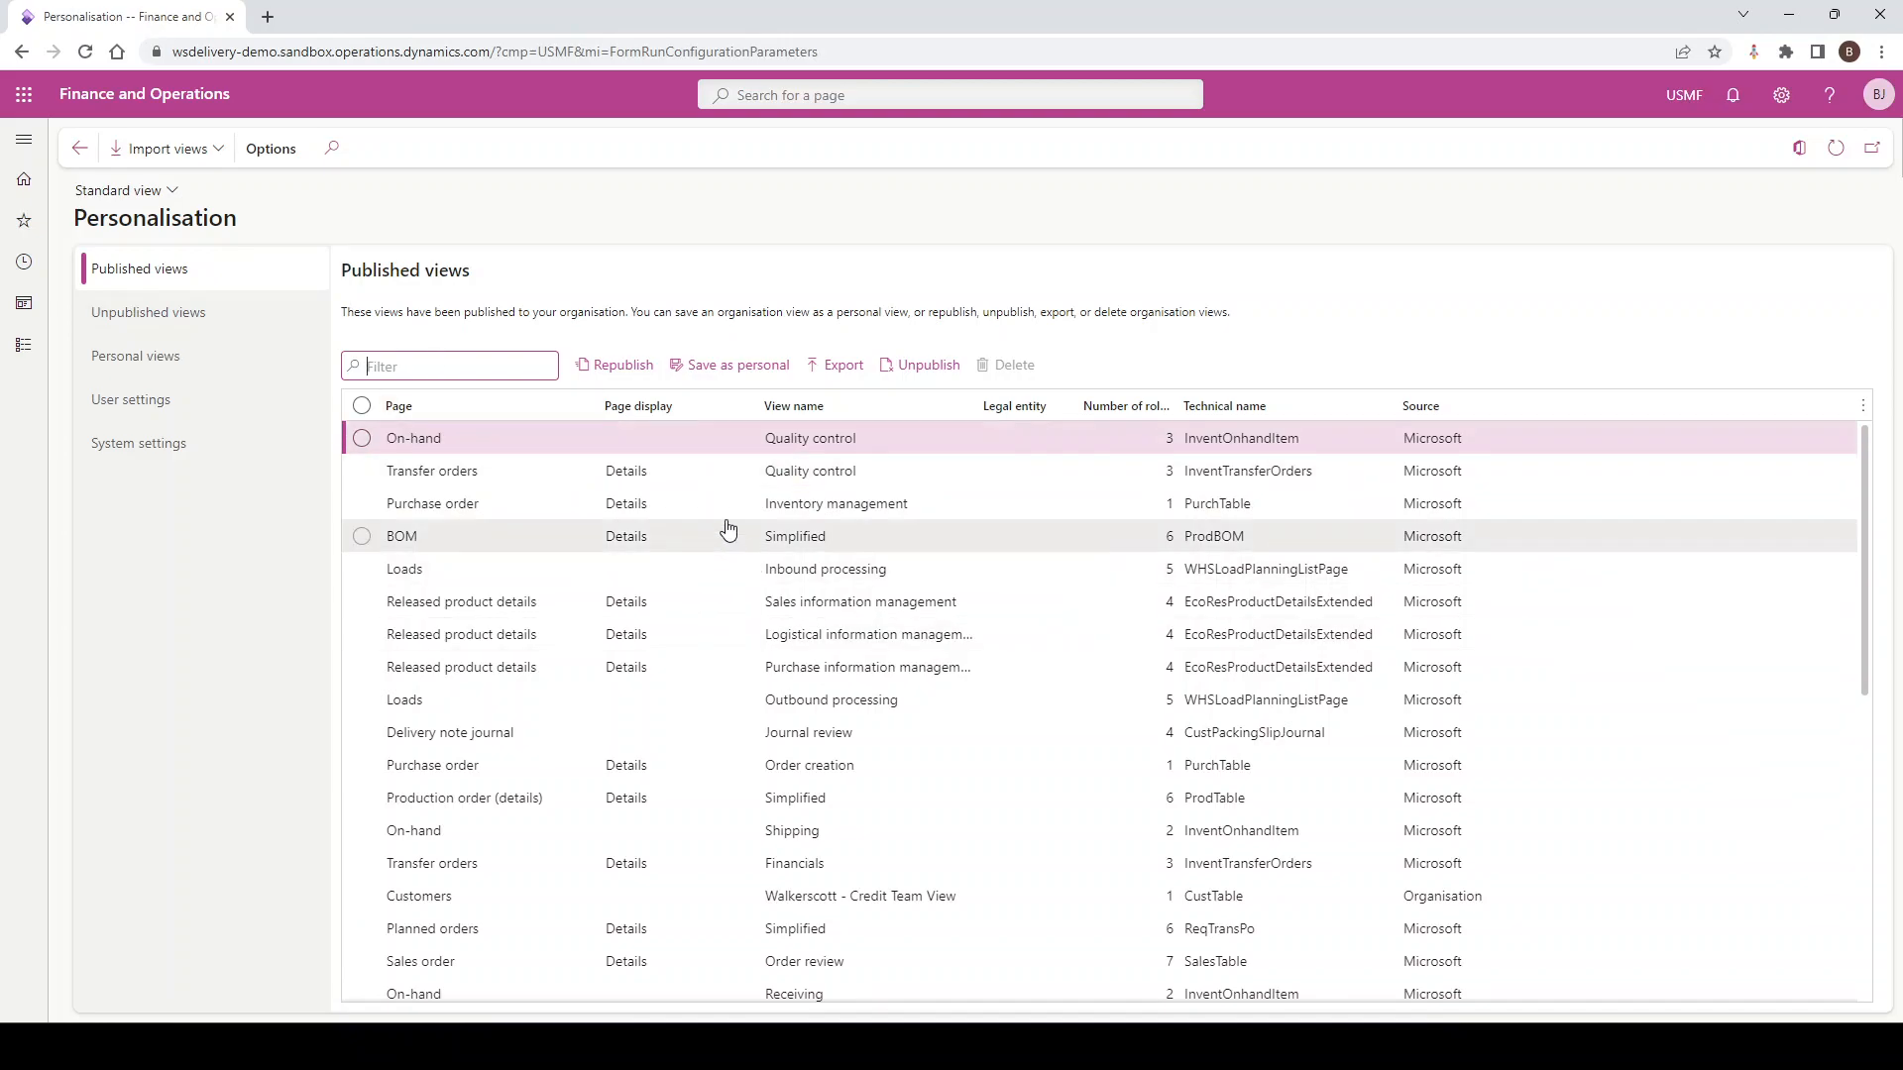
{"action": "scroll", "coordinate": [742, 589], "scroll_direction": "down", "scroll_amount": 1}
{"action": "scroll", "coordinate": [743, 589], "scroll_direction": "down", "scroll_amount": 5}
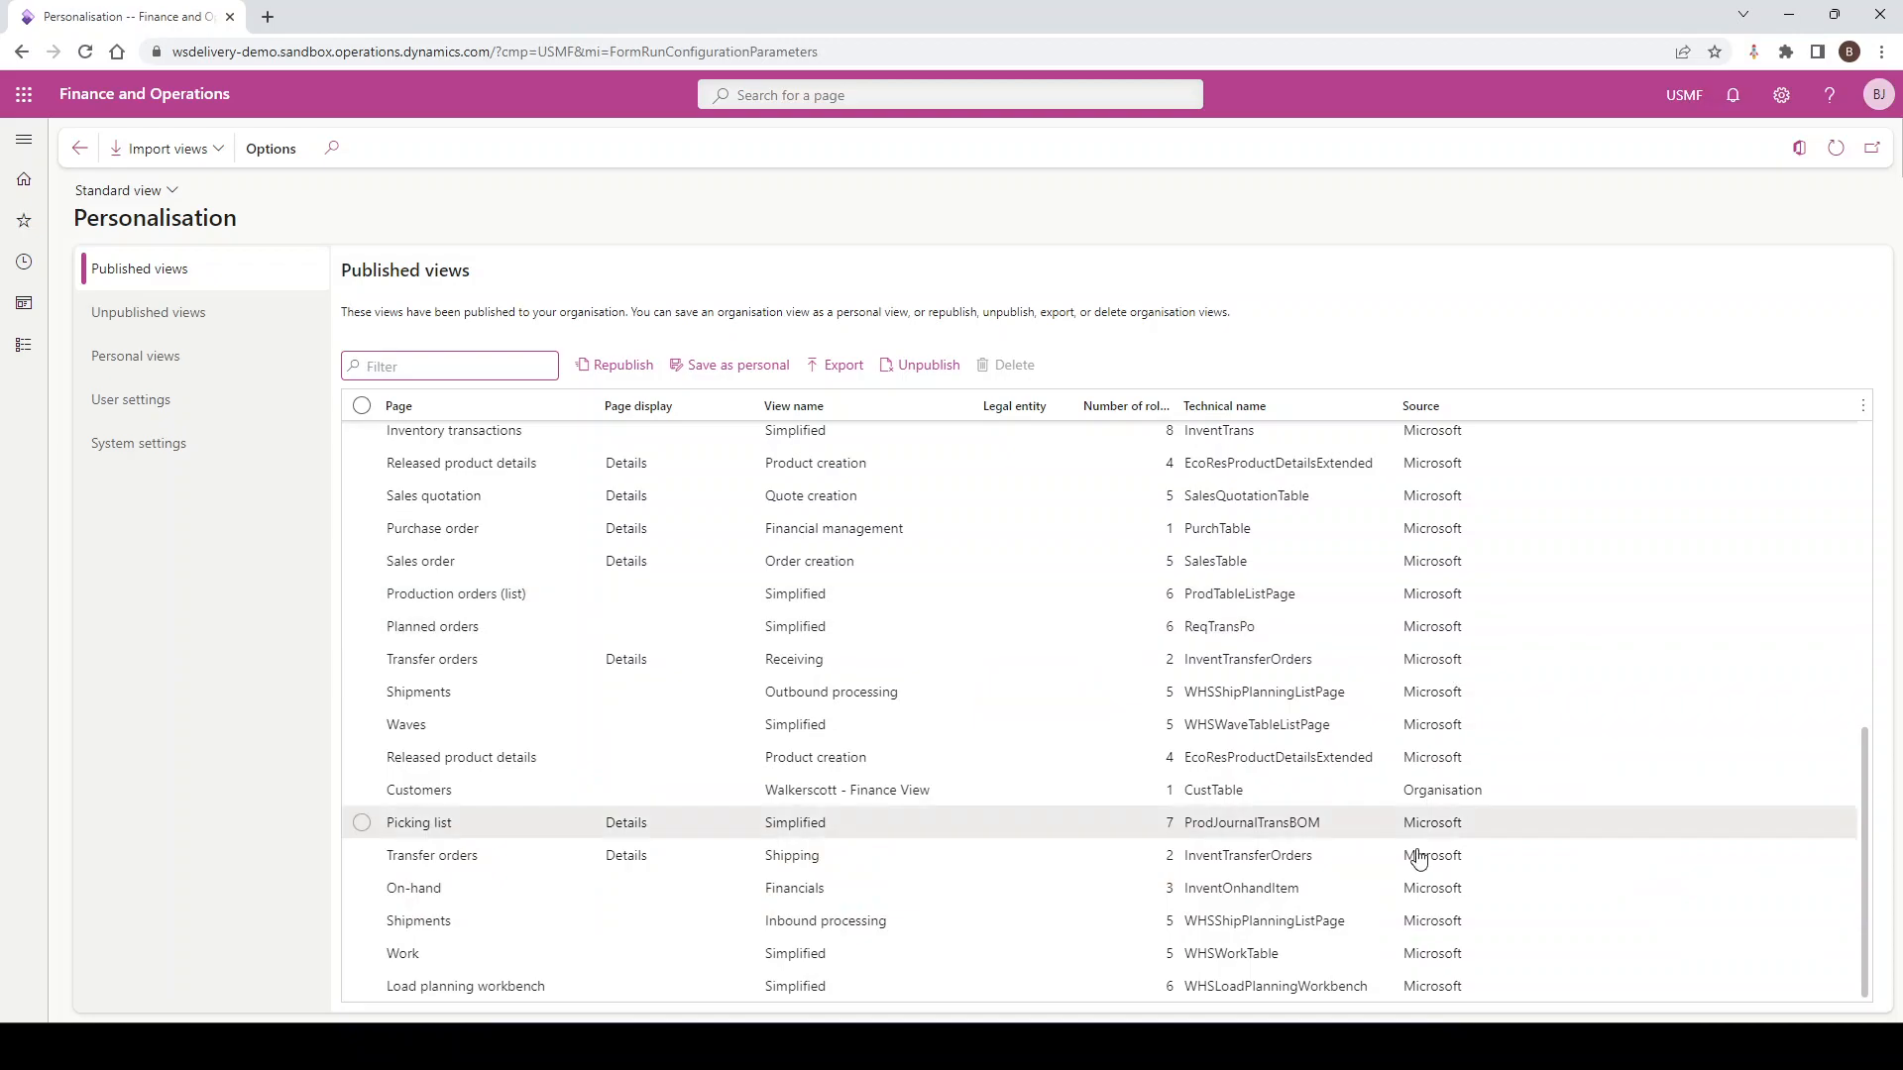
{"action": "scroll", "coordinate": [1438, 571], "scroll_direction": "up", "scroll_amount": 4}
{"action": "scroll", "coordinate": [1438, 572], "scroll_direction": "up", "scroll_amount": 3}
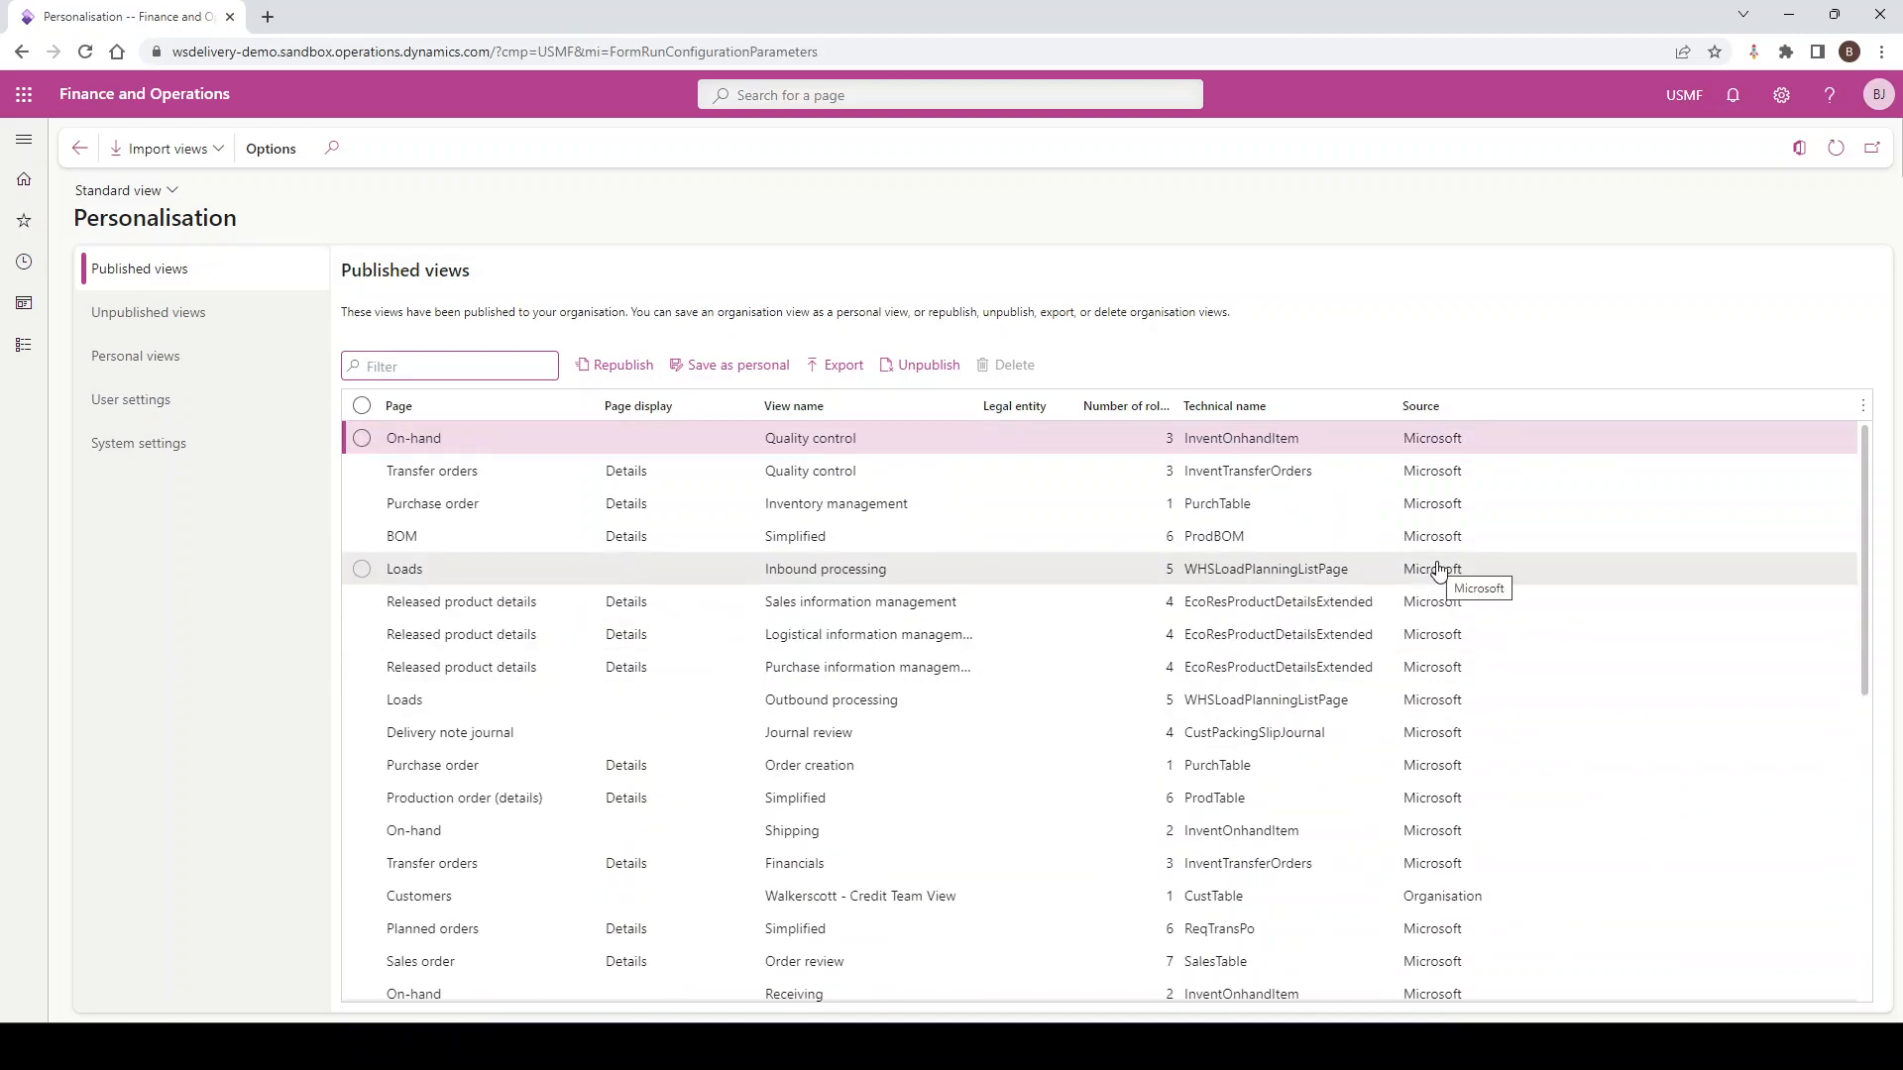
{"action": "scroll", "coordinate": [1413, 907], "scroll_direction": "down", "scroll_amount": 2}
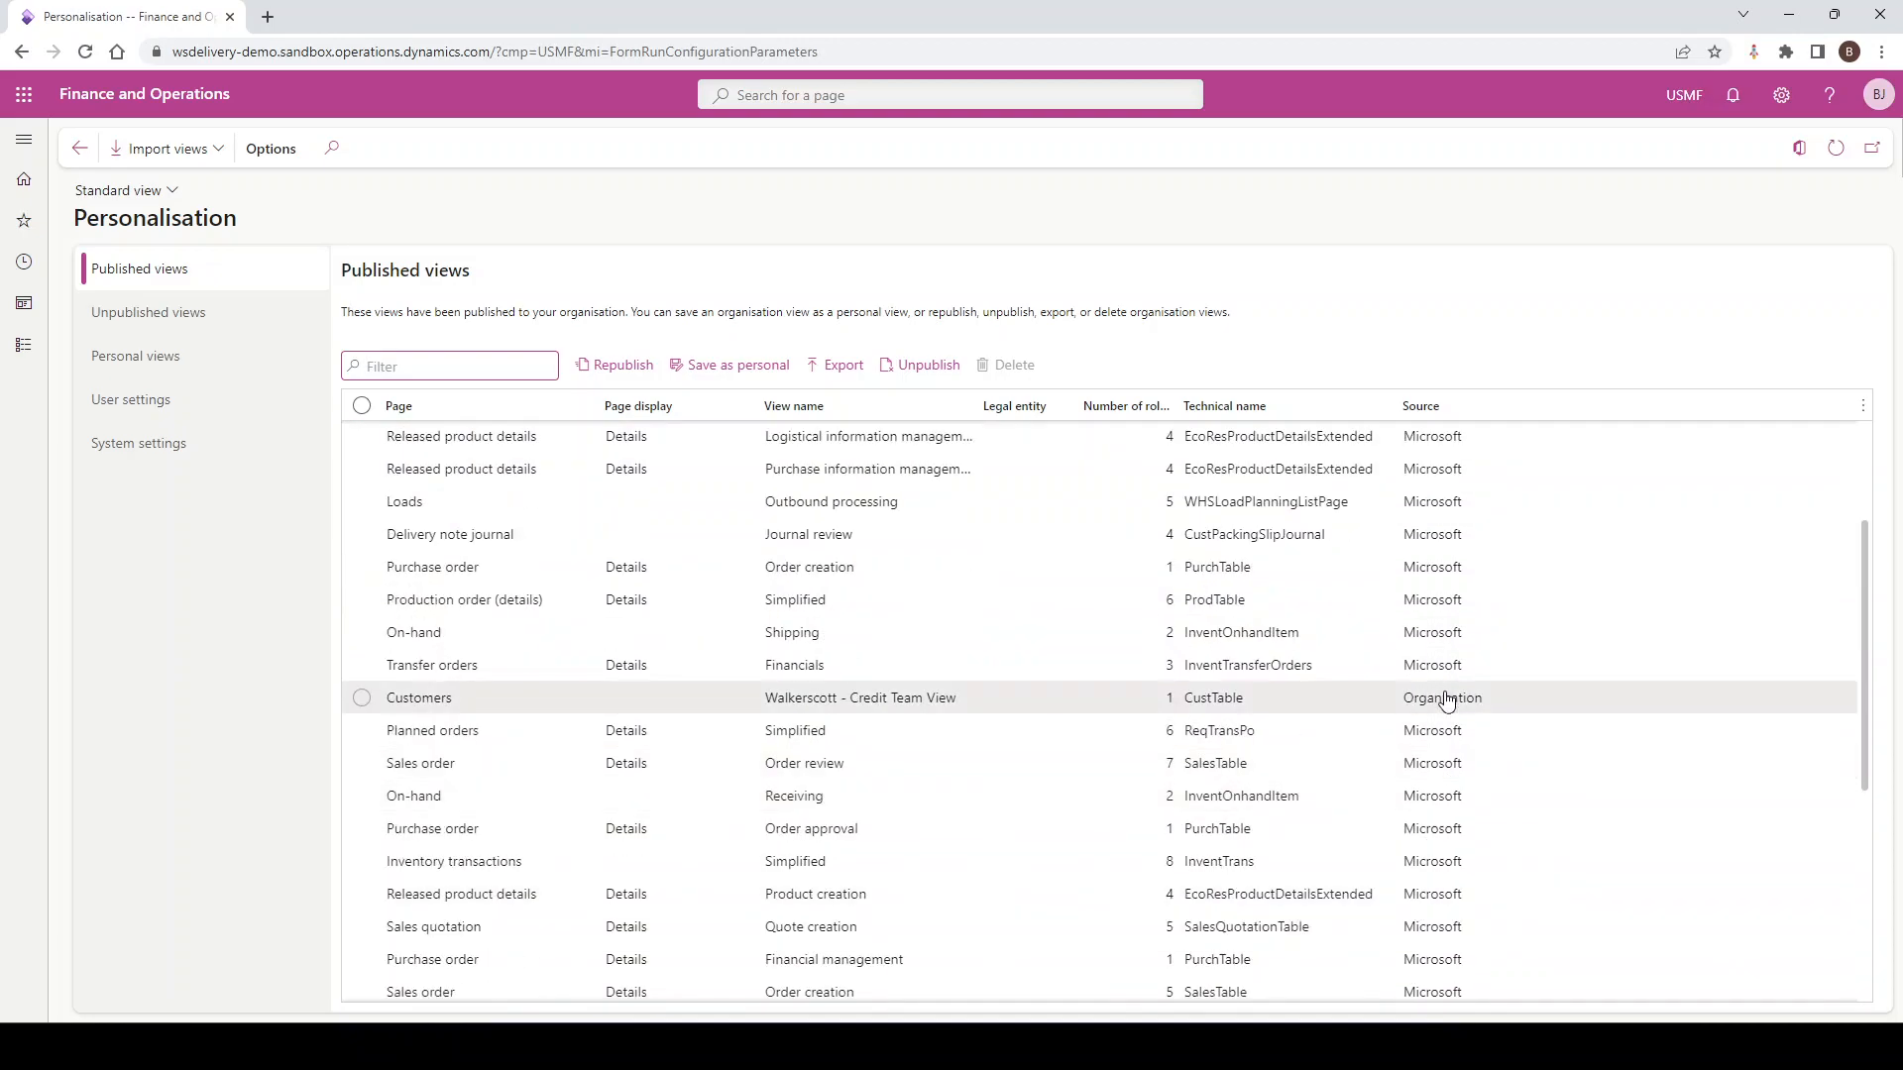
{"action": "scroll", "coordinate": [1444, 820], "scroll_direction": "down", "scroll_amount": 3}
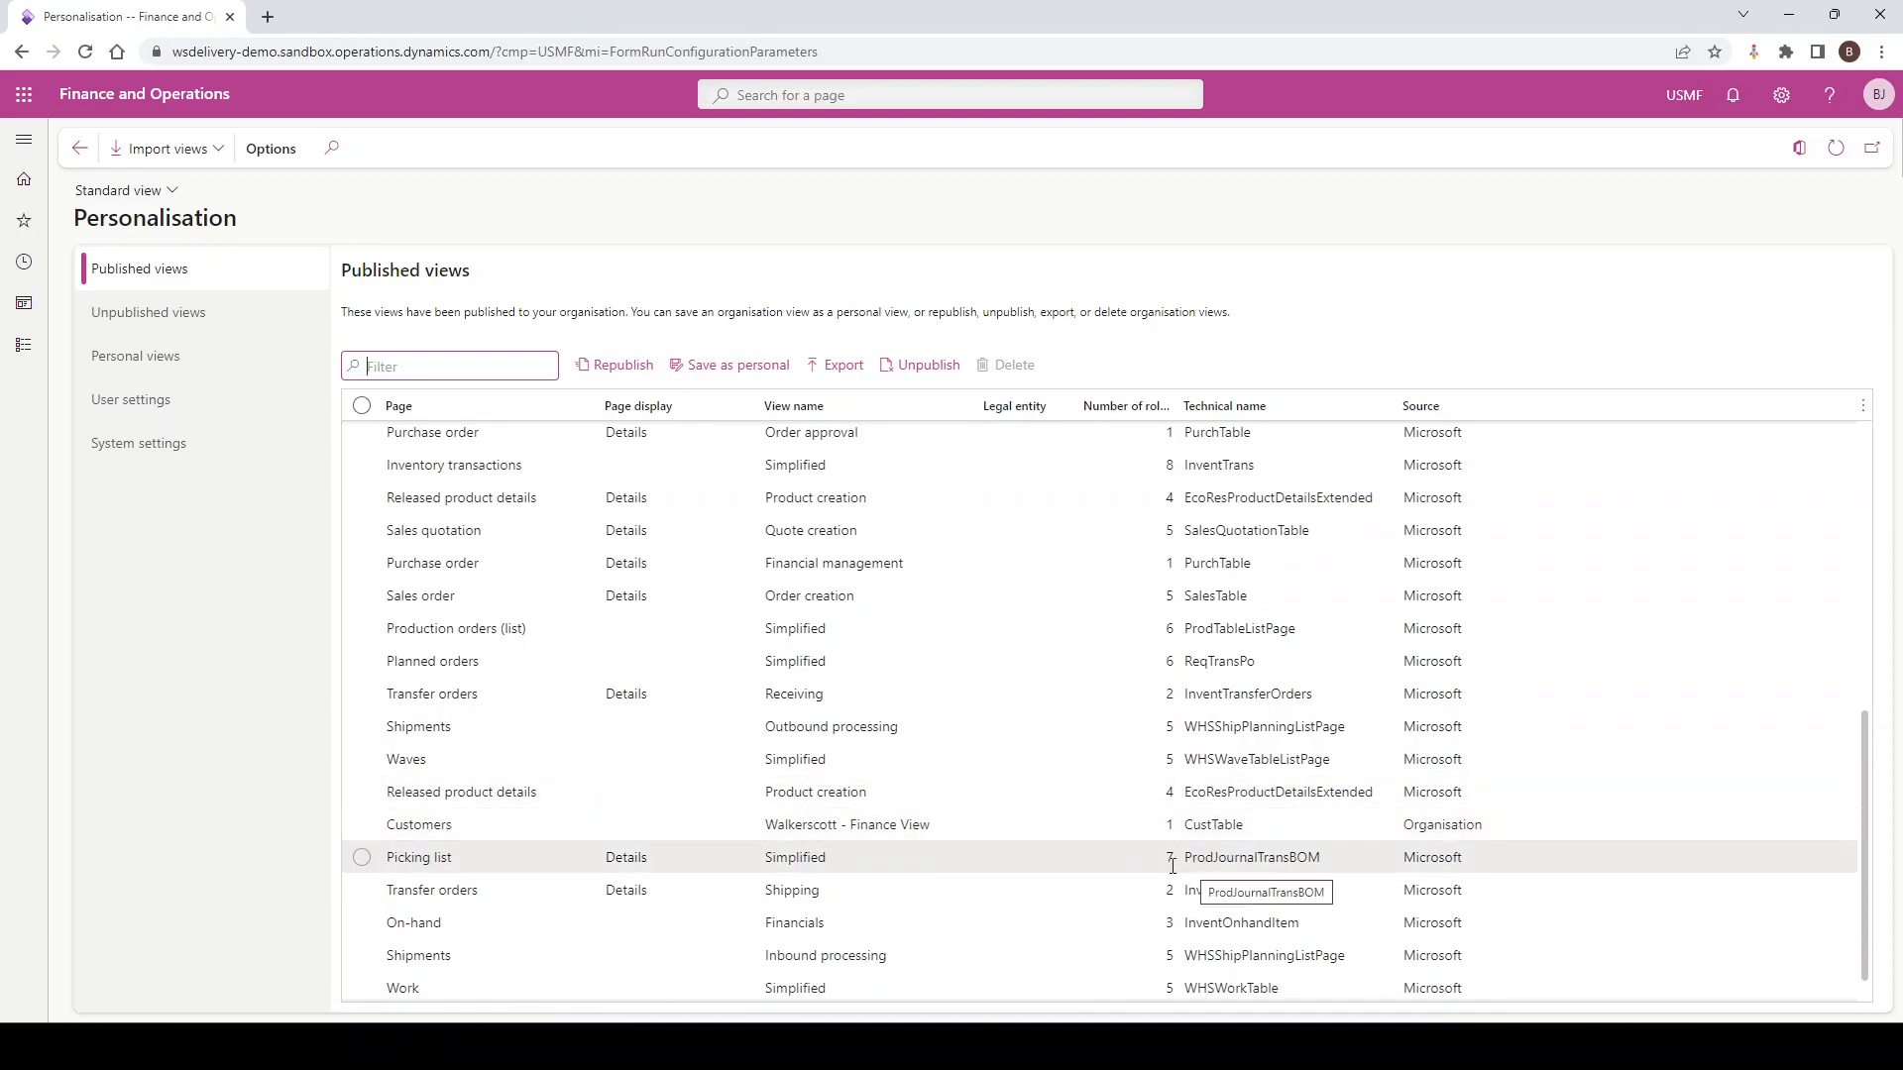
{"action": "left_click", "coordinate": [219, 318]}
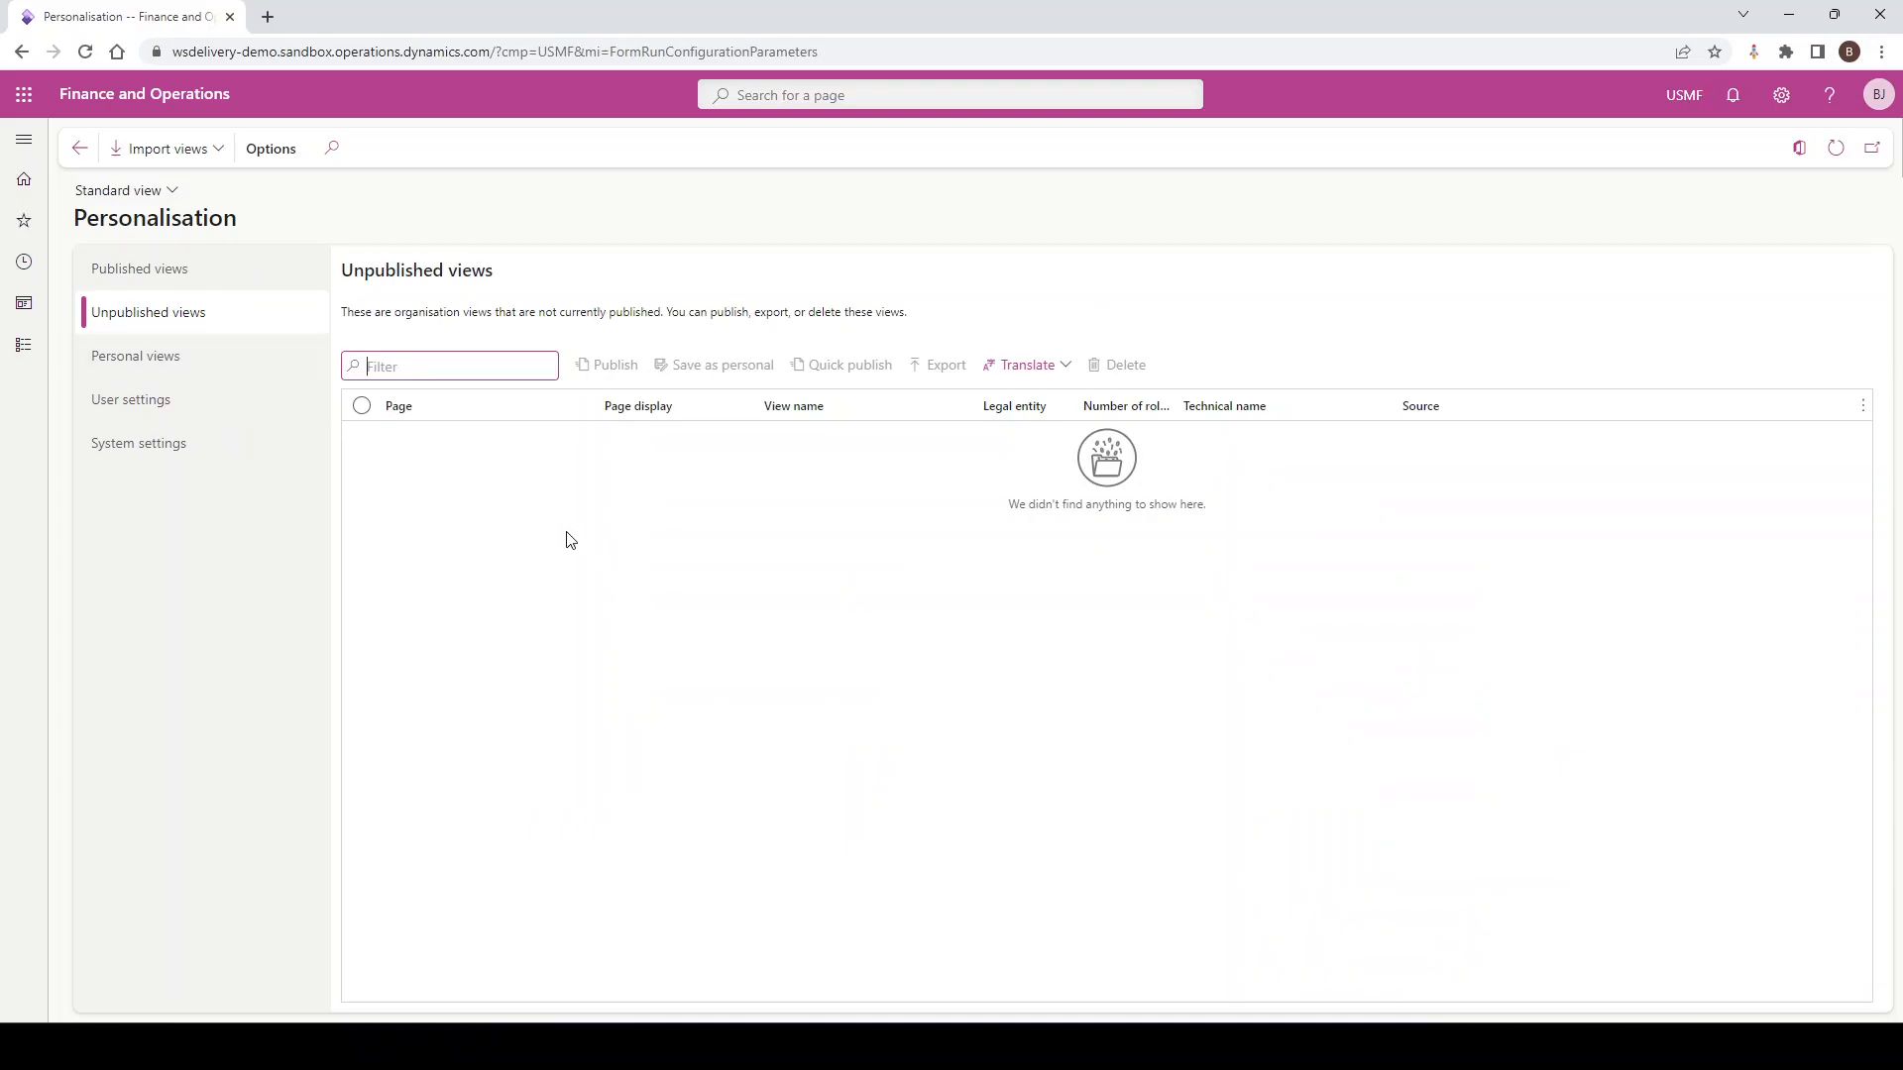
Show the Personal views list with its eight user-created views, including Customer Group 30
{"action": "left_click", "coordinate": [149, 371]}
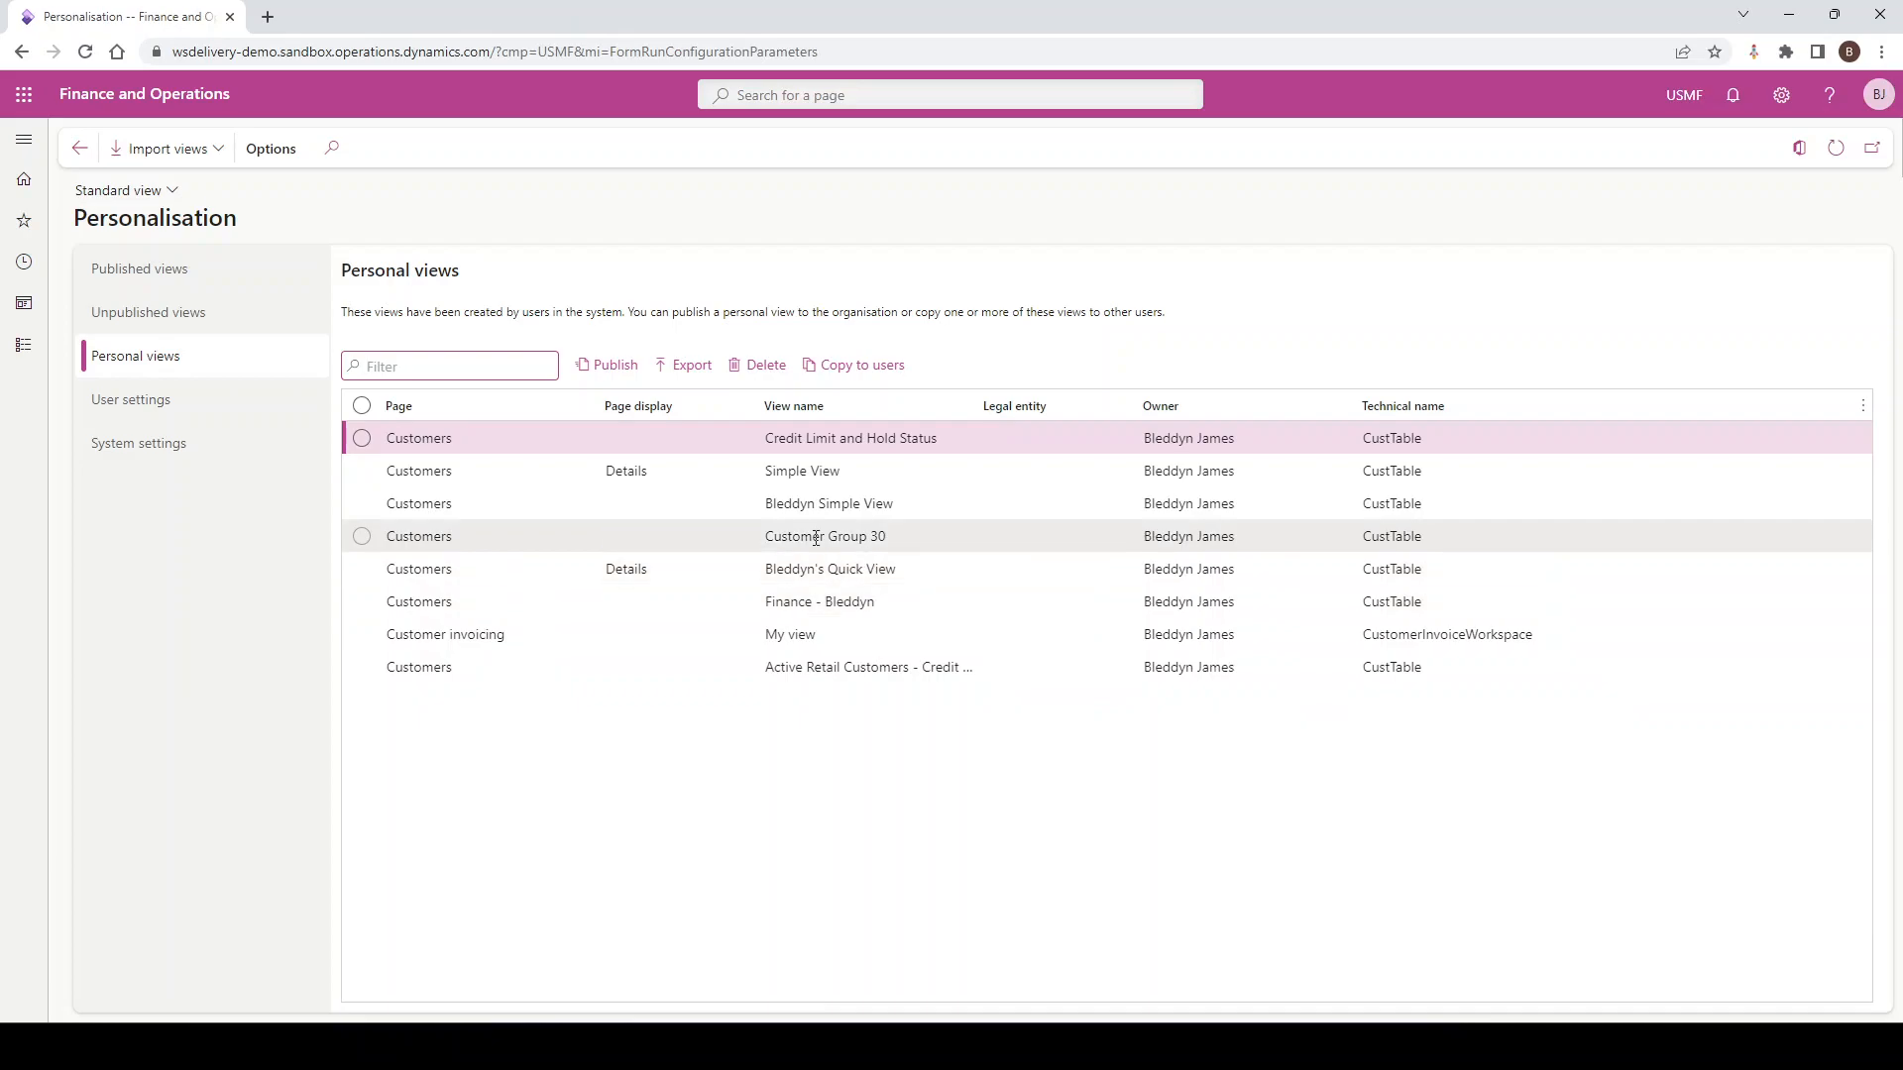
Prepare Credit Limit and Hold Status for publishing as 'Finance - Default View', marked as default view
{"action": "left_click", "coordinate": [421, 438]}
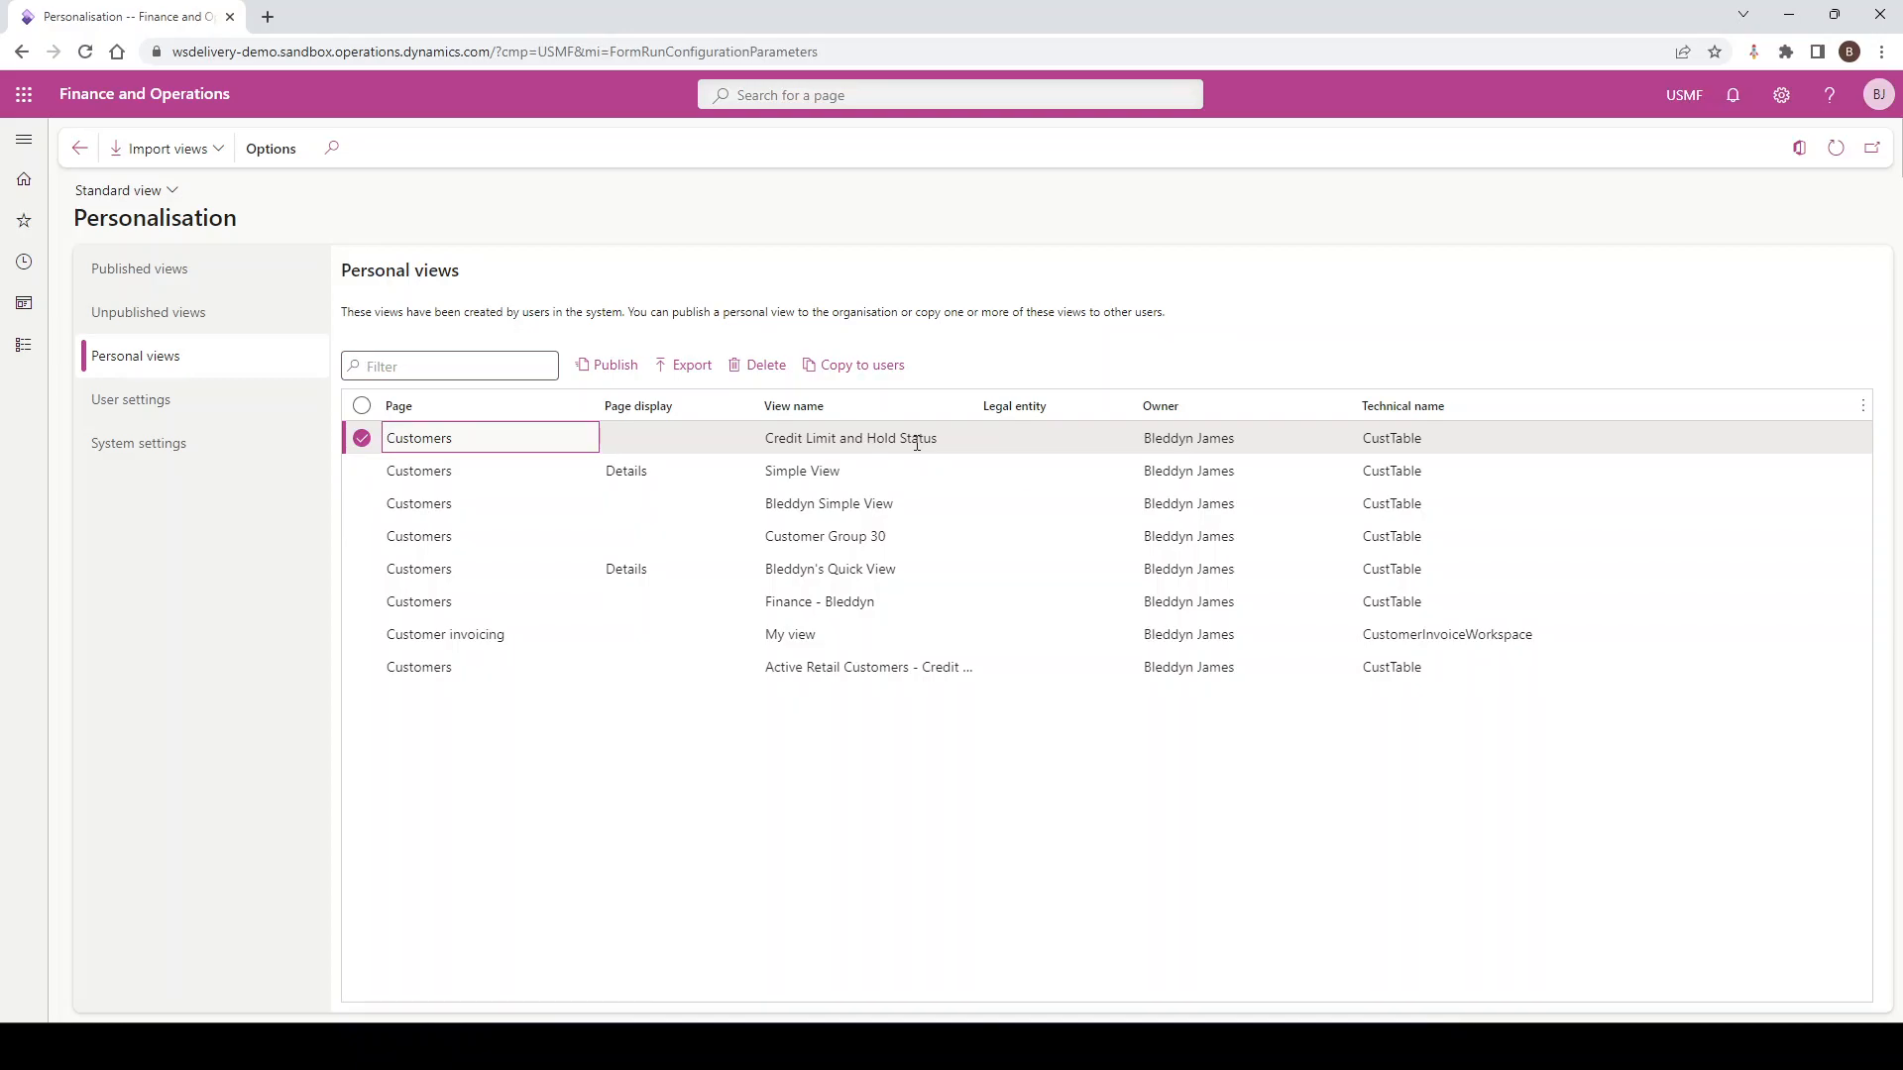
{"action": "left_click", "coordinate": [588, 374]}
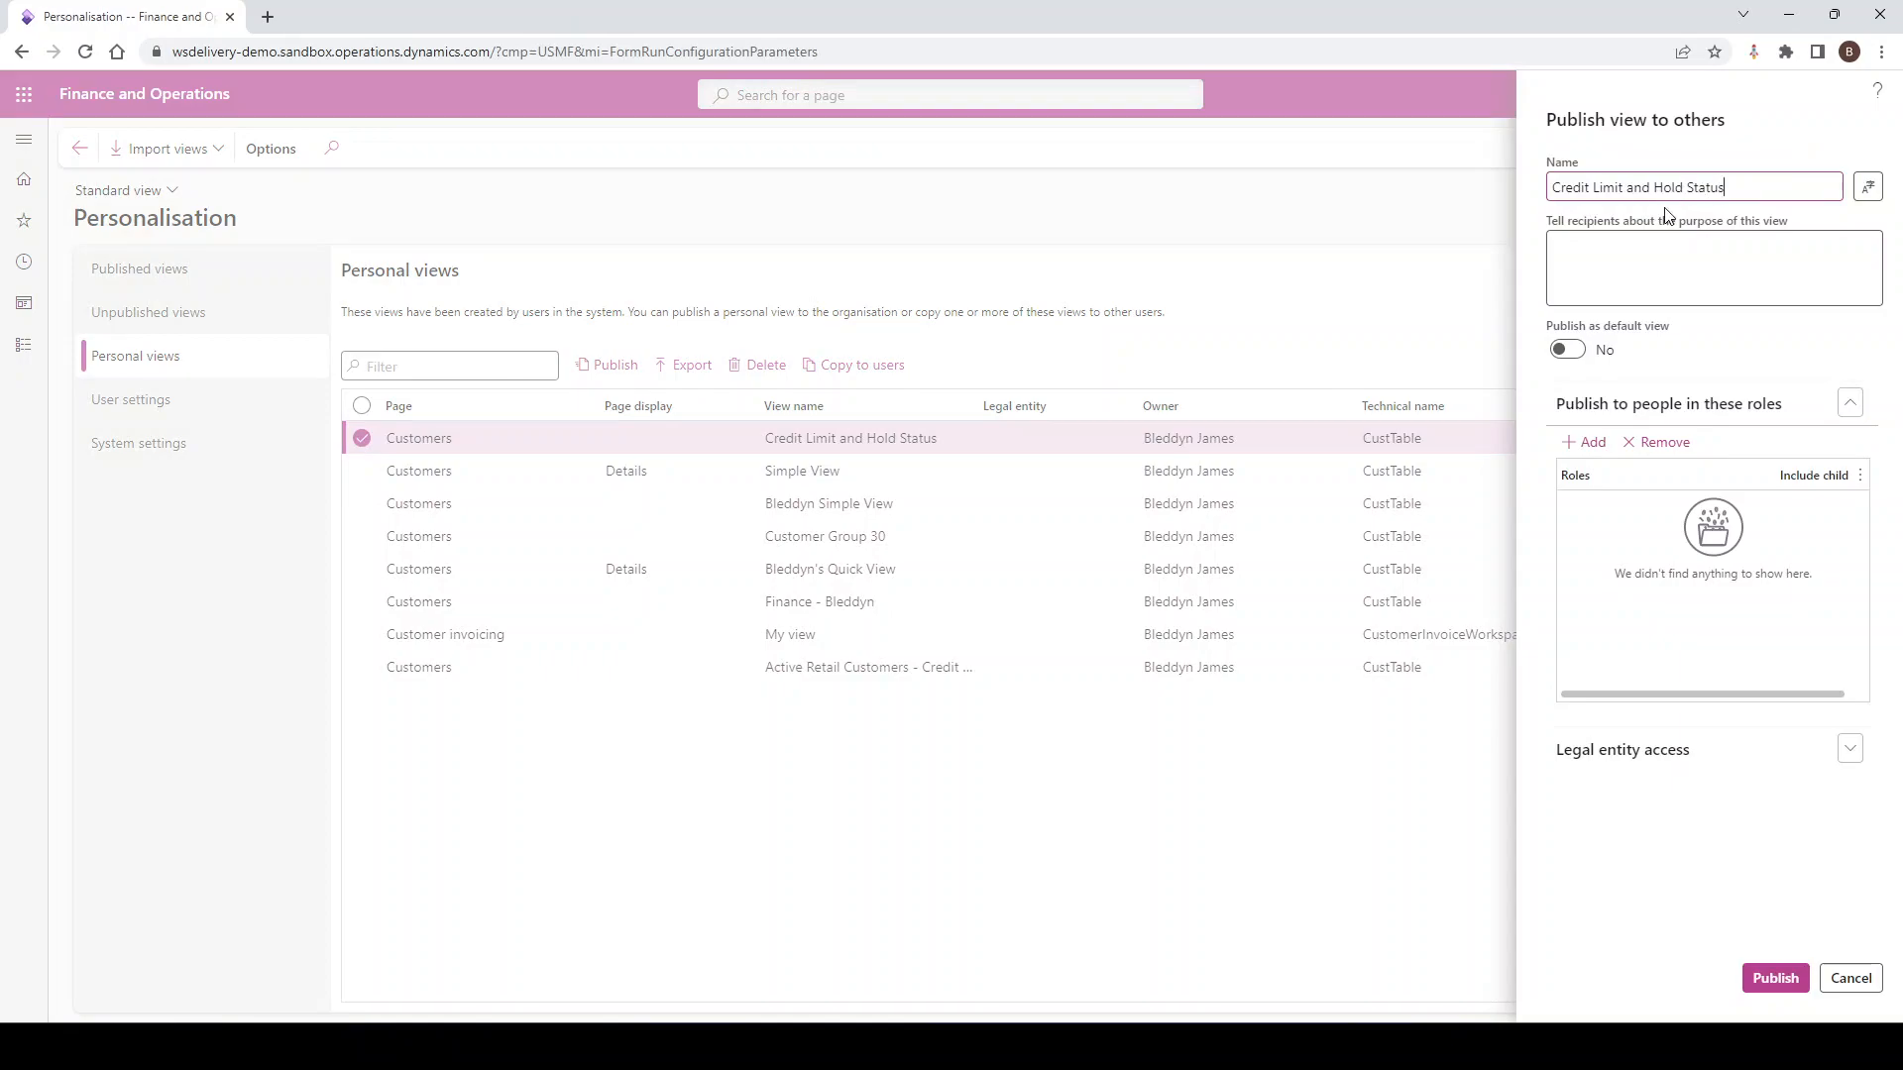
{"action": "left_click_drag", "start_coordinate": [1729, 188], "coordinate": [1544, 191]}
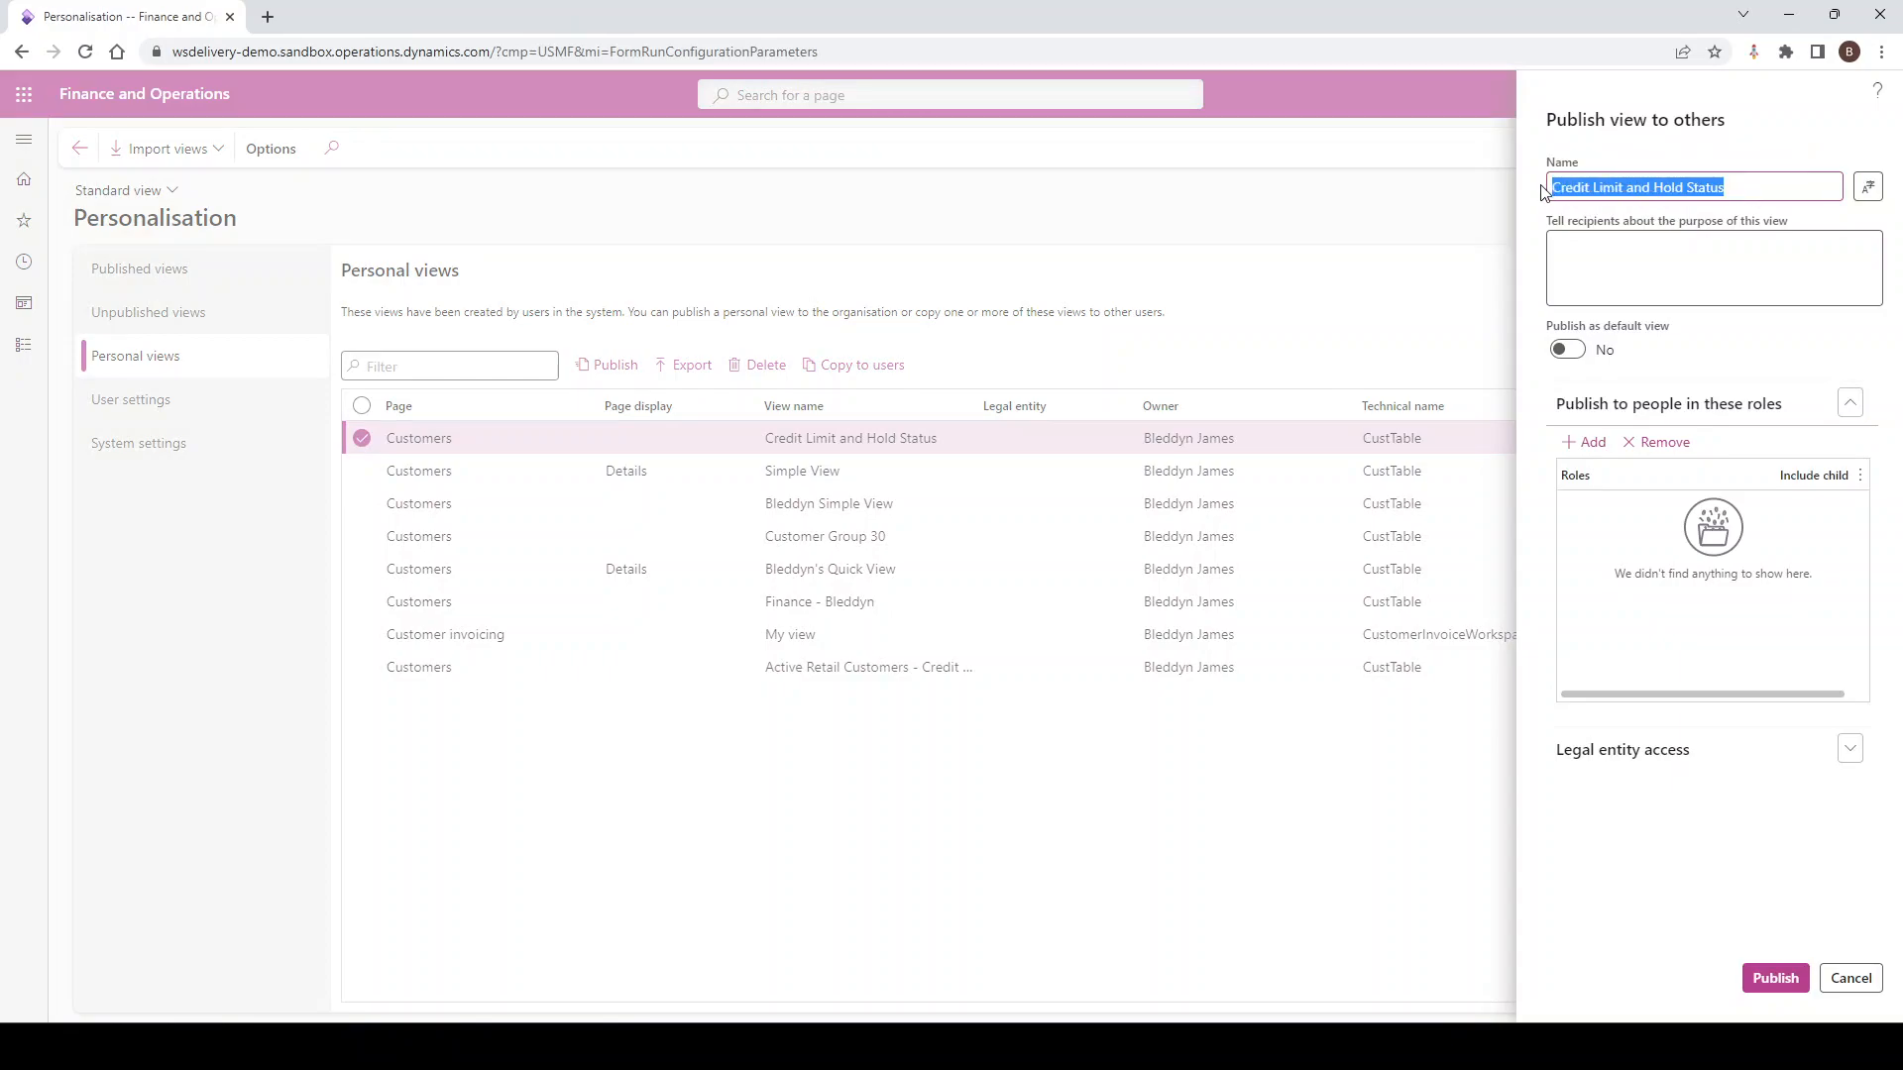
{"action": "type", "text": "Walke"}
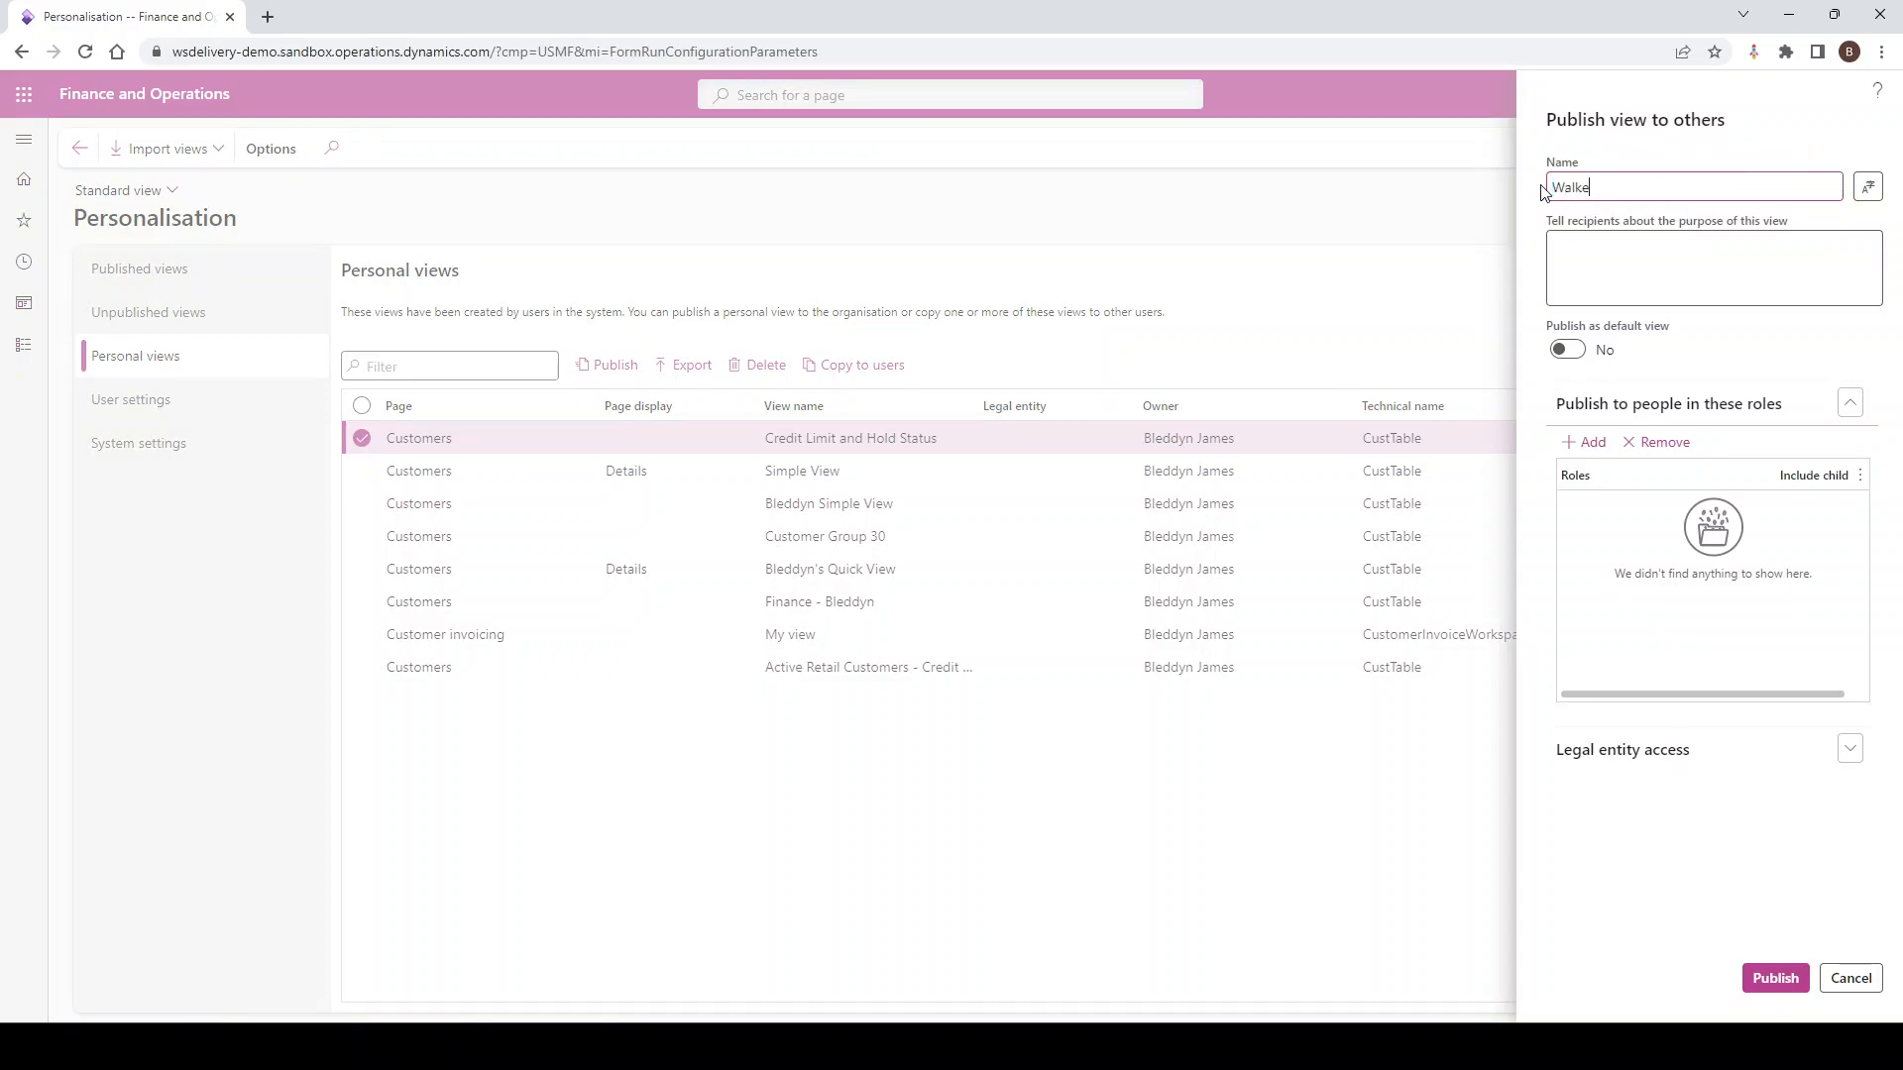
{"action": "type", "text": "rscott -"}
{"action": "key", "text": "BackSpace"}
{"action": "key", "text": "BackSpace"}
{"action": "key", "text": "BackSpace"}
{"action": "key", "text": "BackSpace"}
{"action": "key", "text": "BackSpace"}
{"action": "key", "text": "BackSpace"}
{"action": "key", "text": "BackSpace"}
{"action": "key", "text": "BackSpace"}
{"action": "key", "text": "BackSpace"}
{"action": "key", "text": "BackSpace"}
{"action": "key", "text": "BackSpace"}
{"action": "key", "text": "BackSpace"}
{"action": "key", "text": "BackSpace"}
{"action": "key", "text": "BackSpace"}
{"action": "type", "text": "Finance - Default View"}
{"action": "left_click", "coordinate": [1614, 267]}
{"action": "left_click", "coordinate": [1564, 352]}
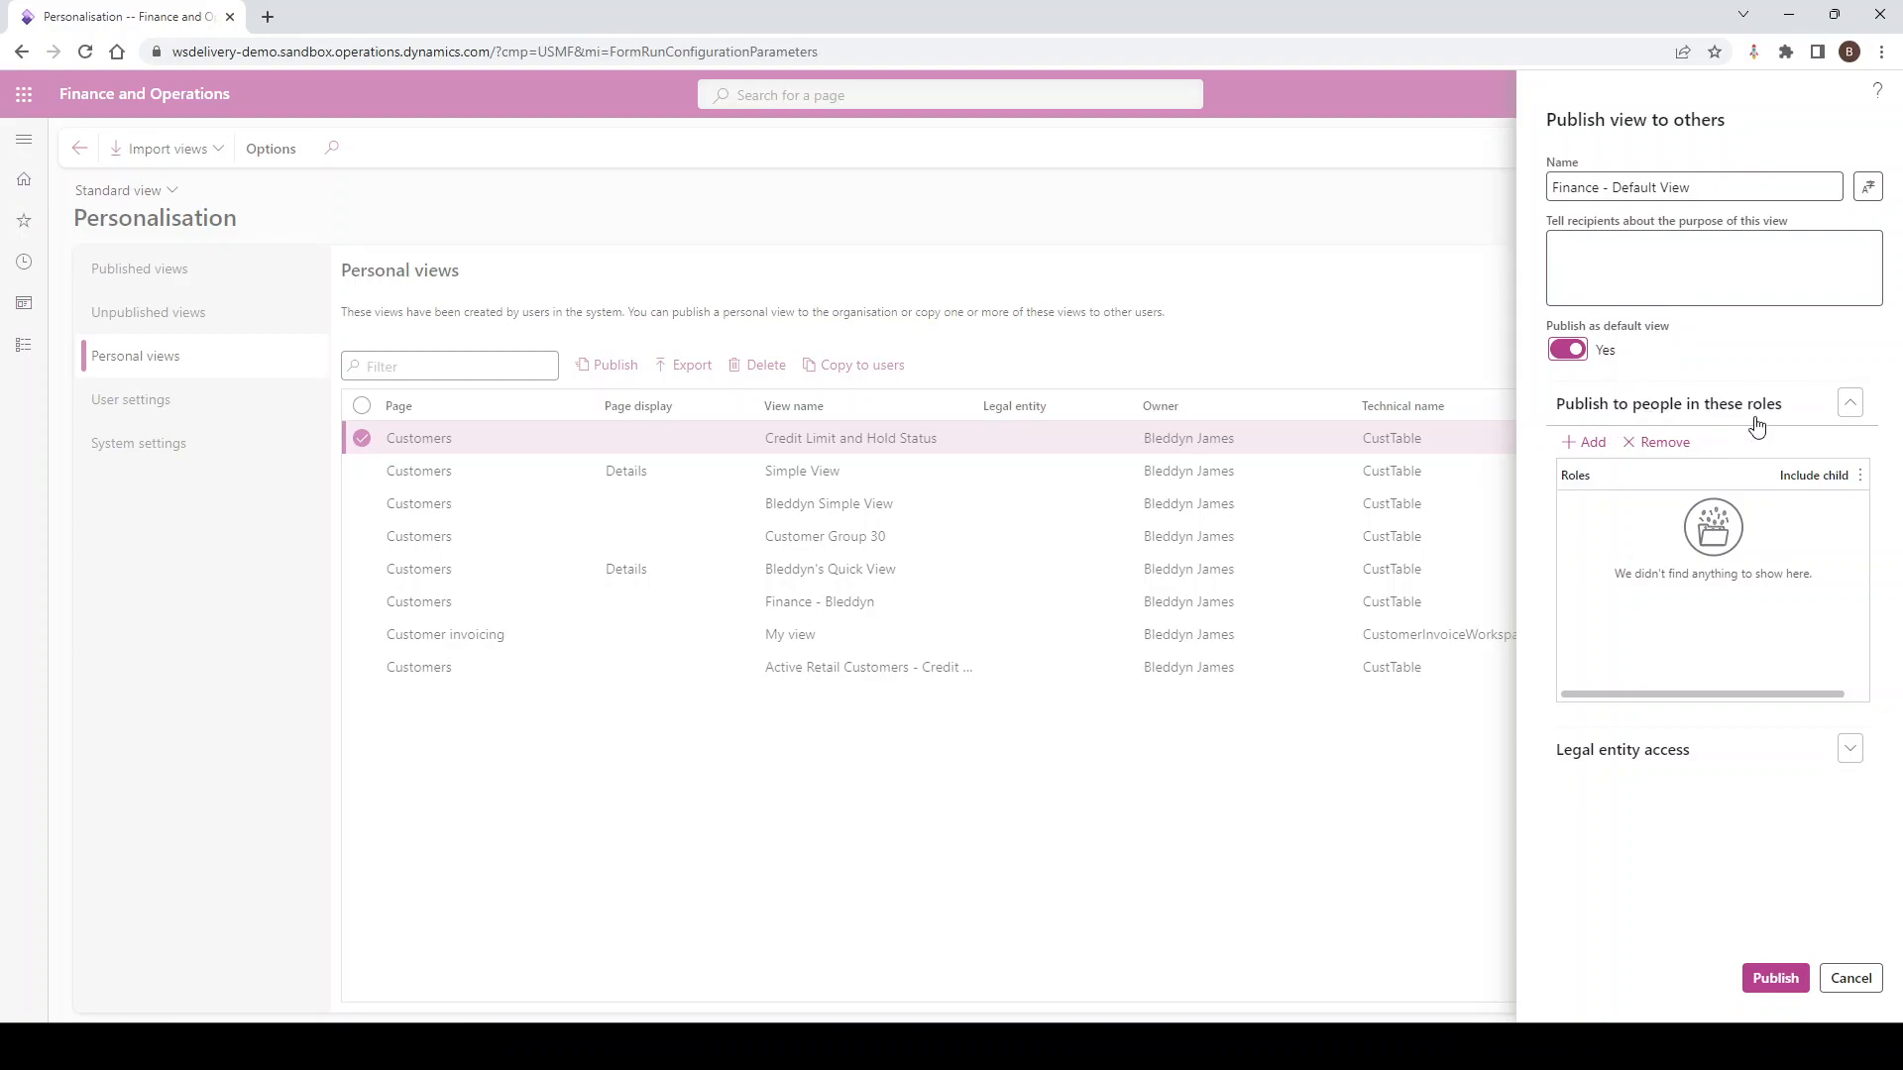
Publish Finance - Default View to Personalisation - ALL Users for all legal entities, confirming the override
{"action": "left_click", "coordinate": [1586, 442]}
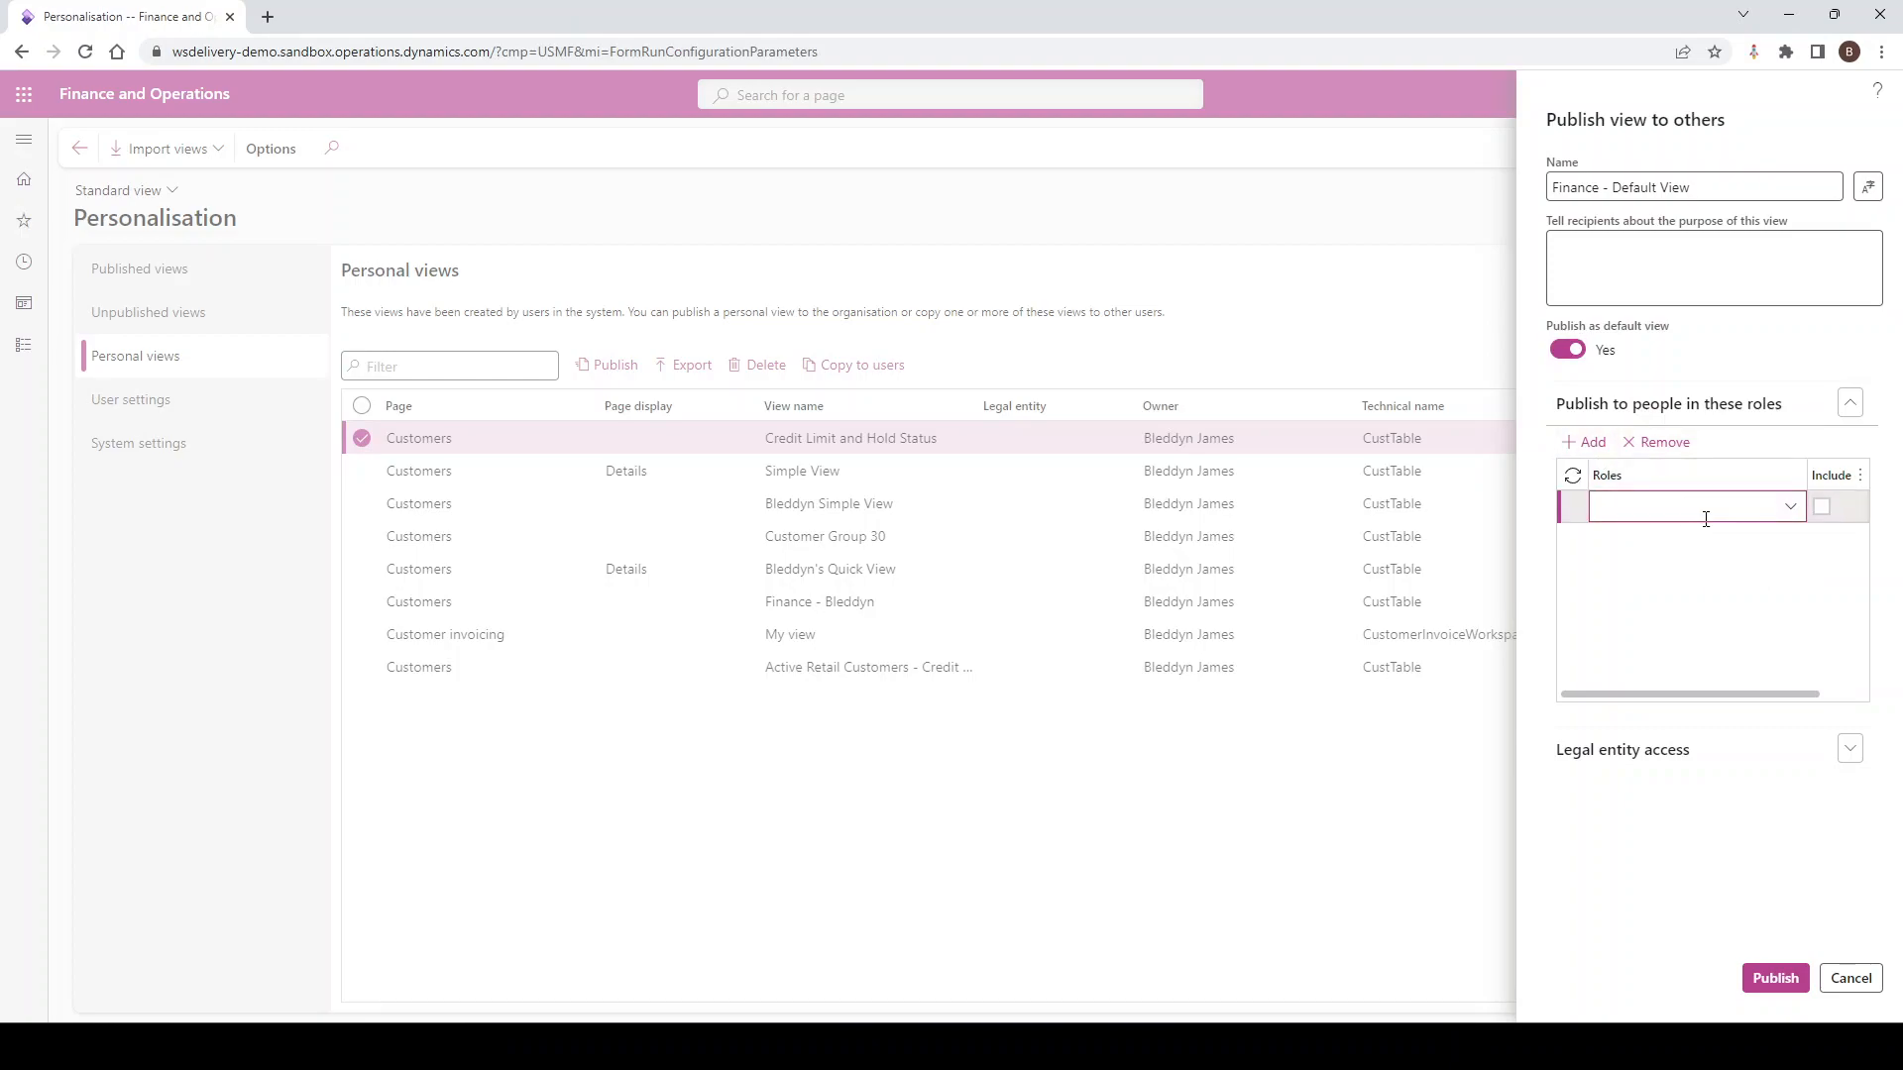
{"action": "type", "text": "Personal"}
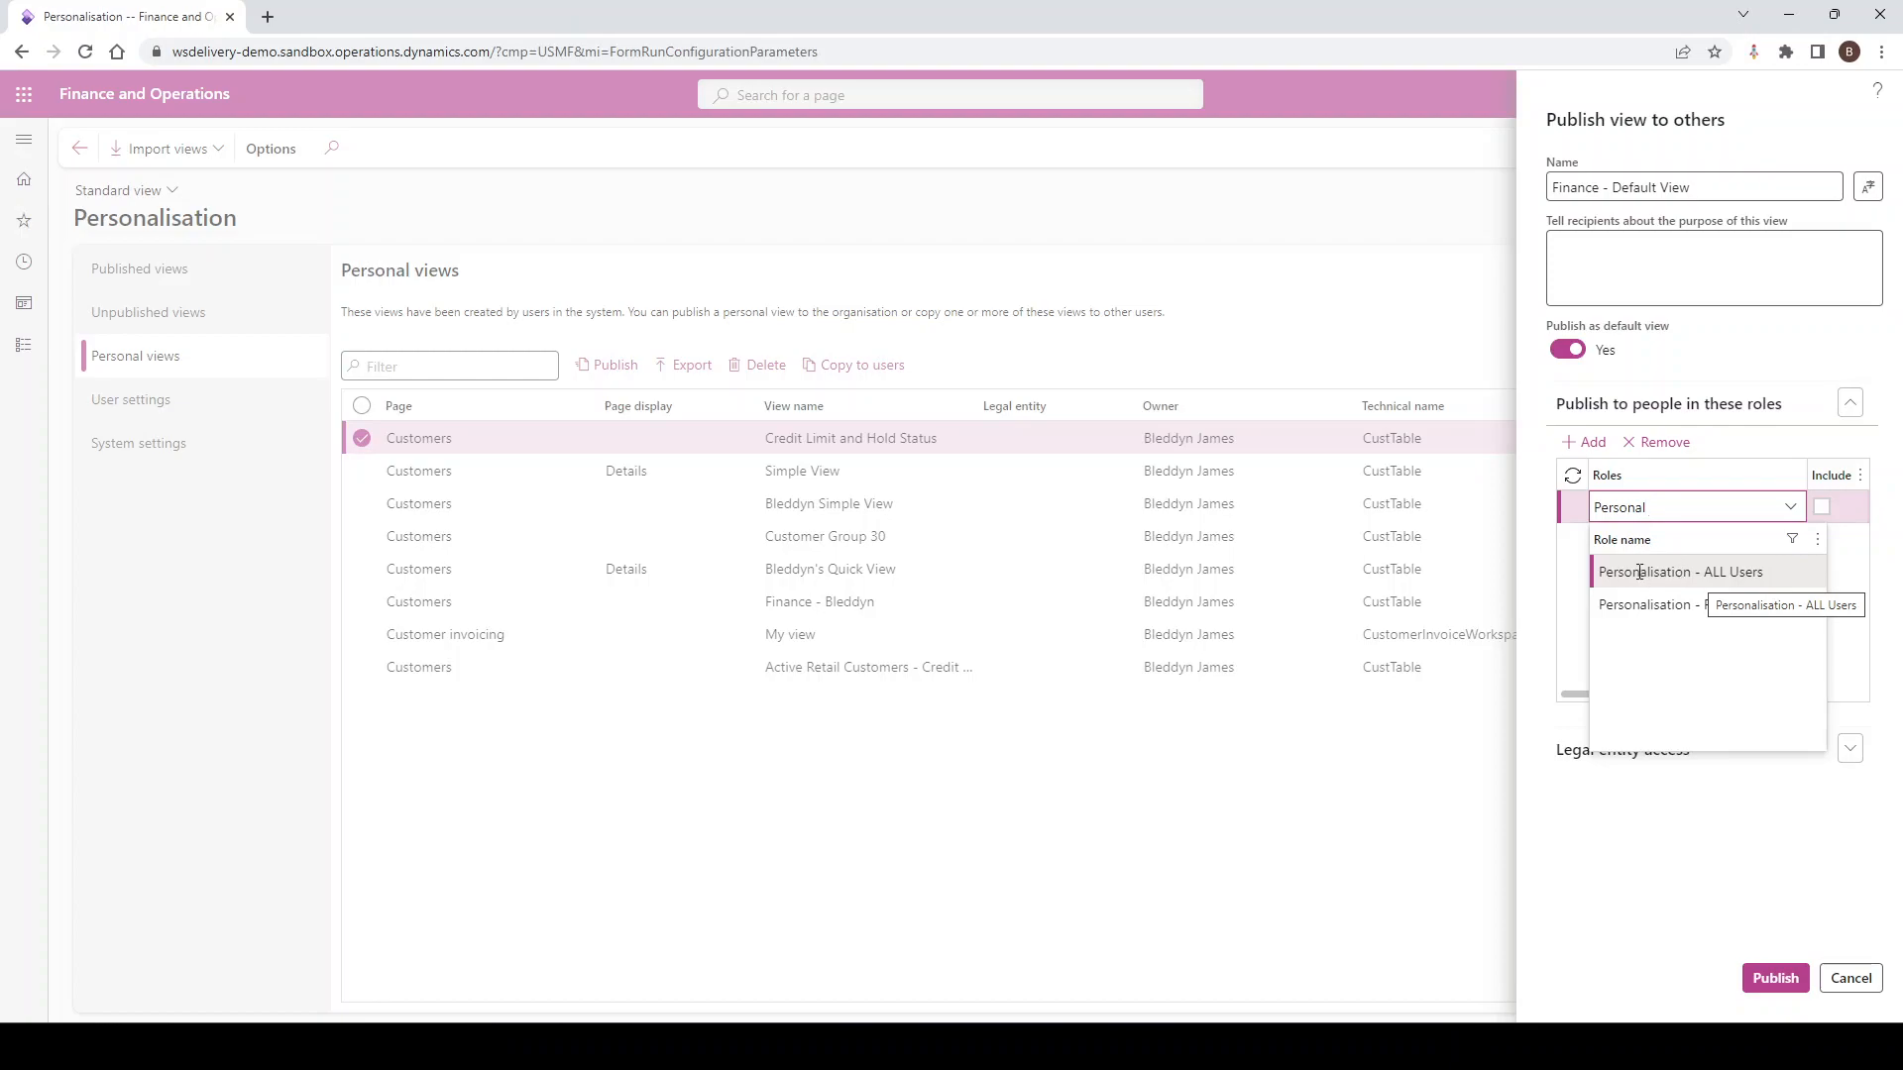
{"action": "left_click", "coordinate": [1680, 573]}
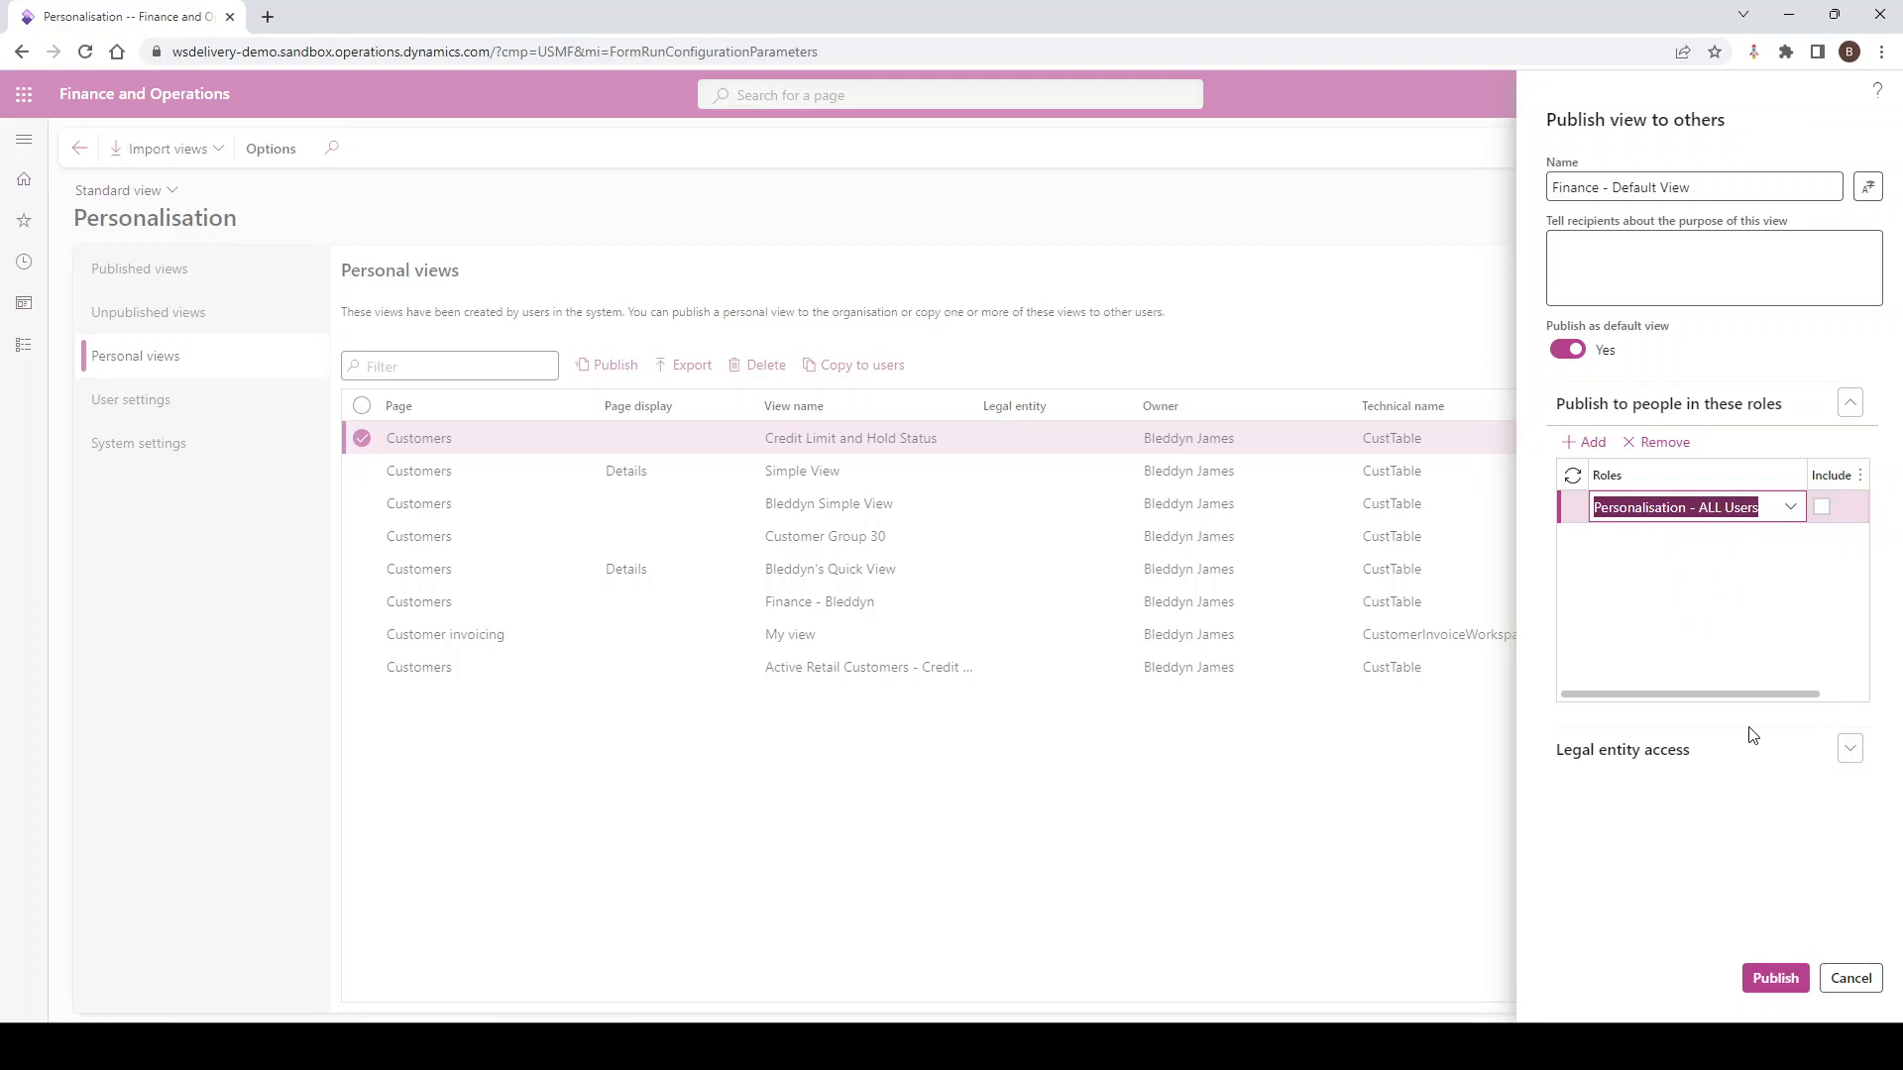
{"action": "left_click", "coordinate": [1850, 750]}
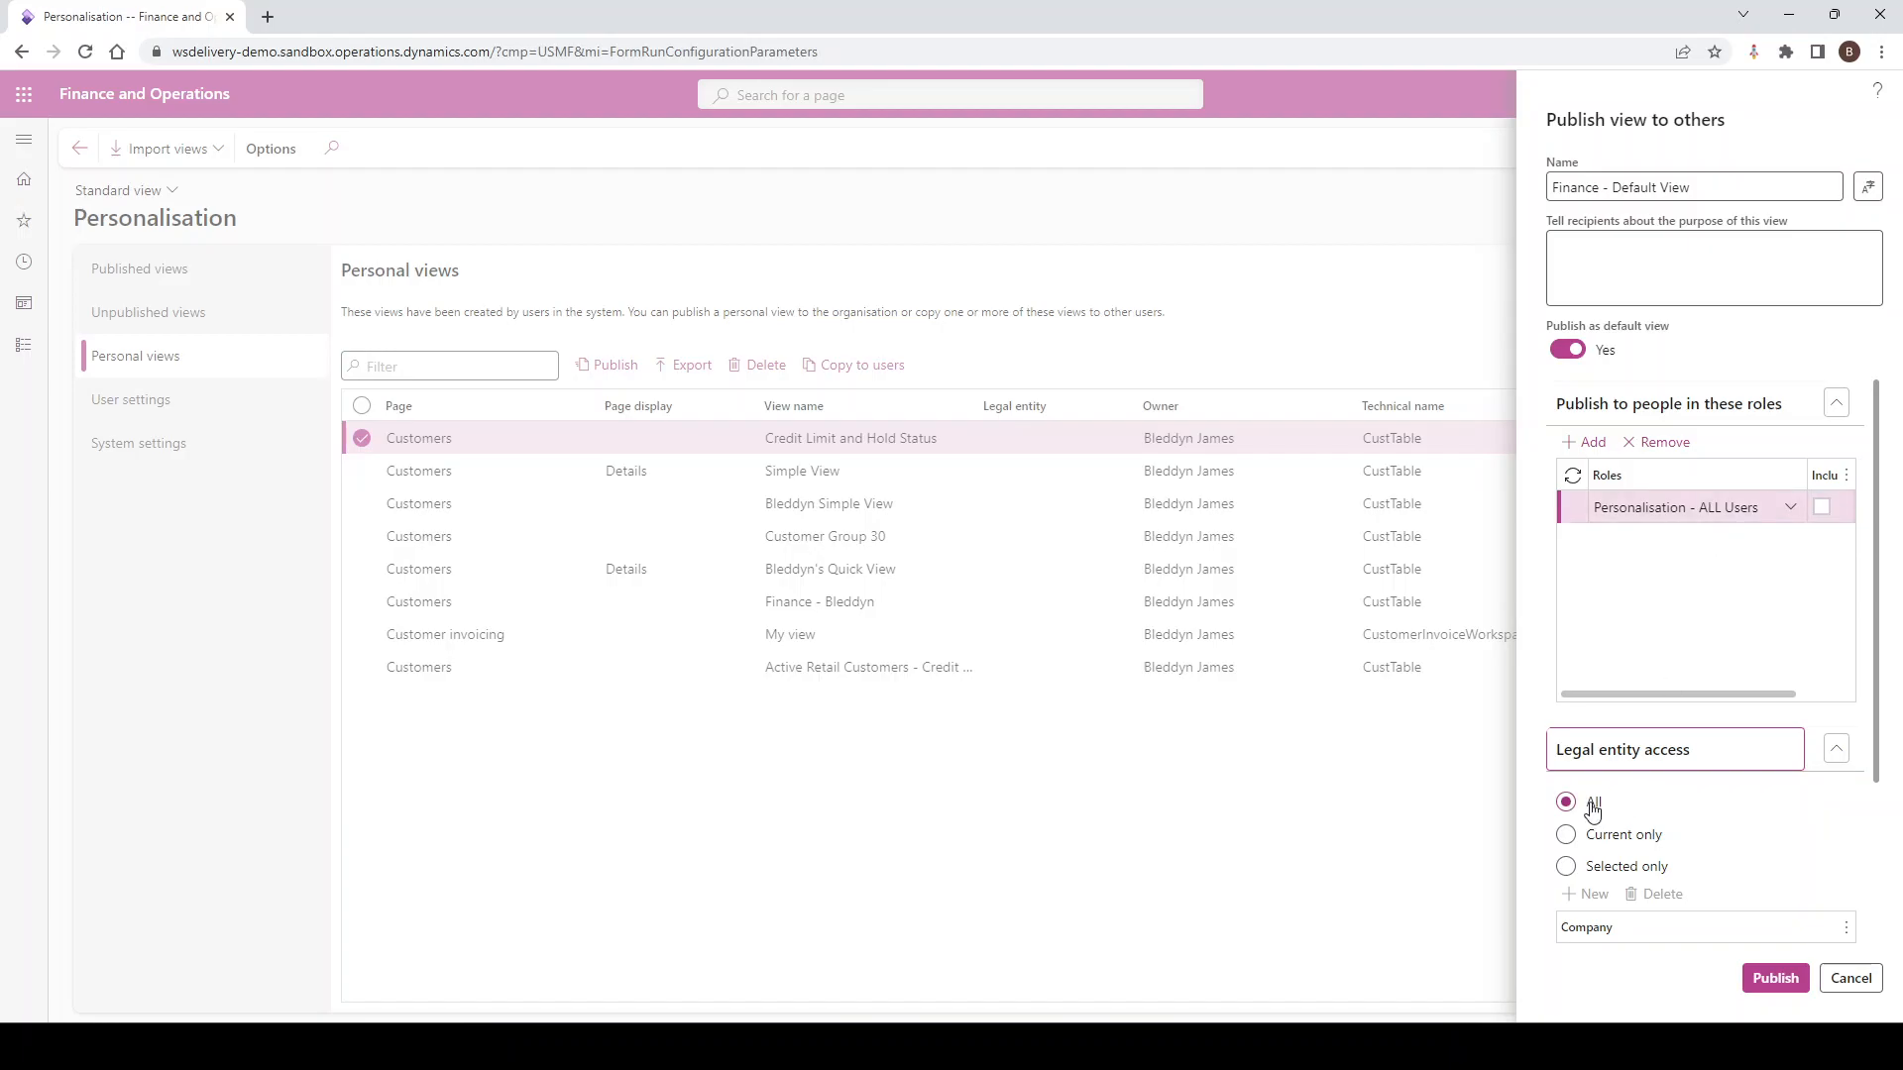
{"action": "left_click", "coordinate": [1769, 983]}
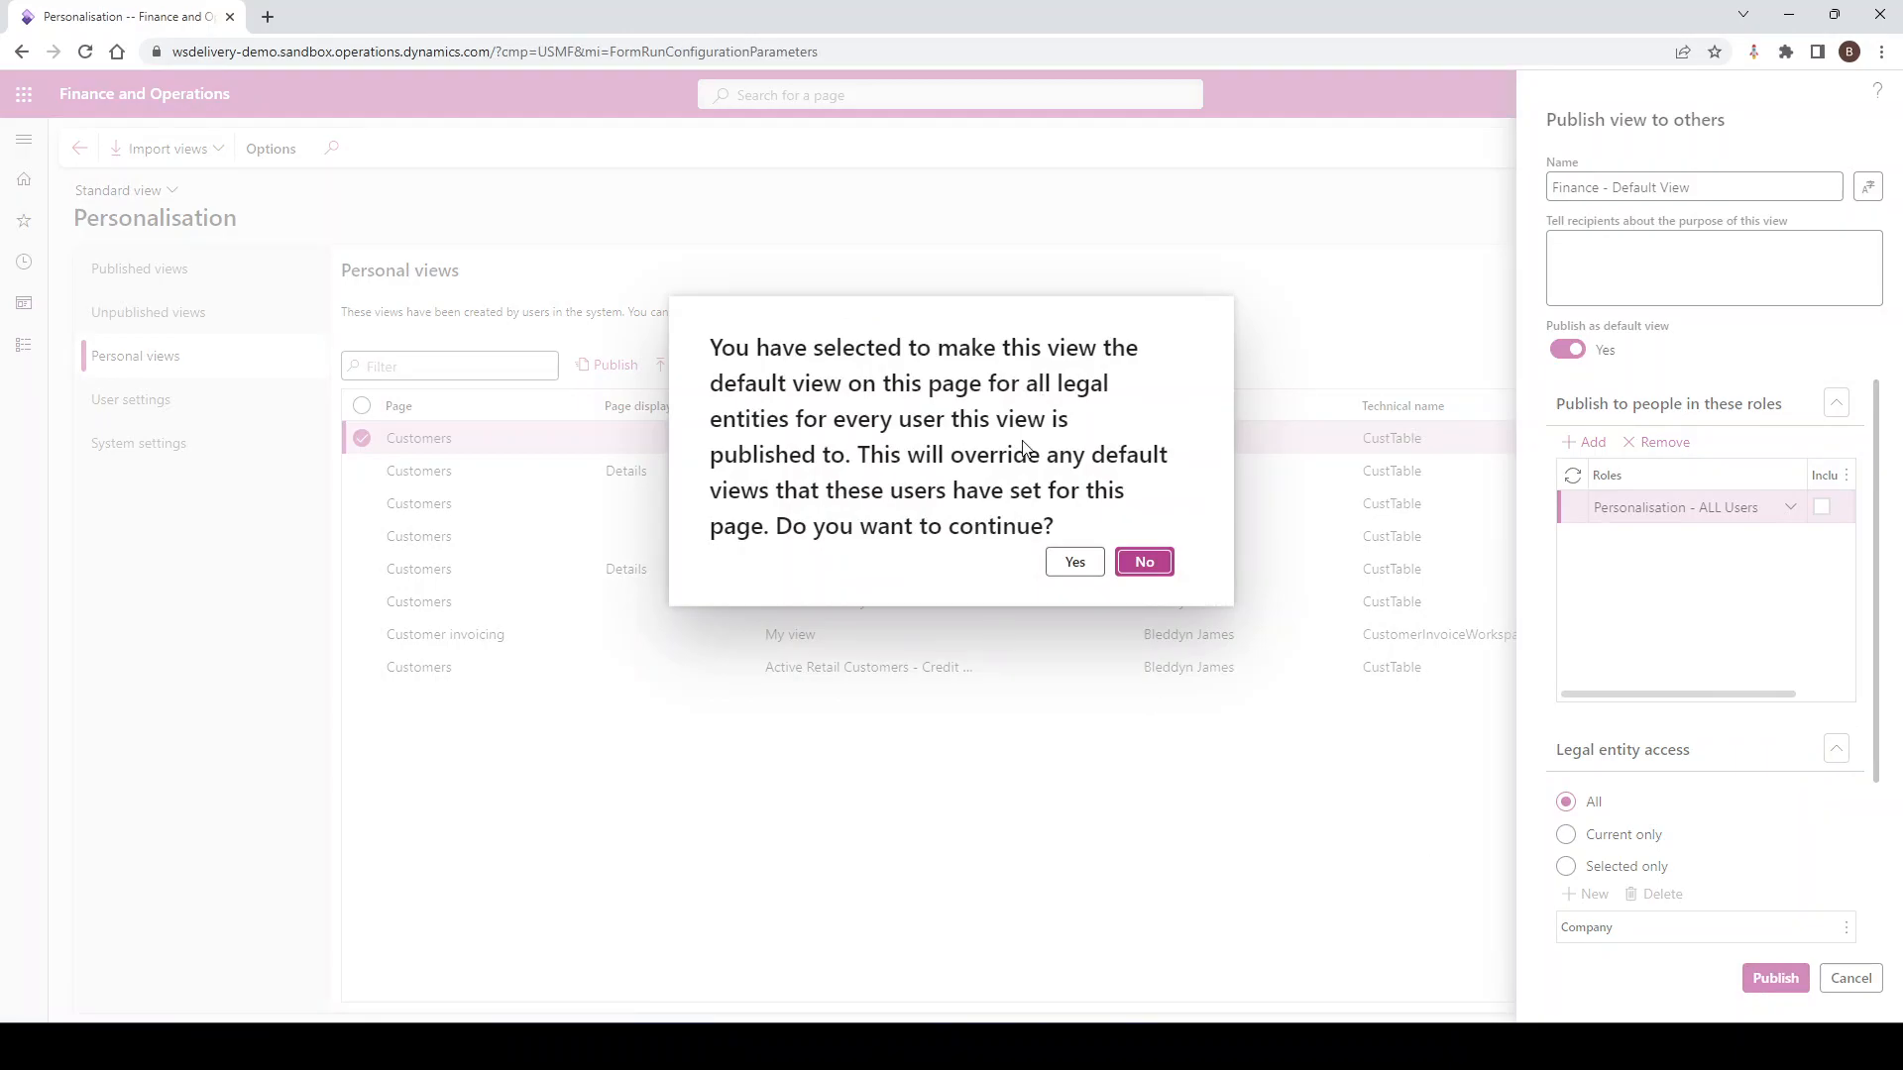
{"action": "left_click", "coordinate": [1071, 569]}
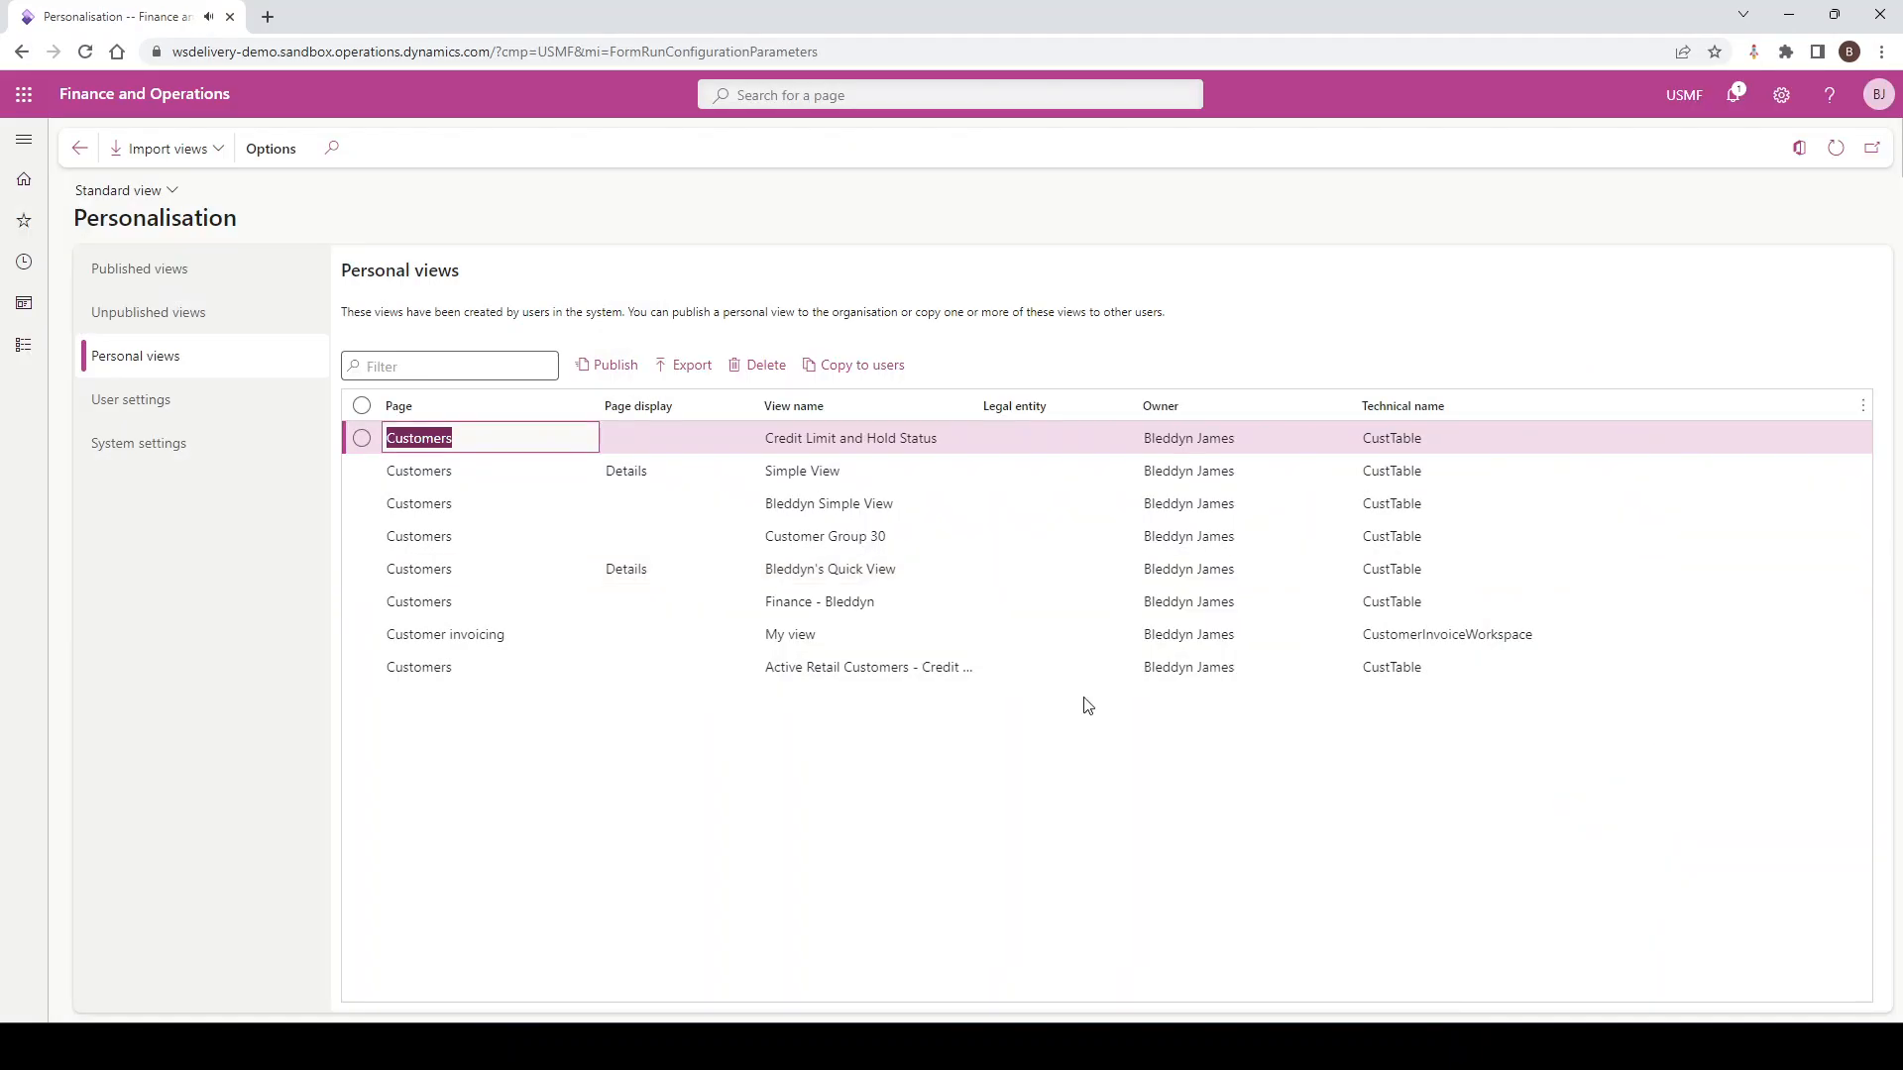
Sort Published views by Source to find Finance - Default View, then return to Personal views
{"action": "left_click", "coordinate": [166, 271]}
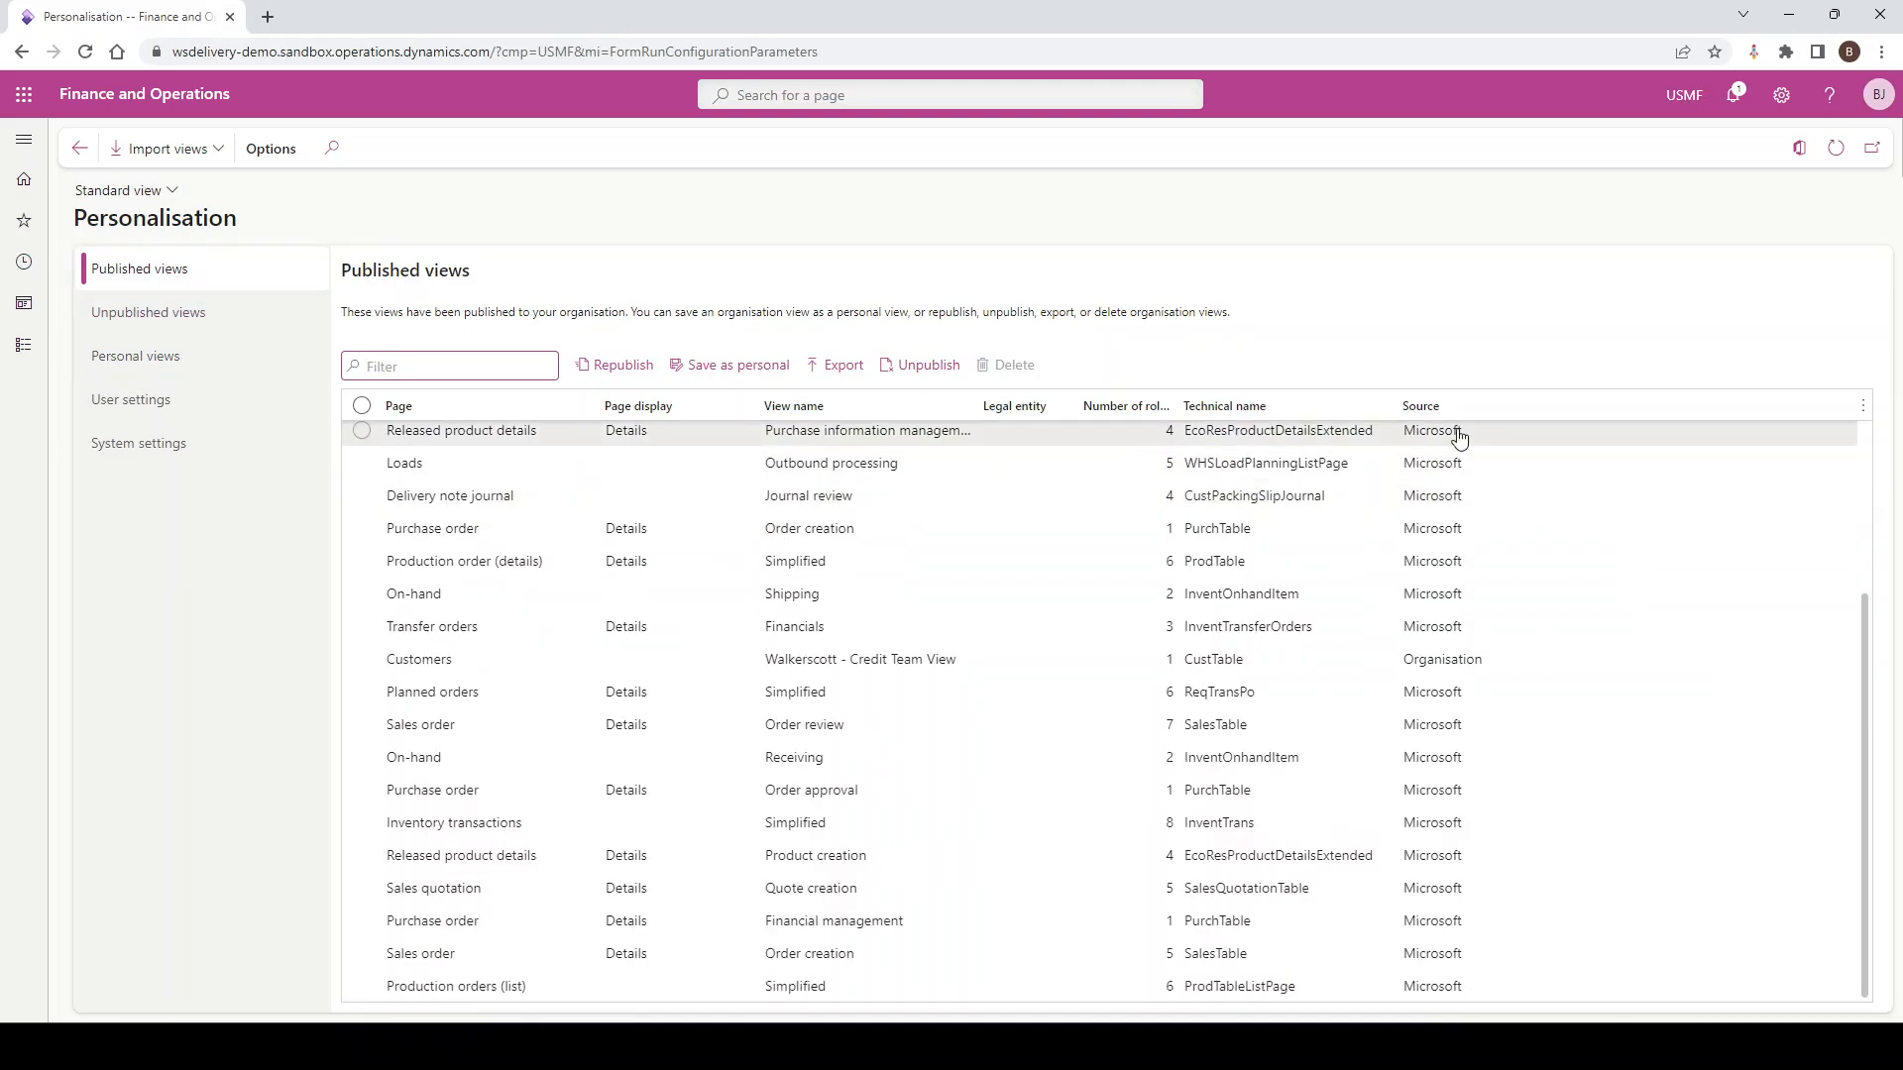
{"action": "left_click", "coordinate": [1476, 406]}
{"action": "left_click", "coordinate": [1467, 456]}
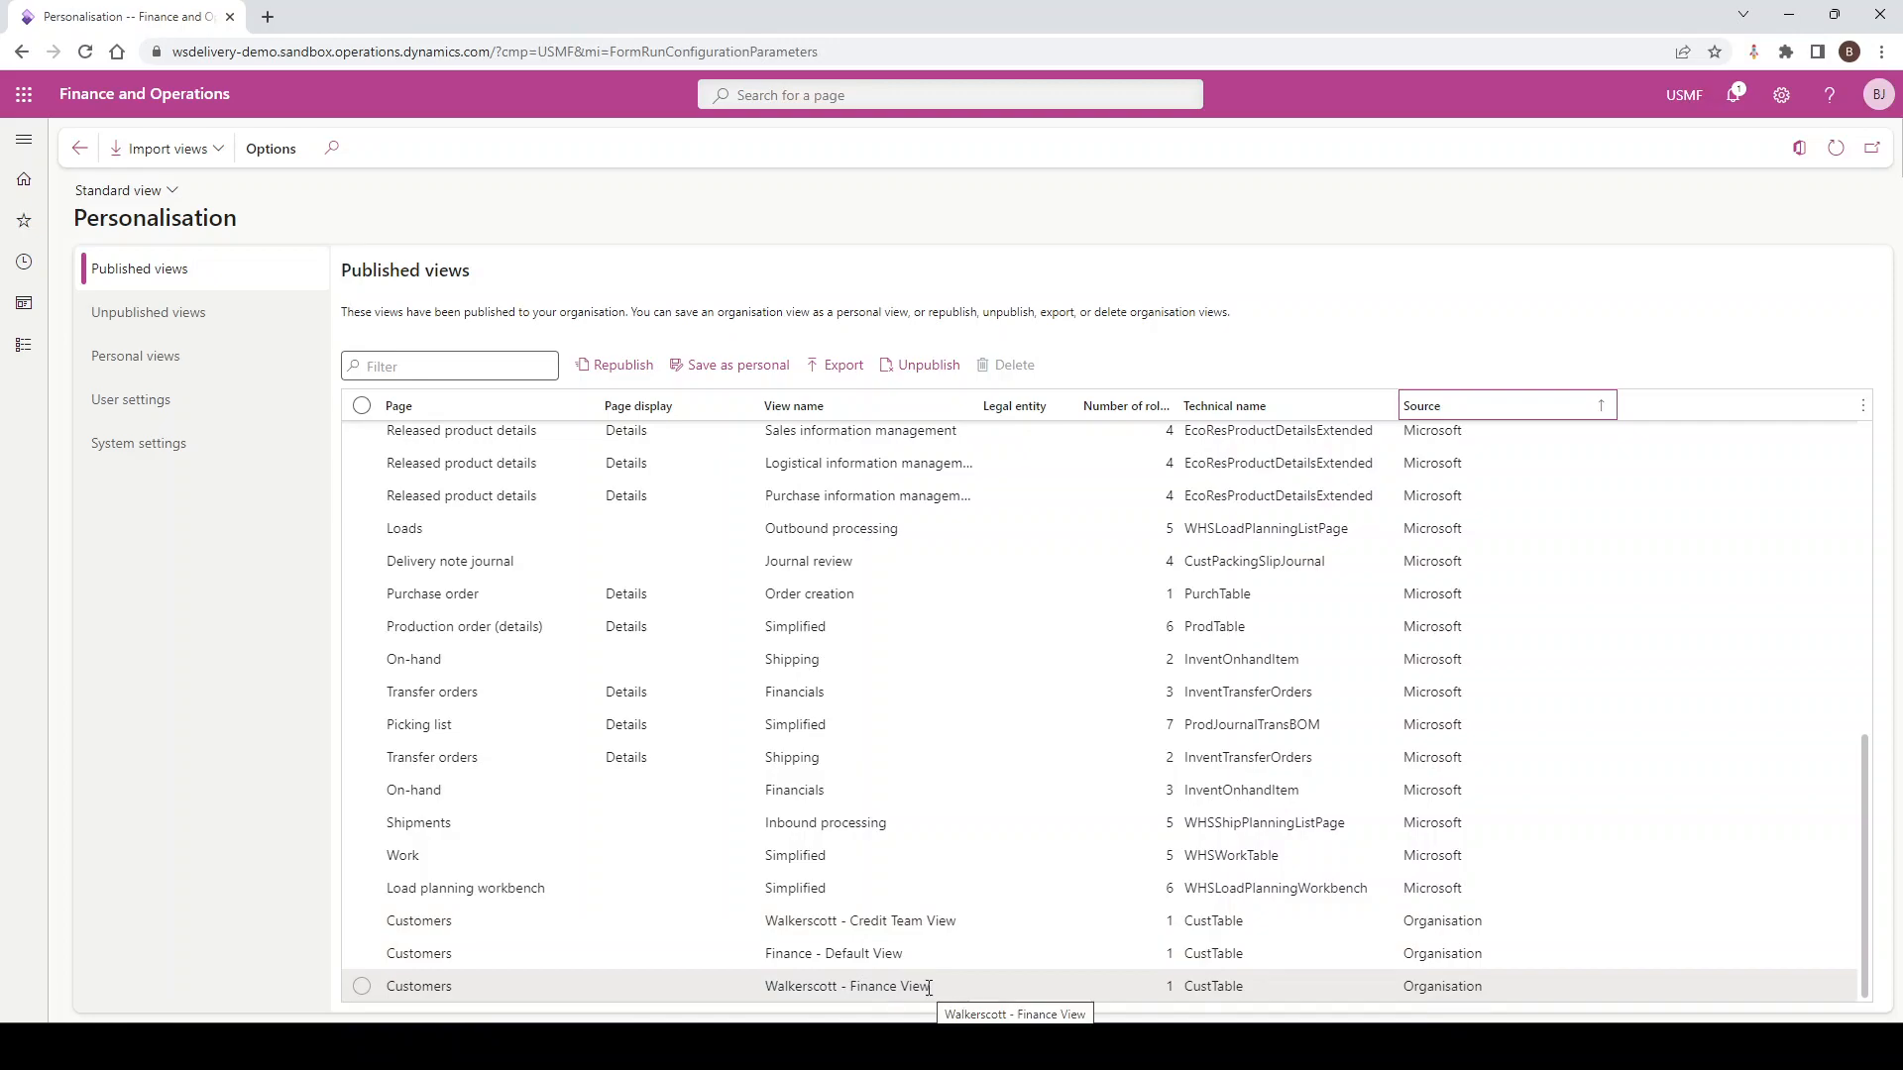
{"action": "left_click", "coordinate": [169, 373]}
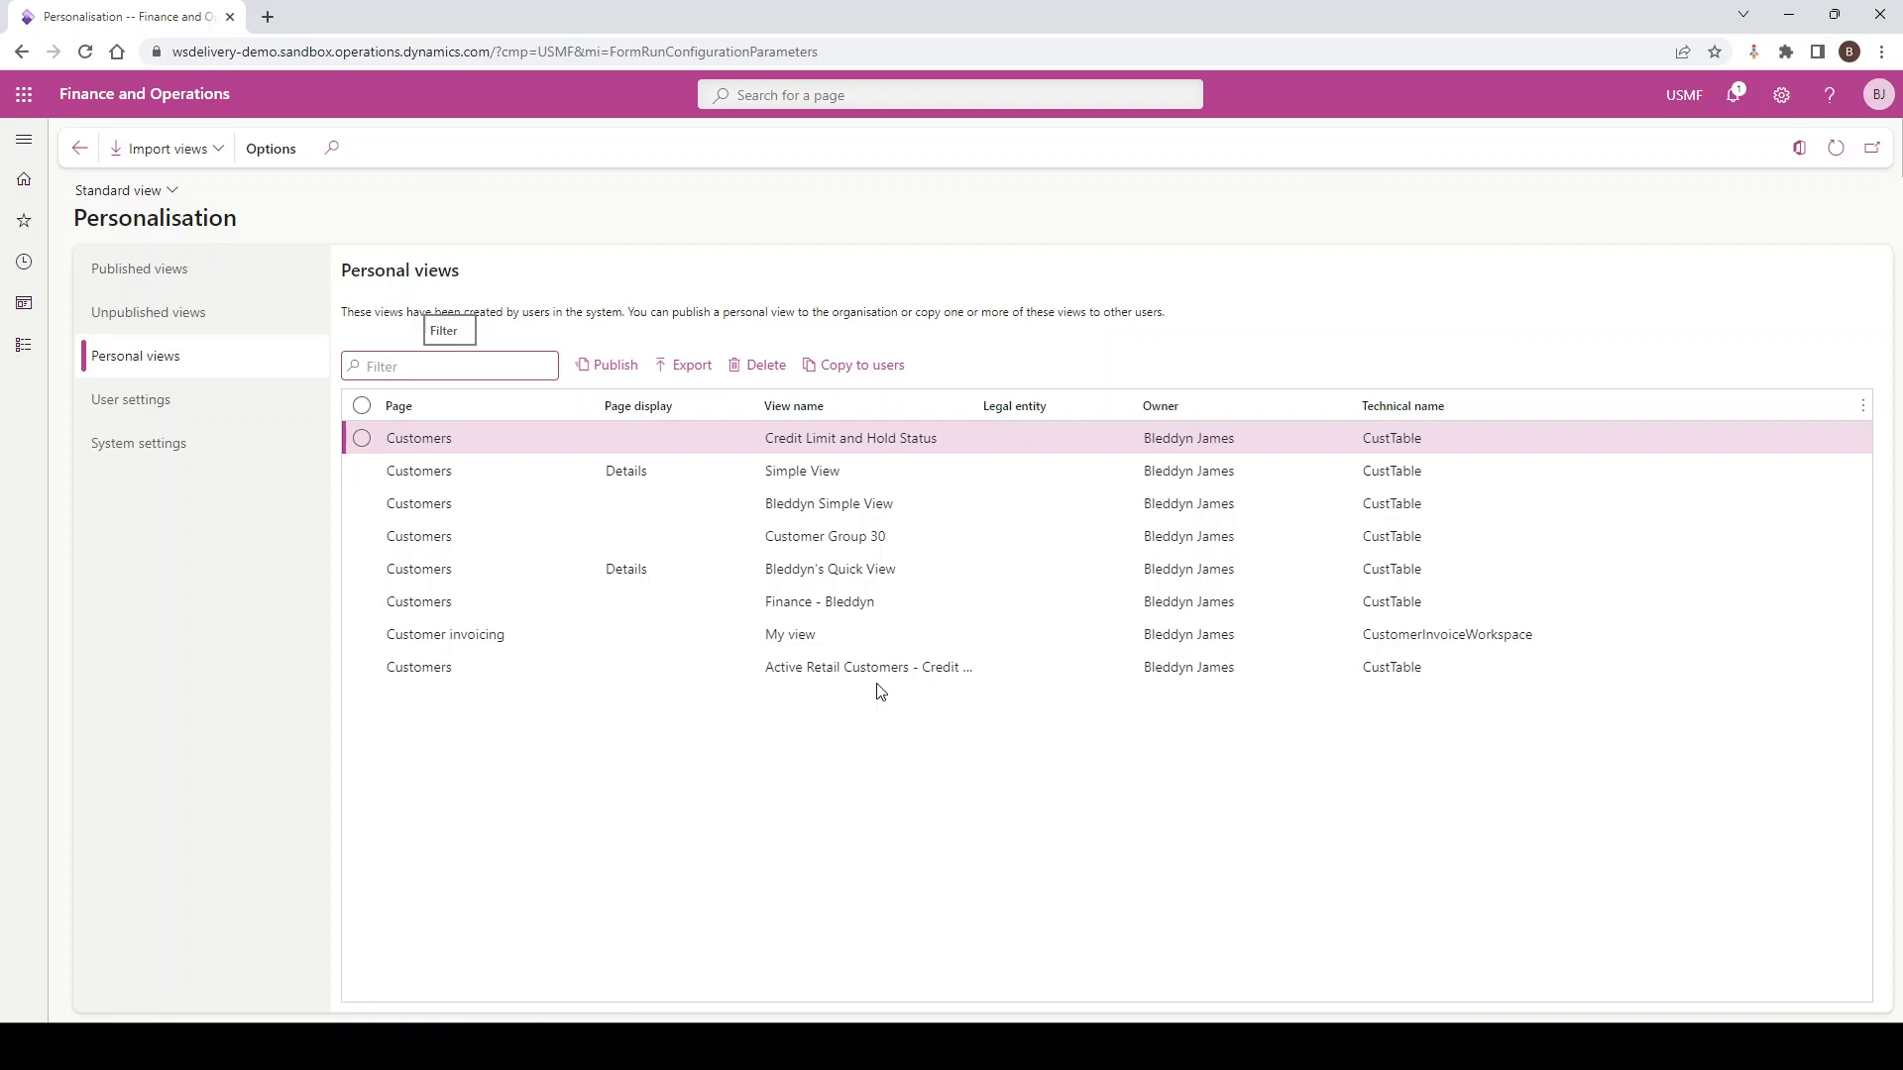
Browse the personalisation user and system settings and Personal views, then return to the dashboard
{"action": "left_click", "coordinate": [210, 413]}
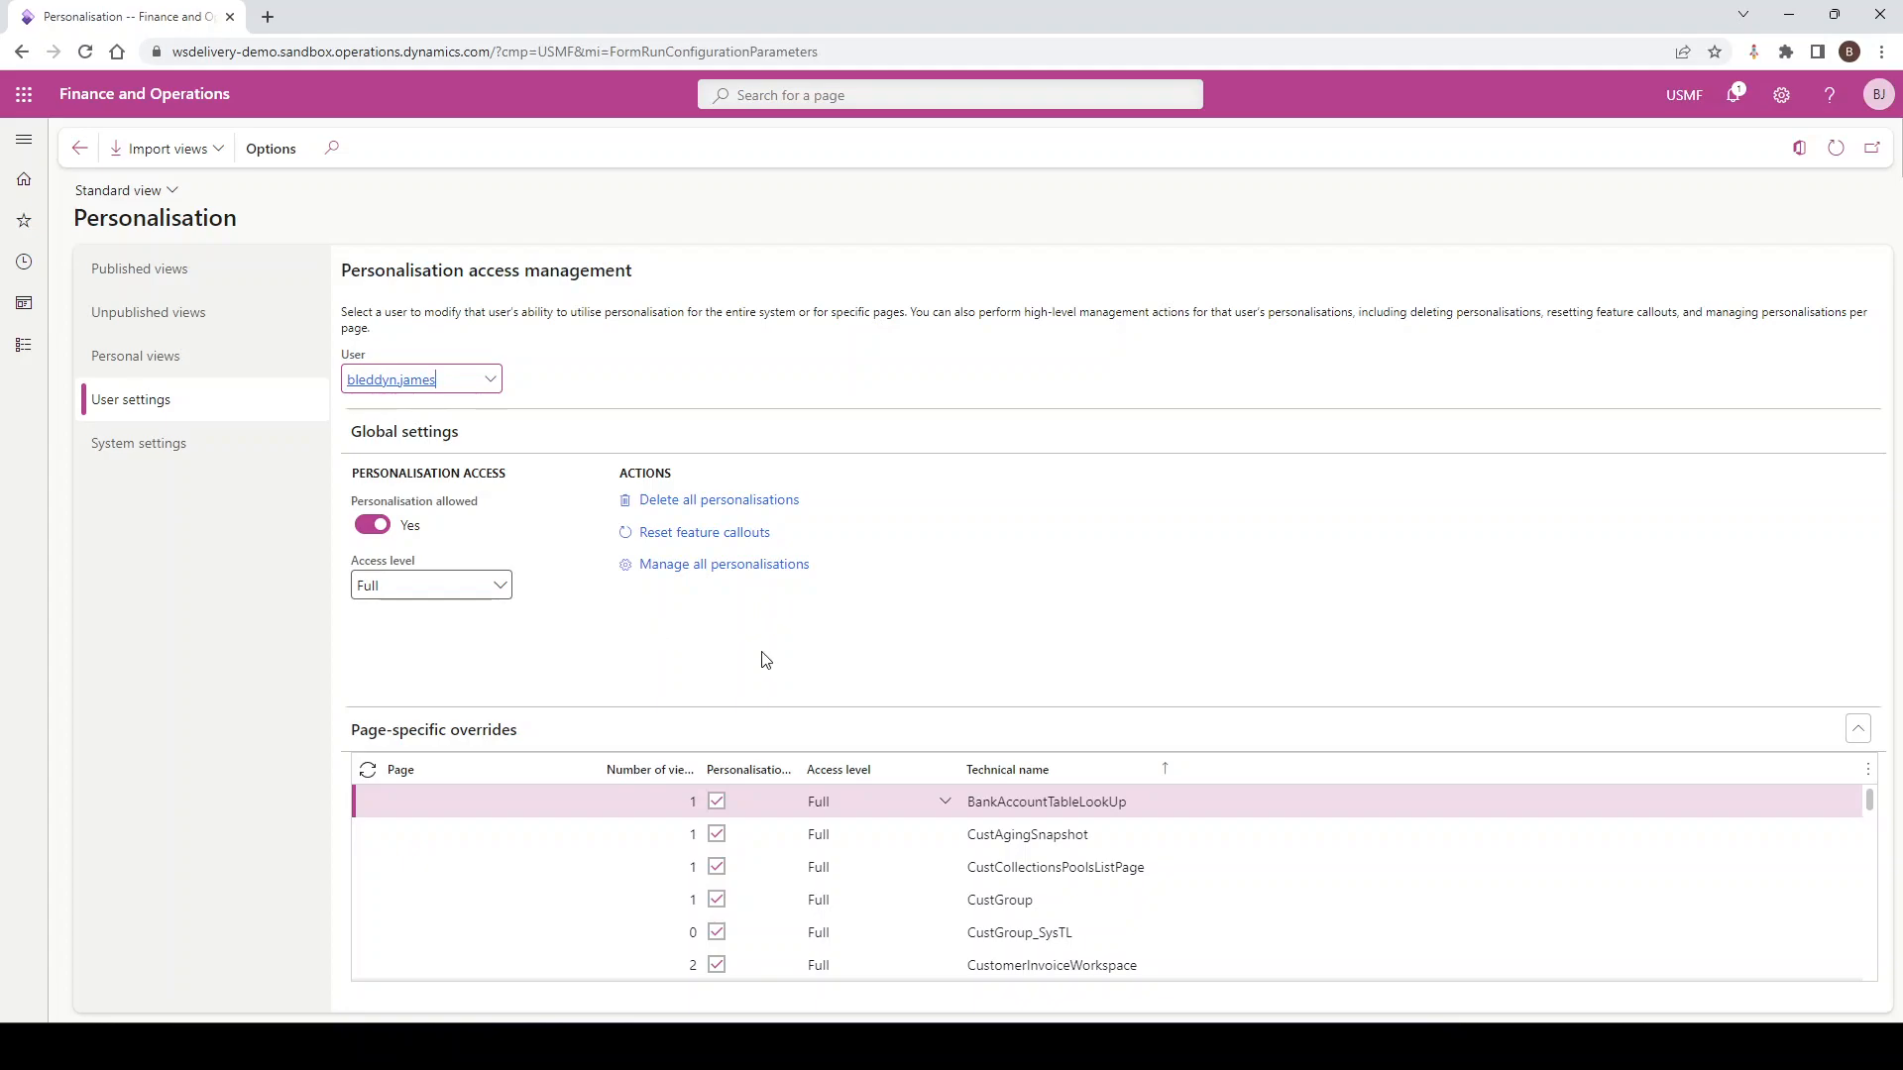
{"action": "left_click", "coordinate": [185, 459]}
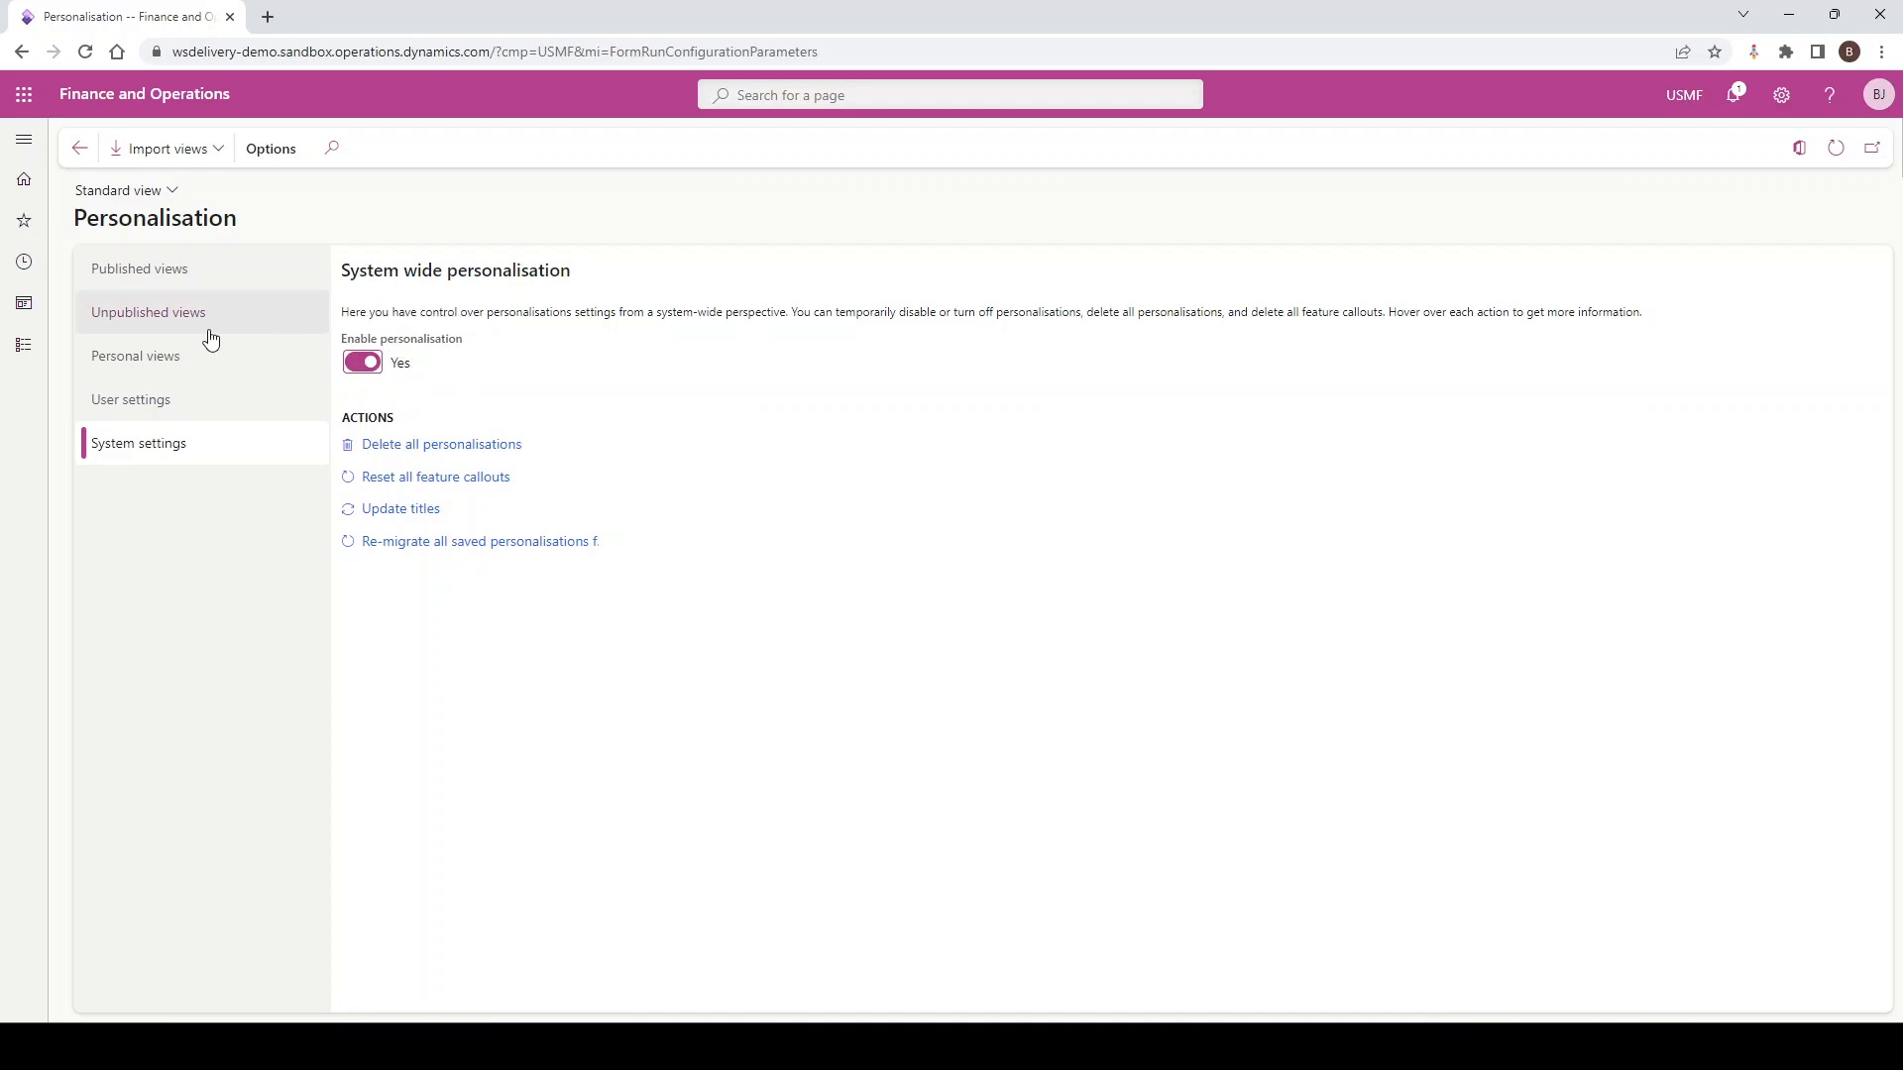
{"action": "left_click", "coordinate": [174, 360]}
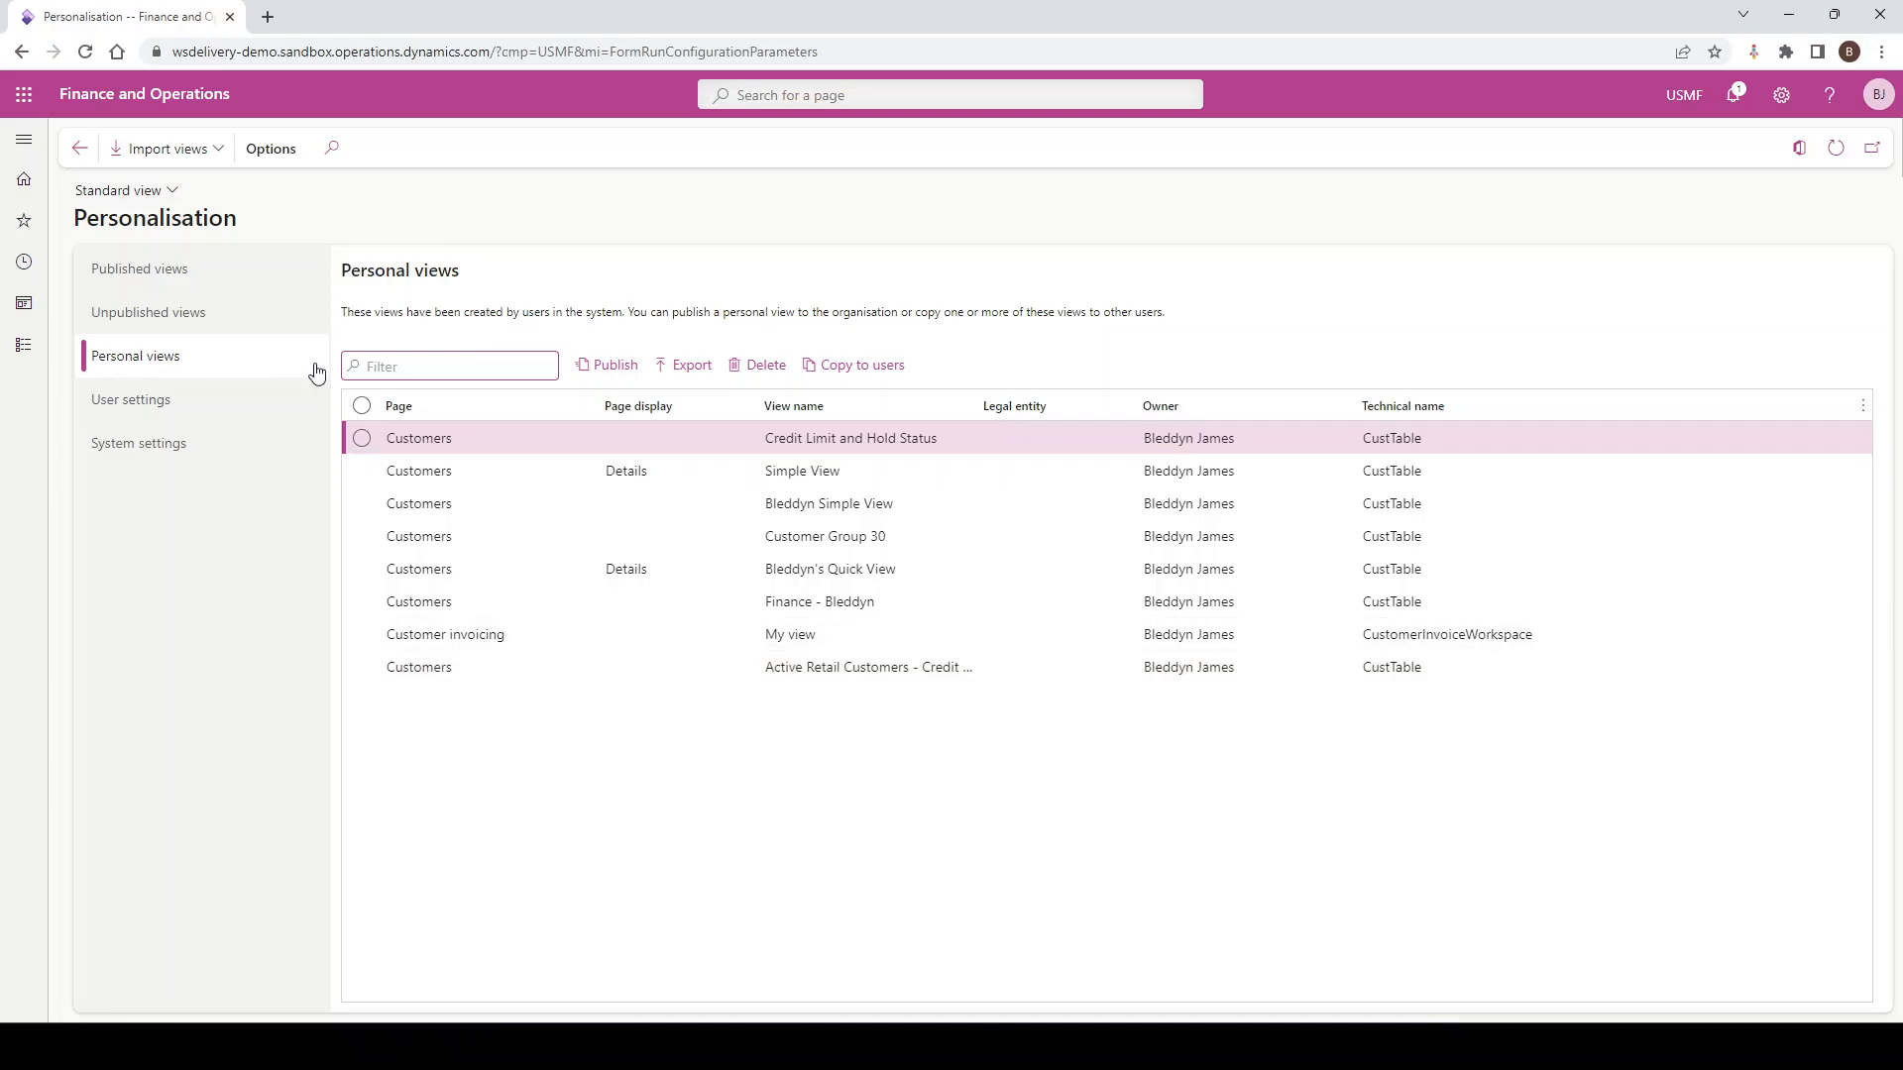
{"action": "left_click", "coordinate": [135, 93]}
Open the All customers list from Accounts receivable
{"action": "left_click", "coordinate": [25, 141]}
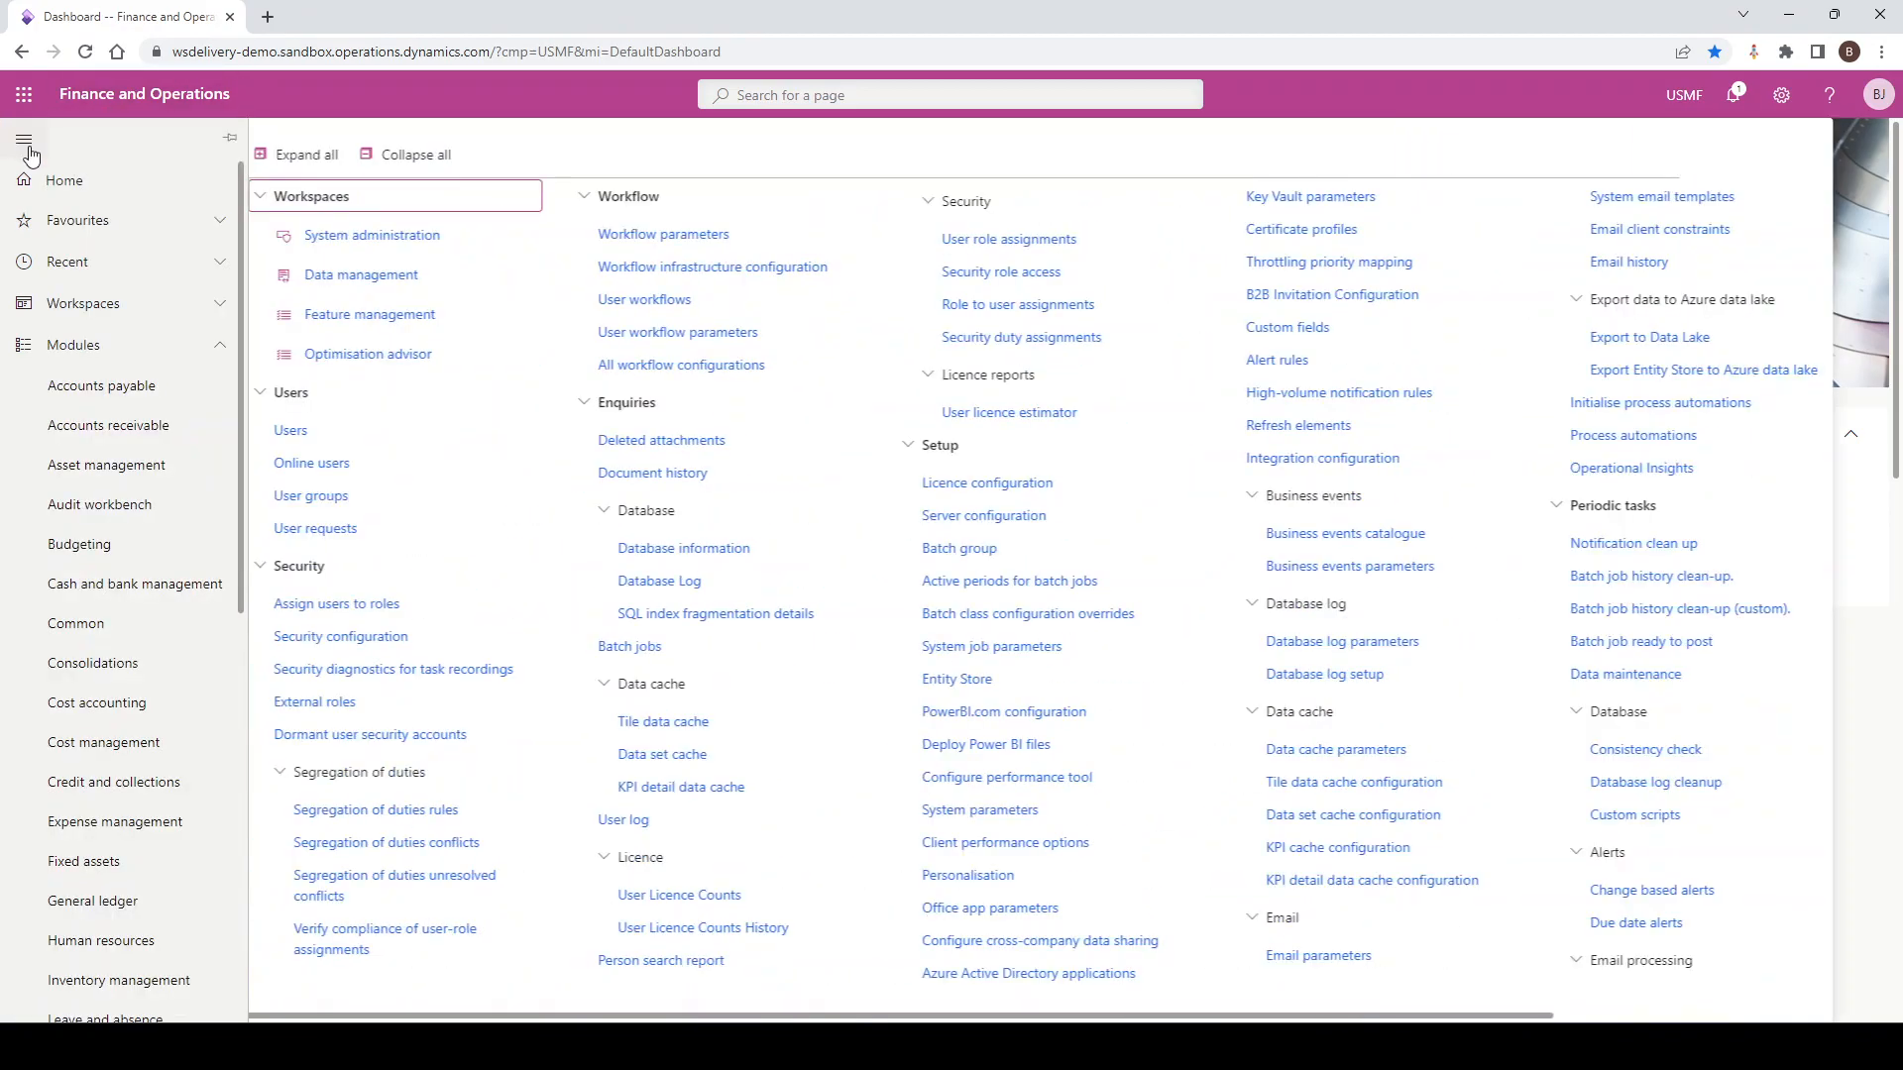
{"action": "left_click", "coordinate": [103, 425]}
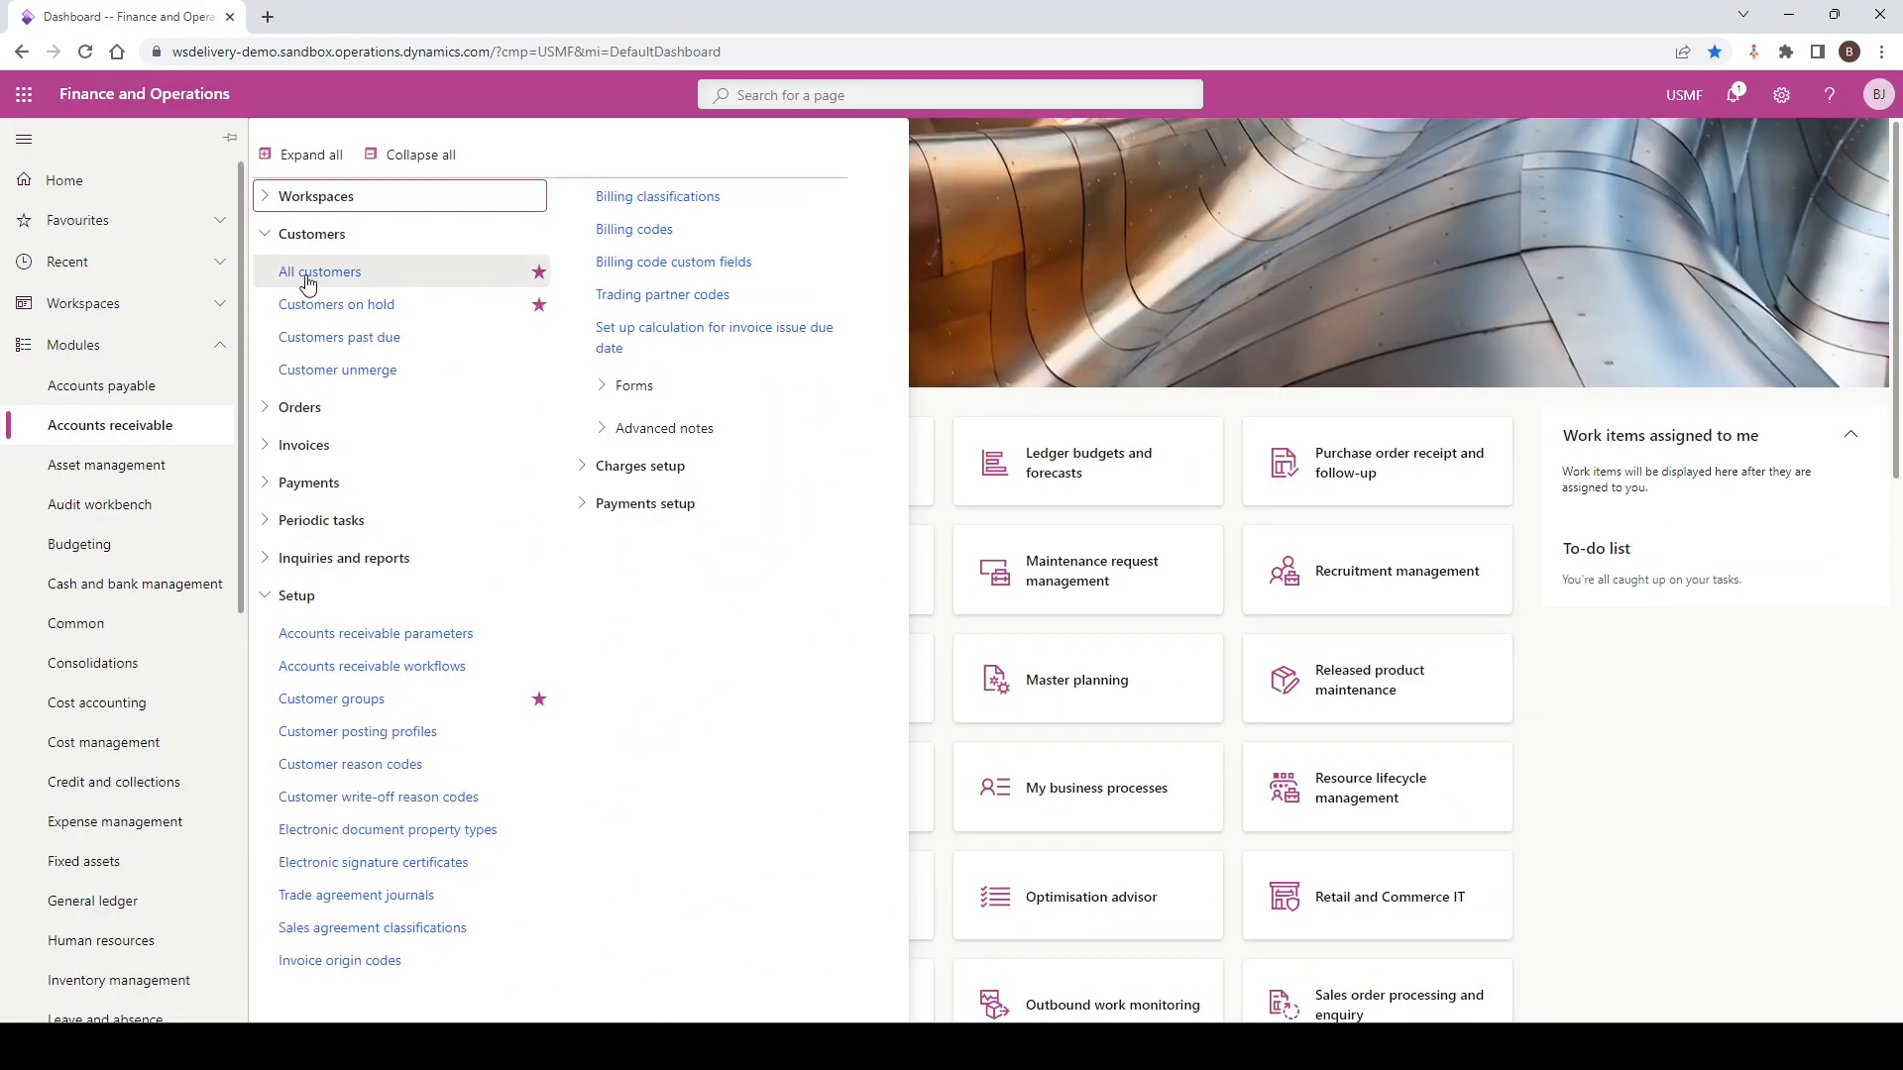
{"action": "key", "text": "Escape"}
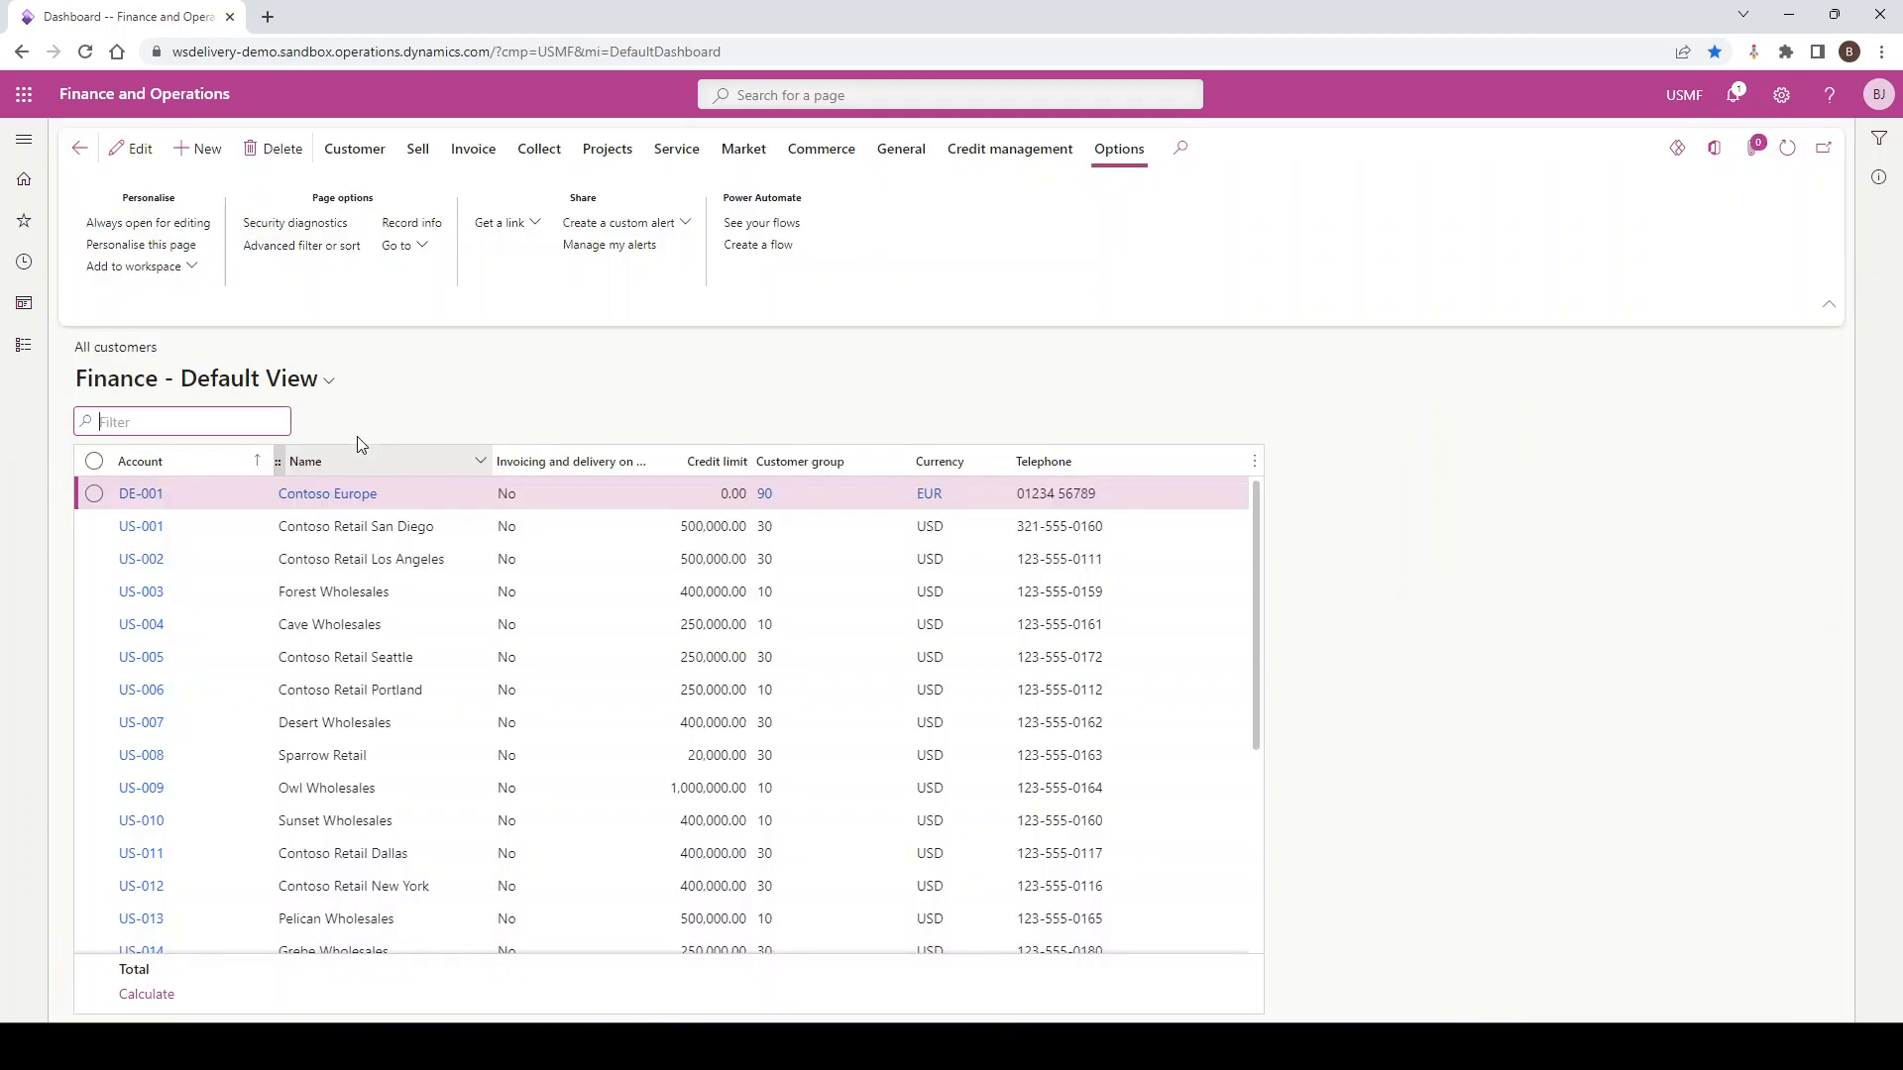
Open the saved views menu and show its further view-management options
{"action": "left_click", "coordinate": [327, 379]}
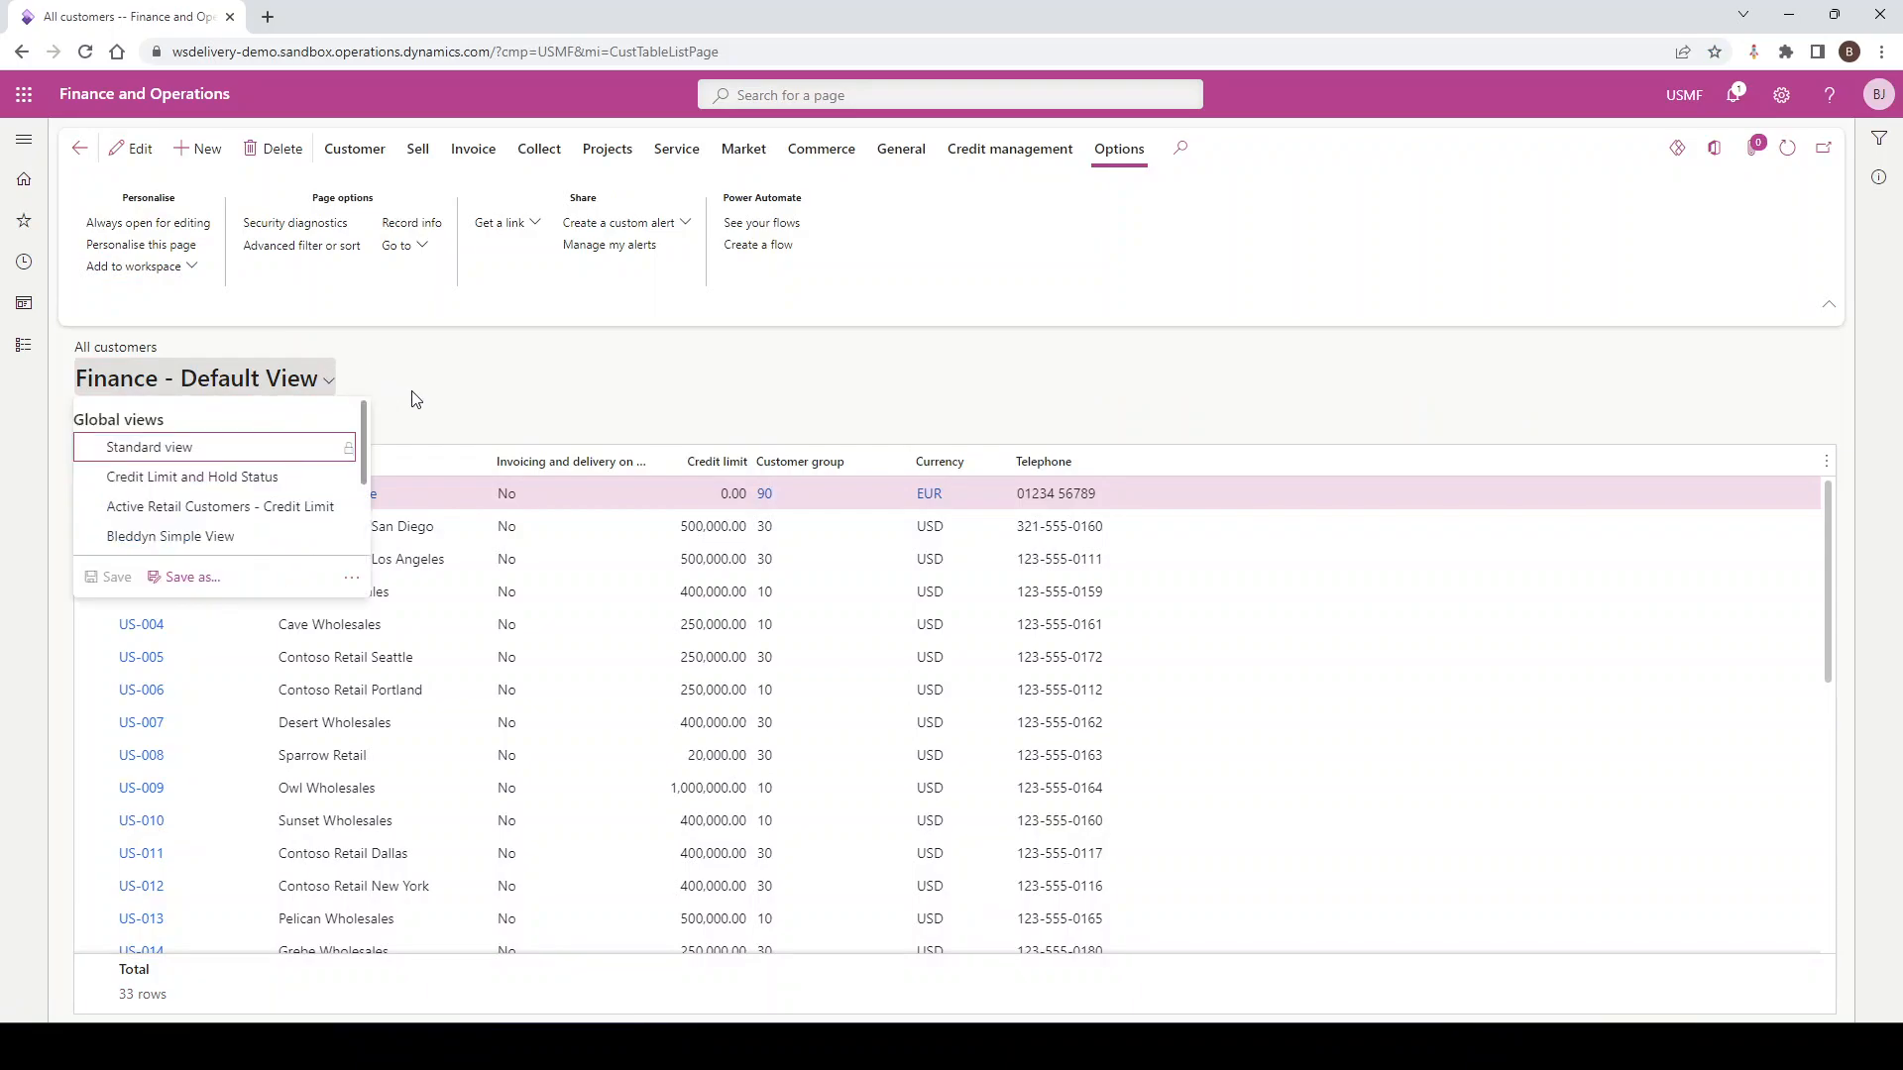
{"action": "left_click", "coordinate": [319, 375]}
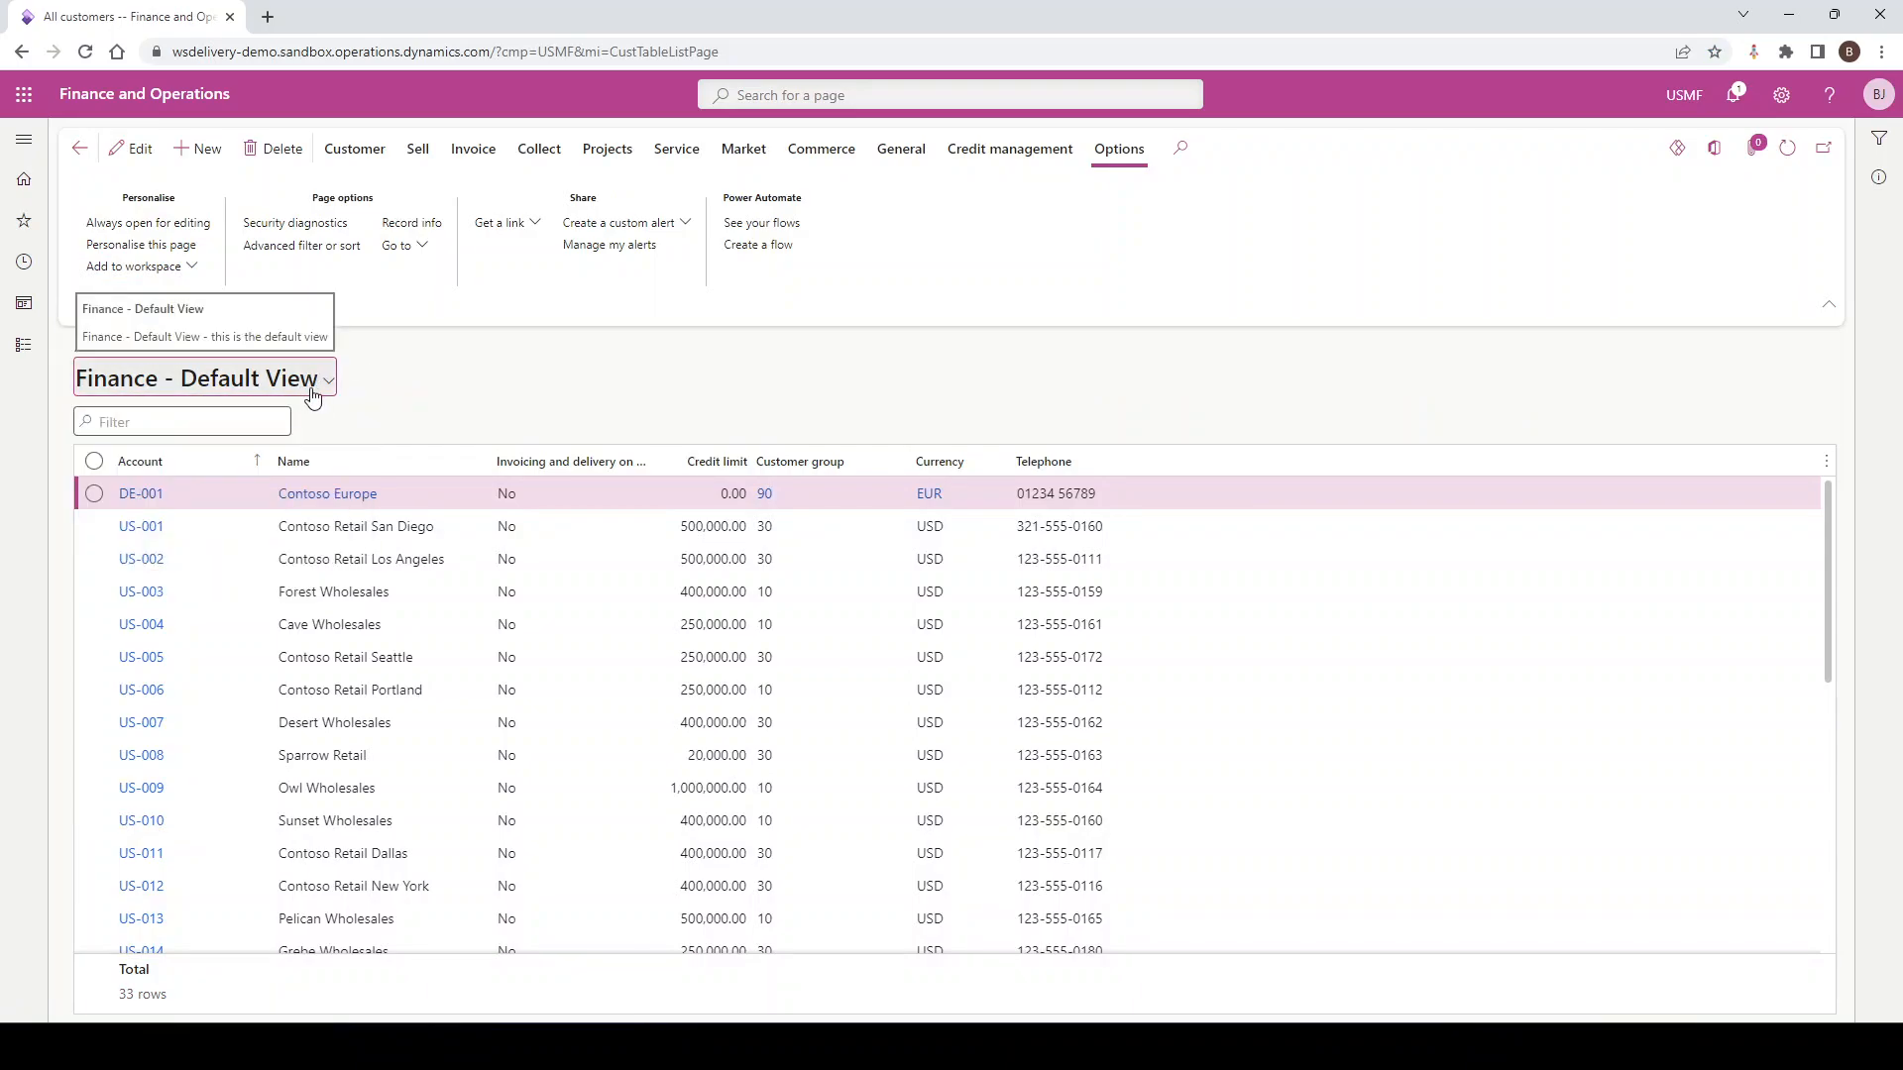
{"action": "left_click", "coordinate": [314, 391]}
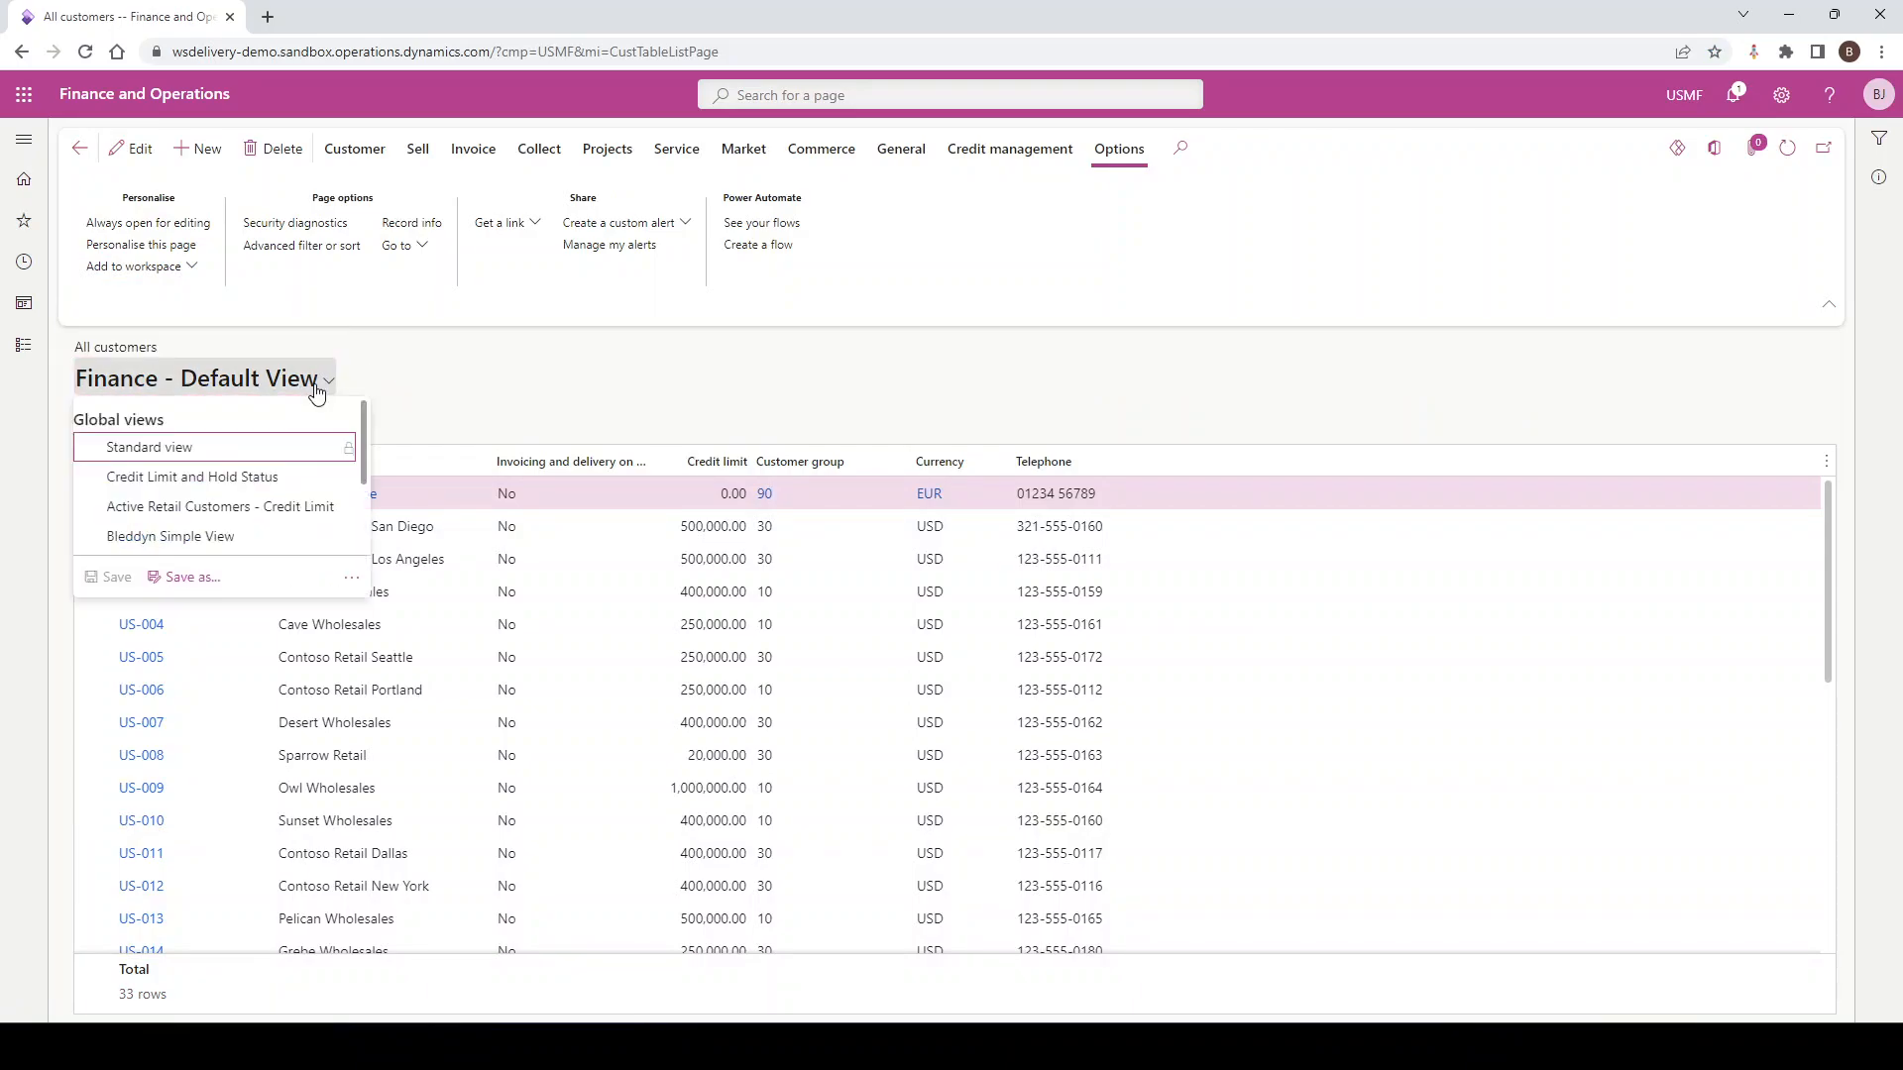
{"action": "left_click", "coordinate": [351, 577]}
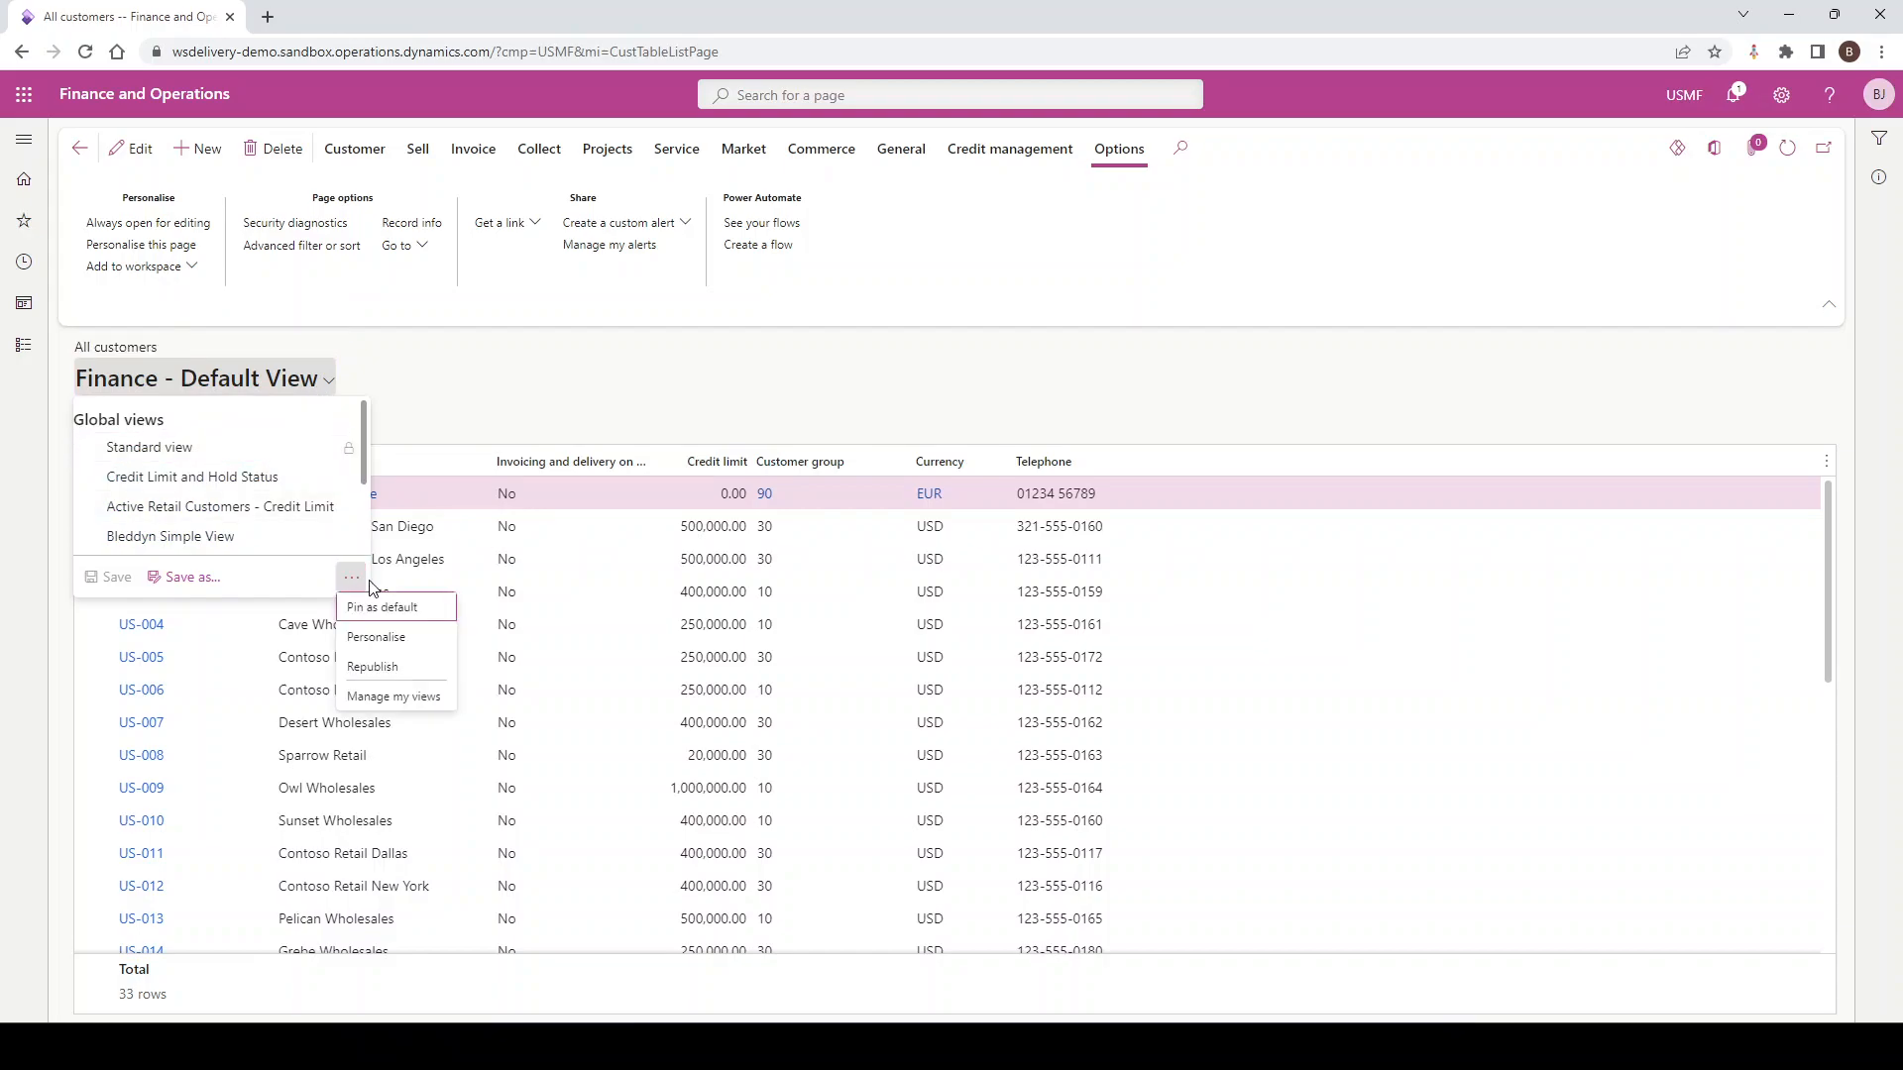
Open Manage my views for Customers, check Organisation views, and select Customer Group 30
{"action": "left_click", "coordinate": [394, 696]}
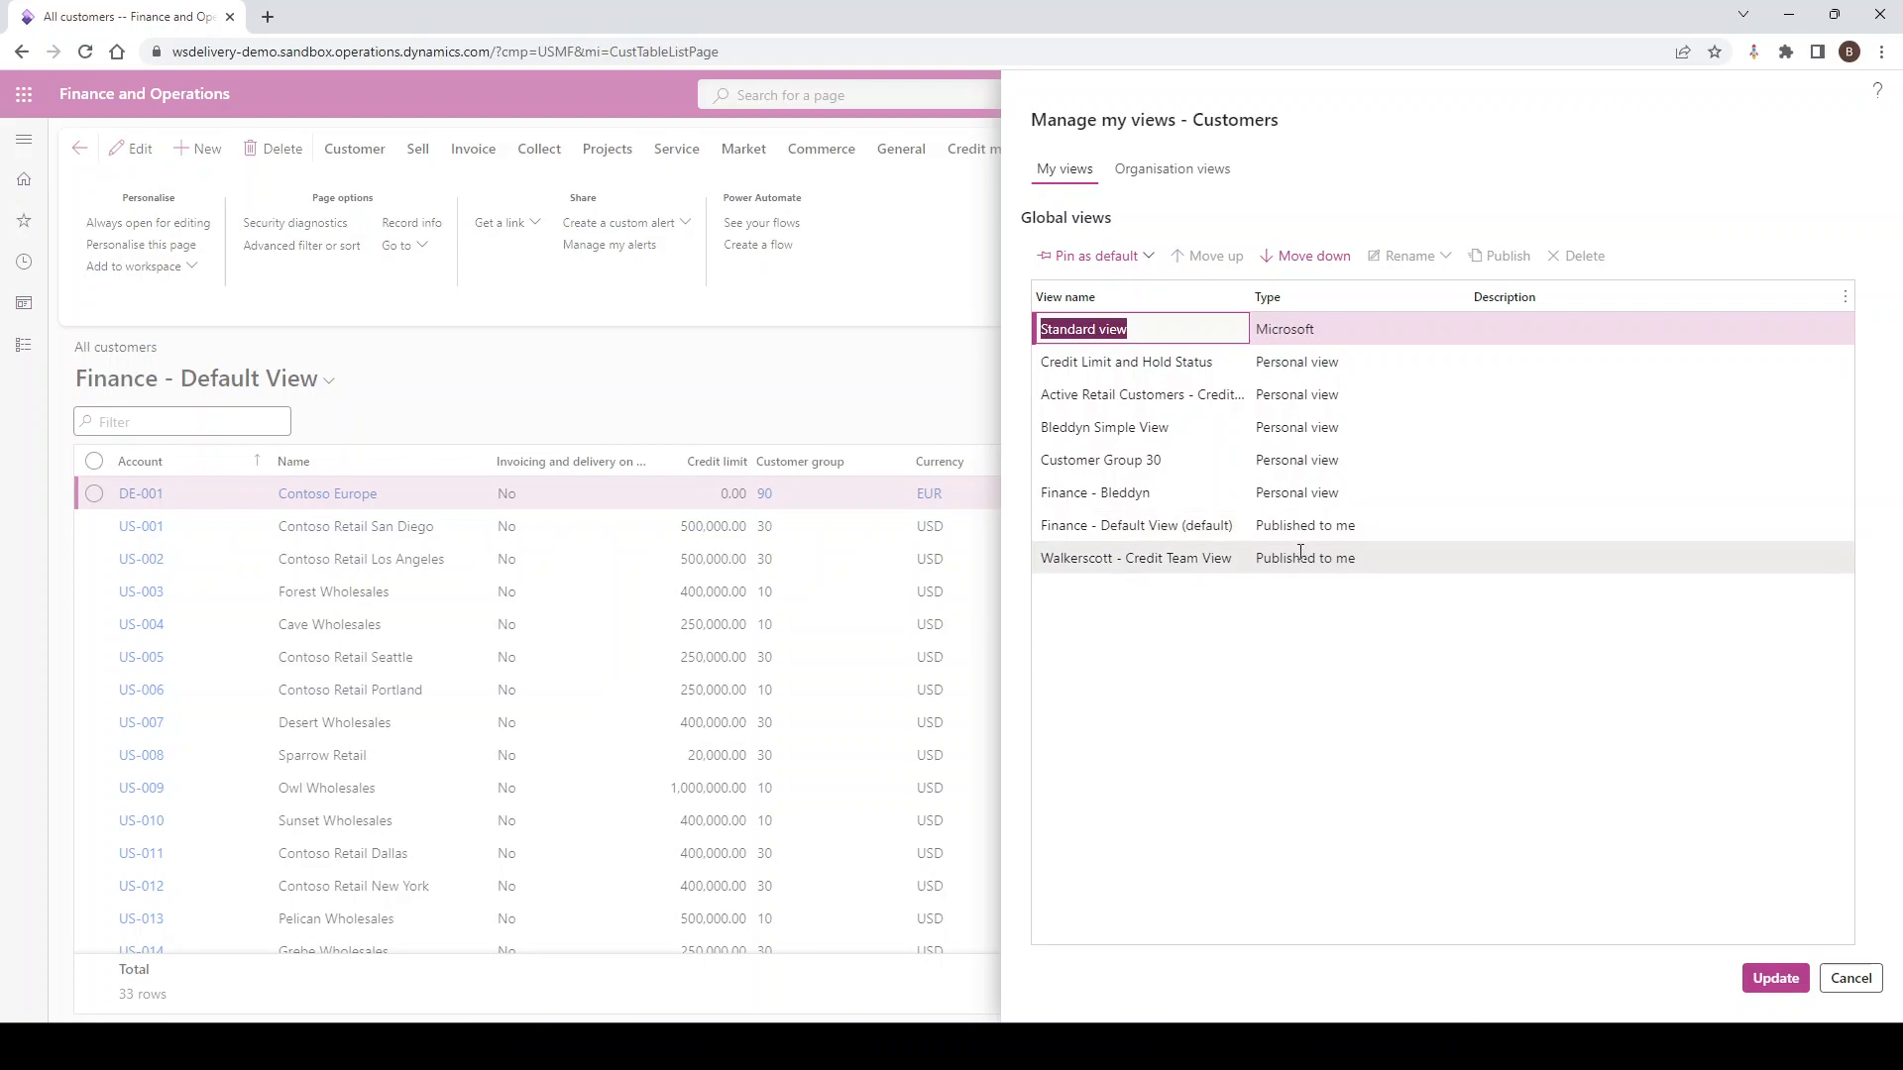
{"action": "left_click", "coordinate": [1181, 172]}
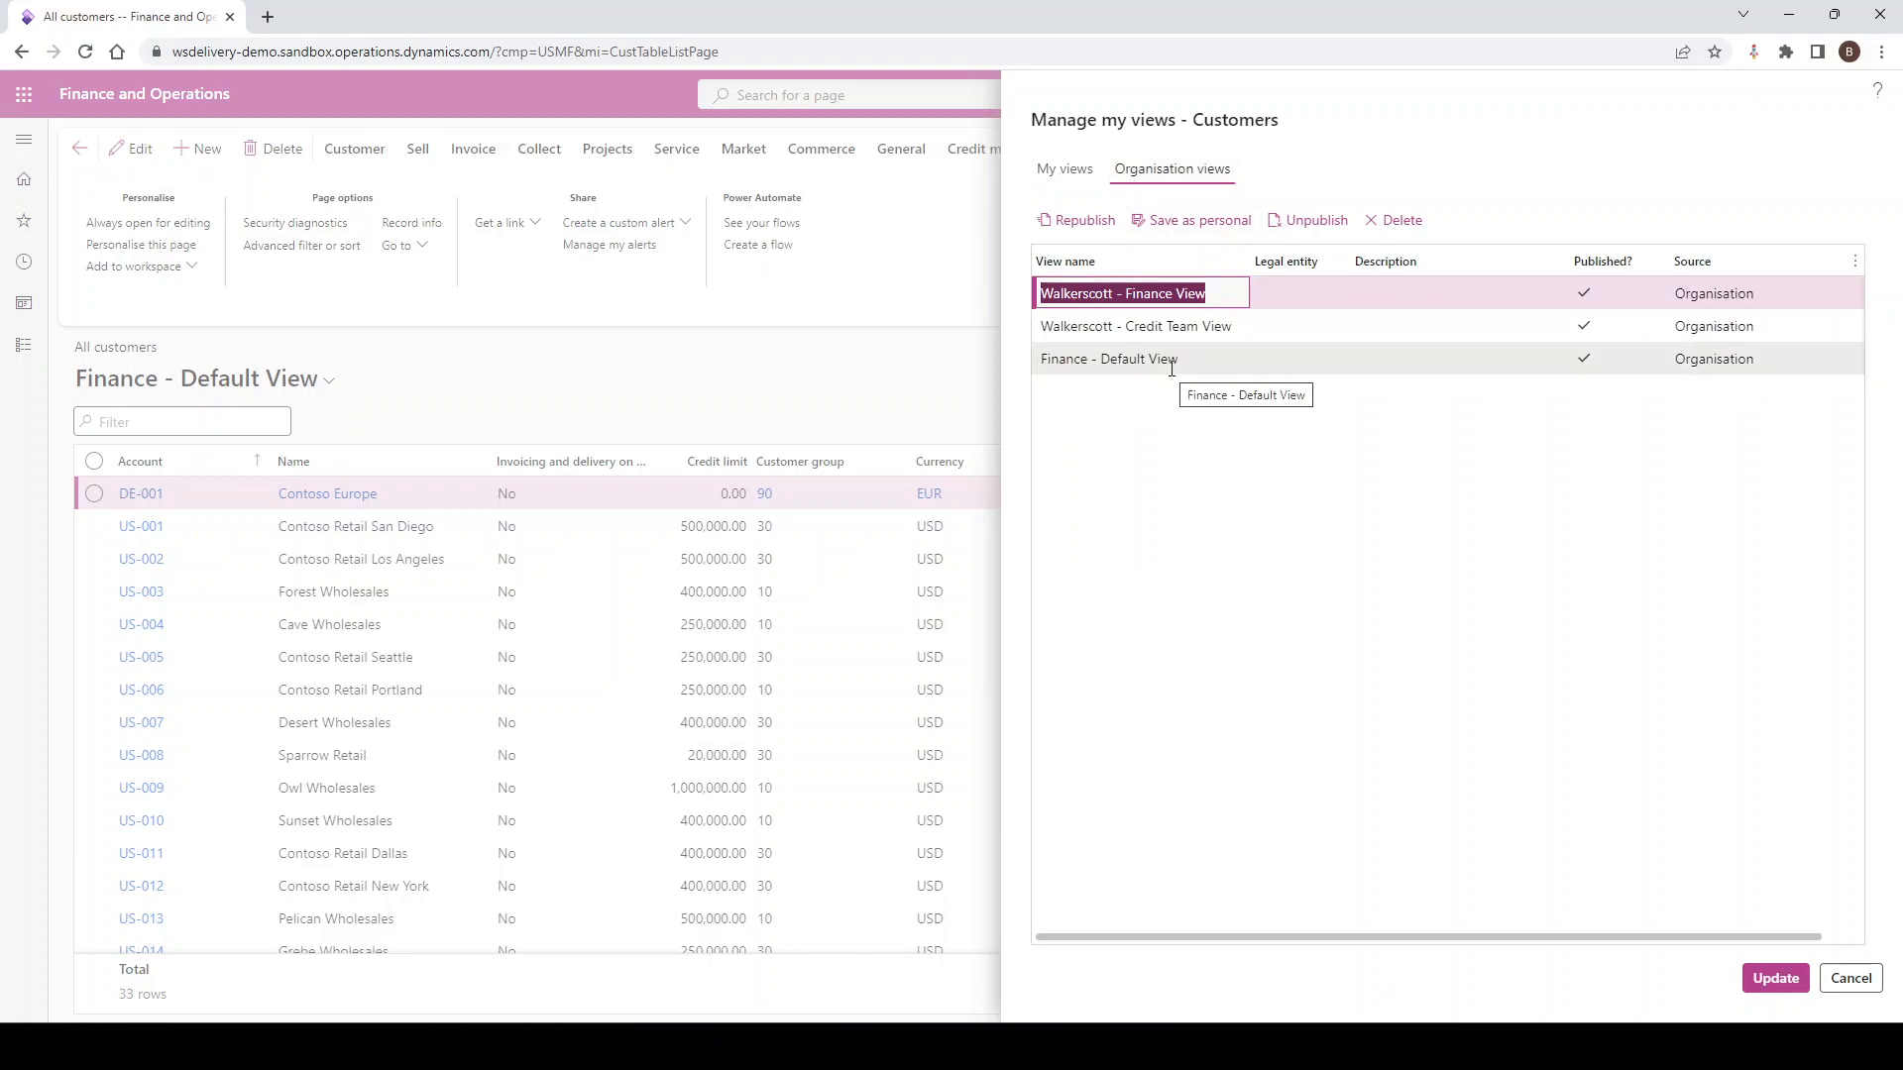
{"action": "left_click", "coordinate": [1075, 187]}
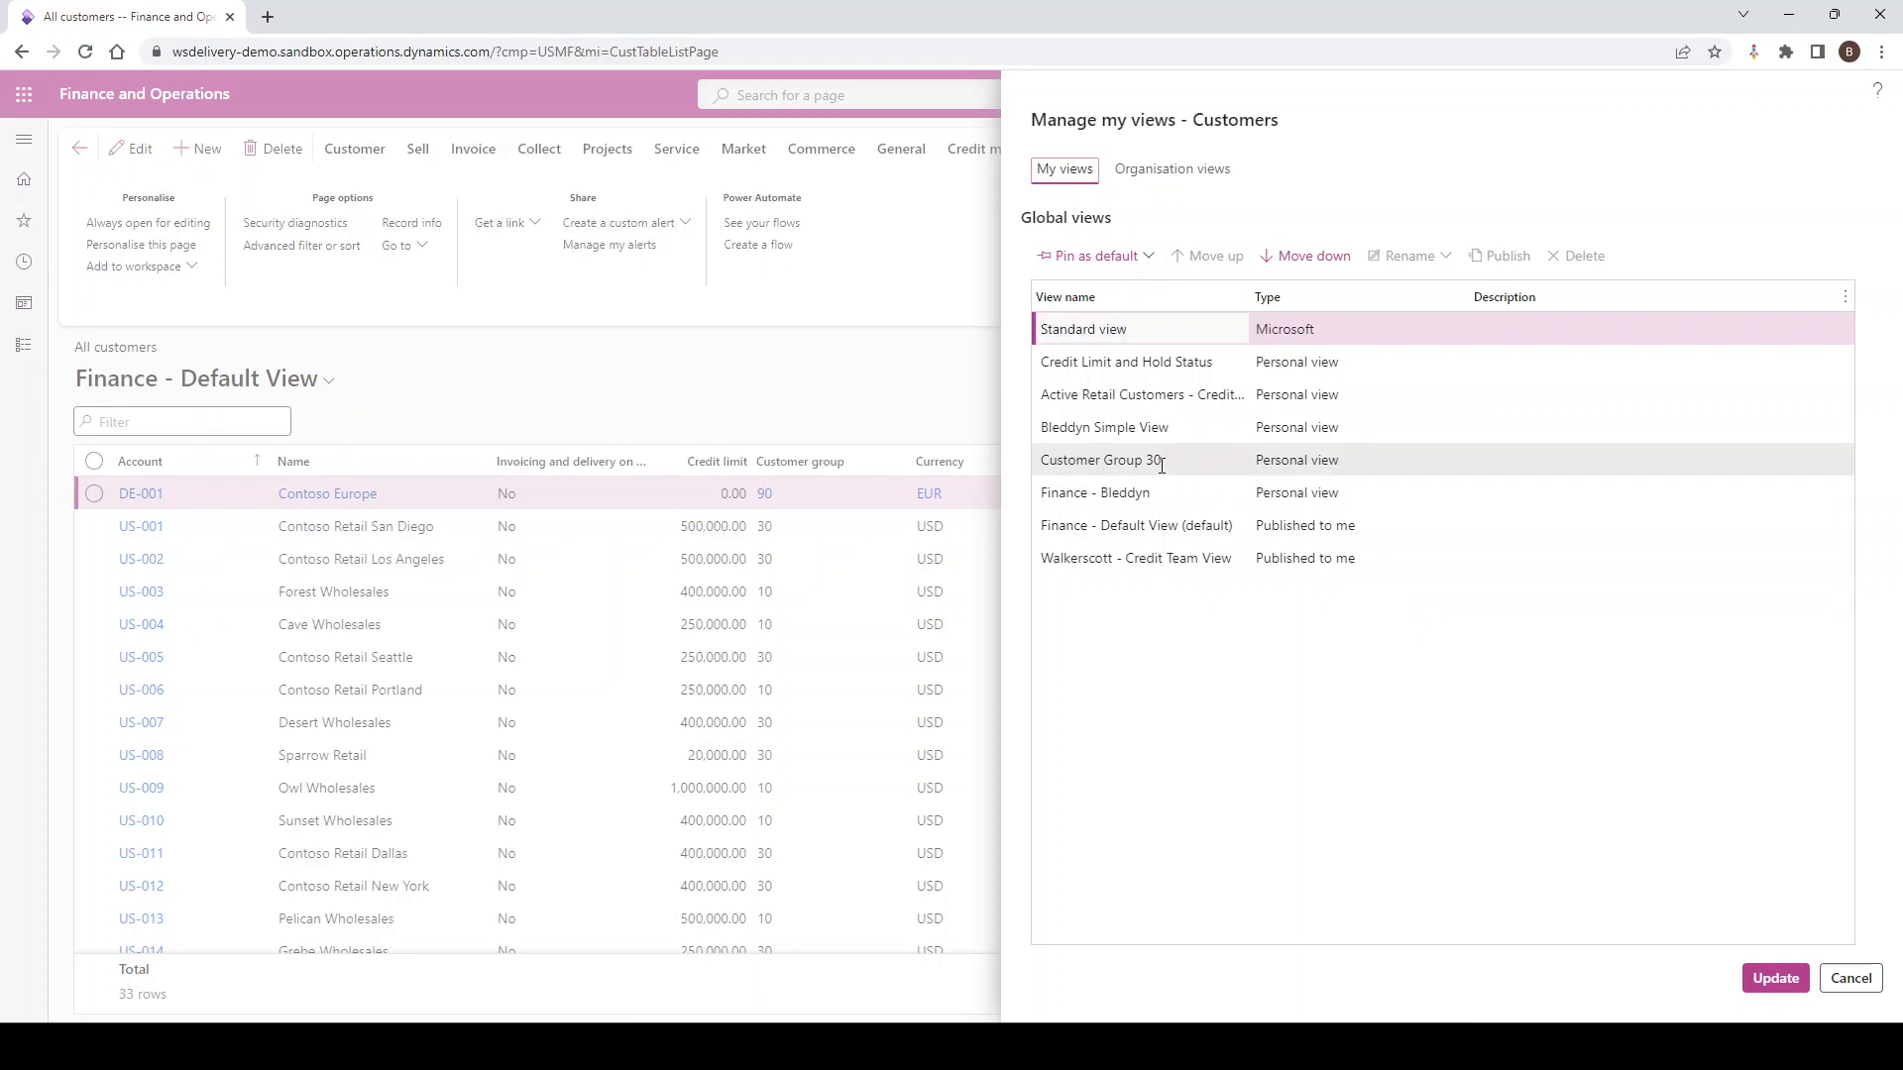
{"action": "left_click", "coordinate": [1161, 464]}
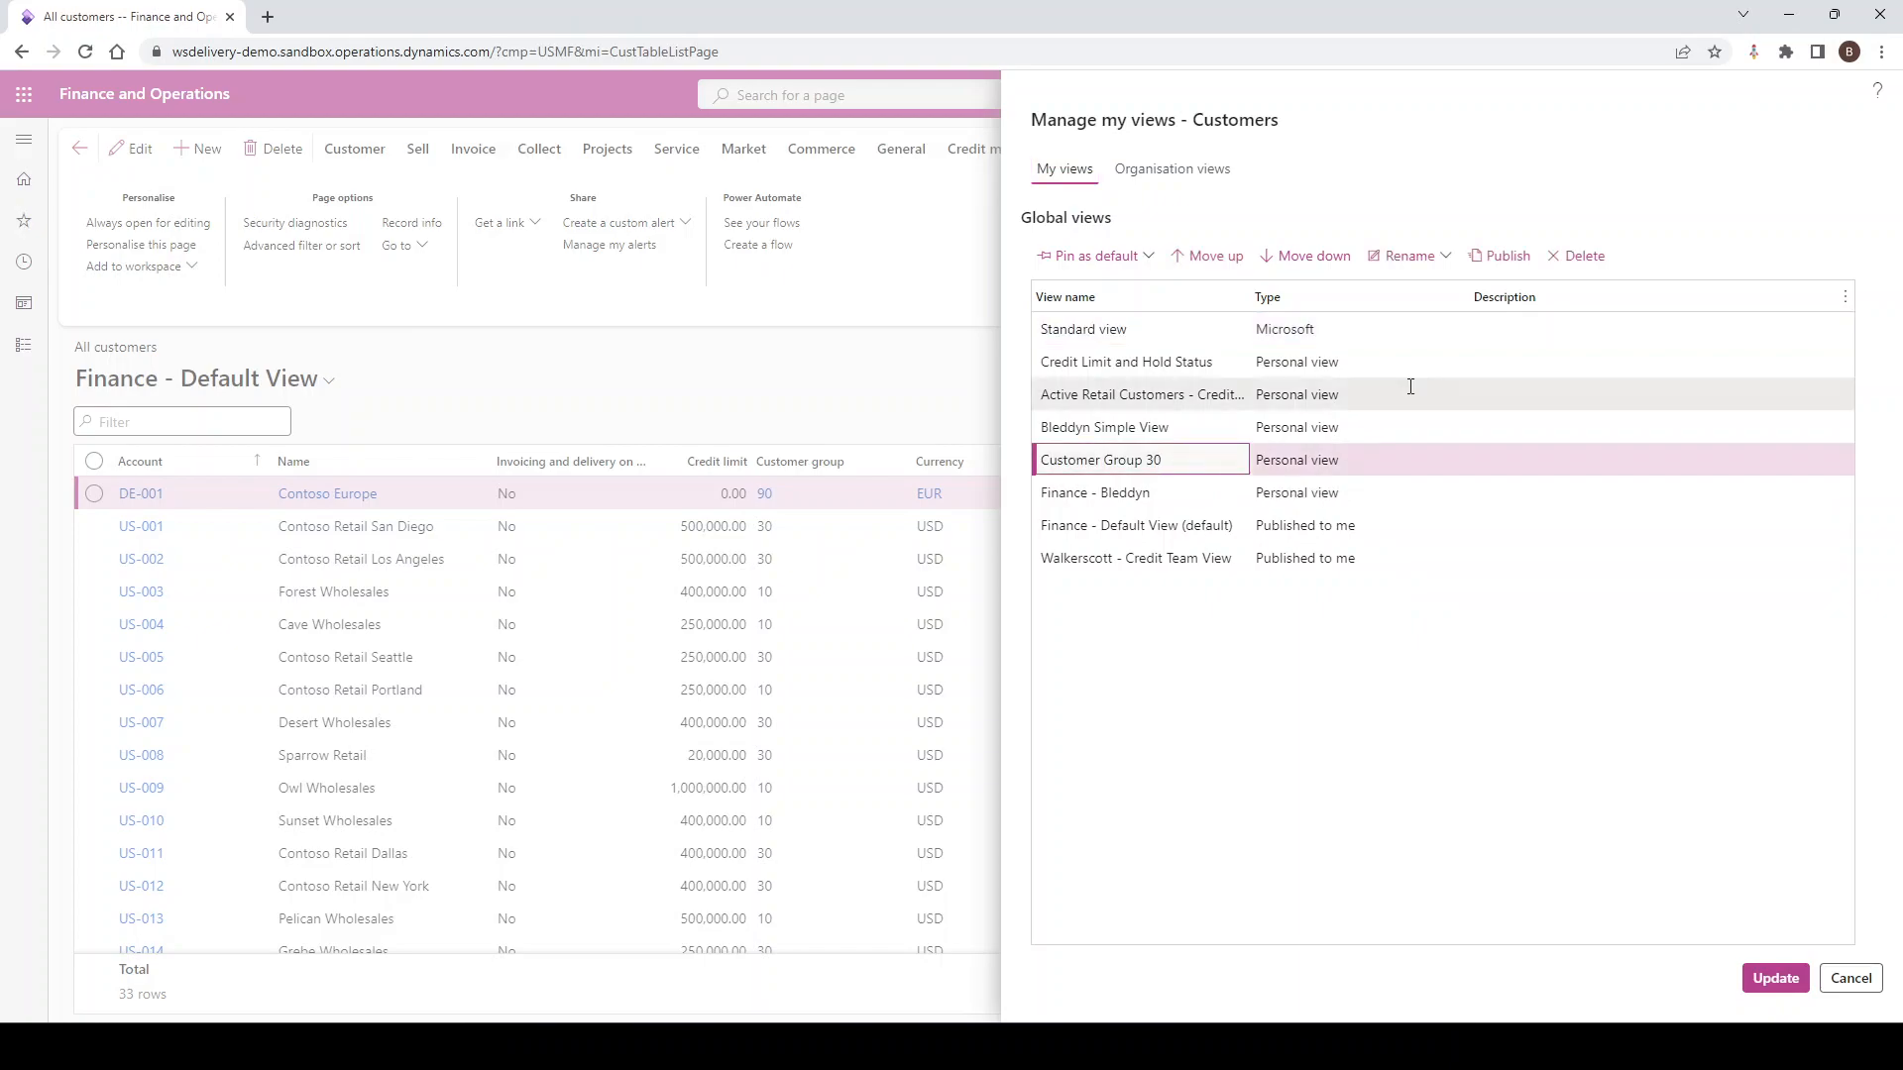
Publish Customer Group 30 as 'Walkerscott - Group 30' to Personalisation - ALL Users and verify it
{"action": "left_click", "coordinate": [1489, 260]}
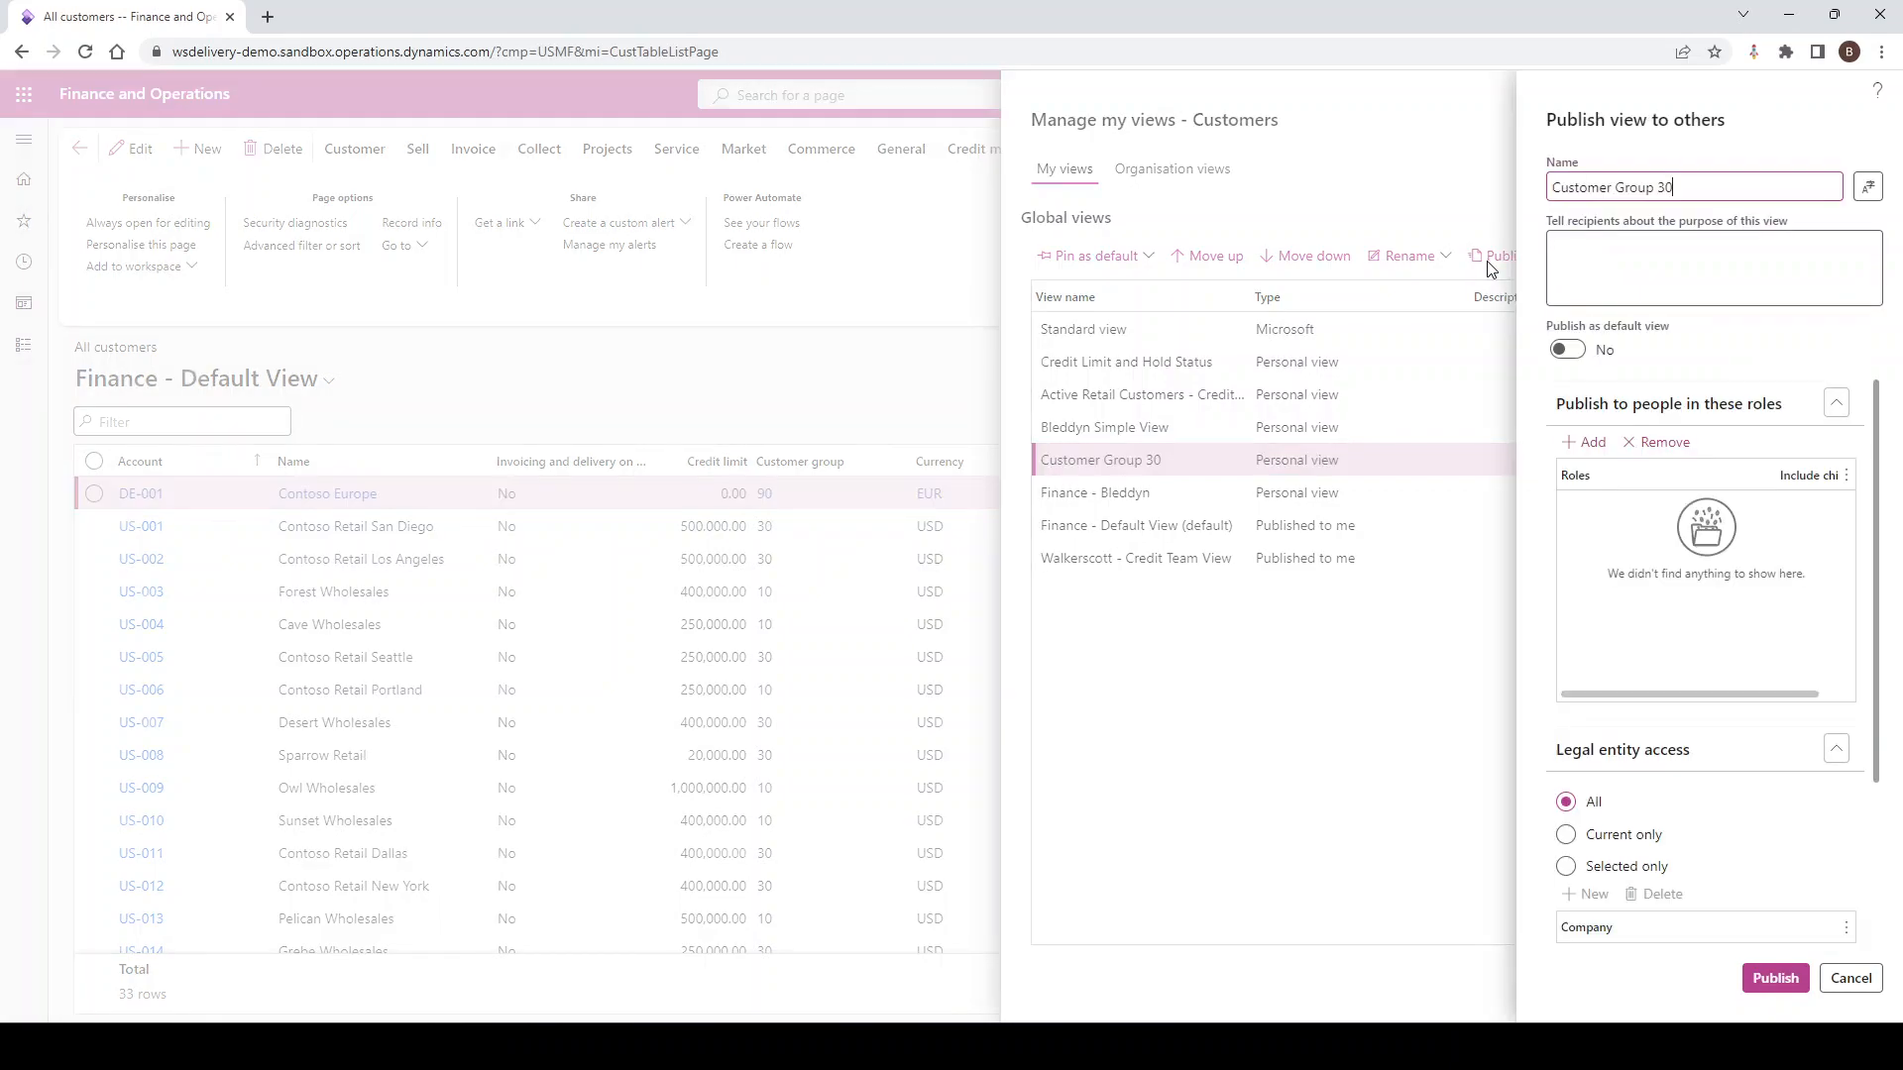
{"action": "left_click_drag", "start_coordinate": [1708, 198], "coordinate": [1492, 210]}
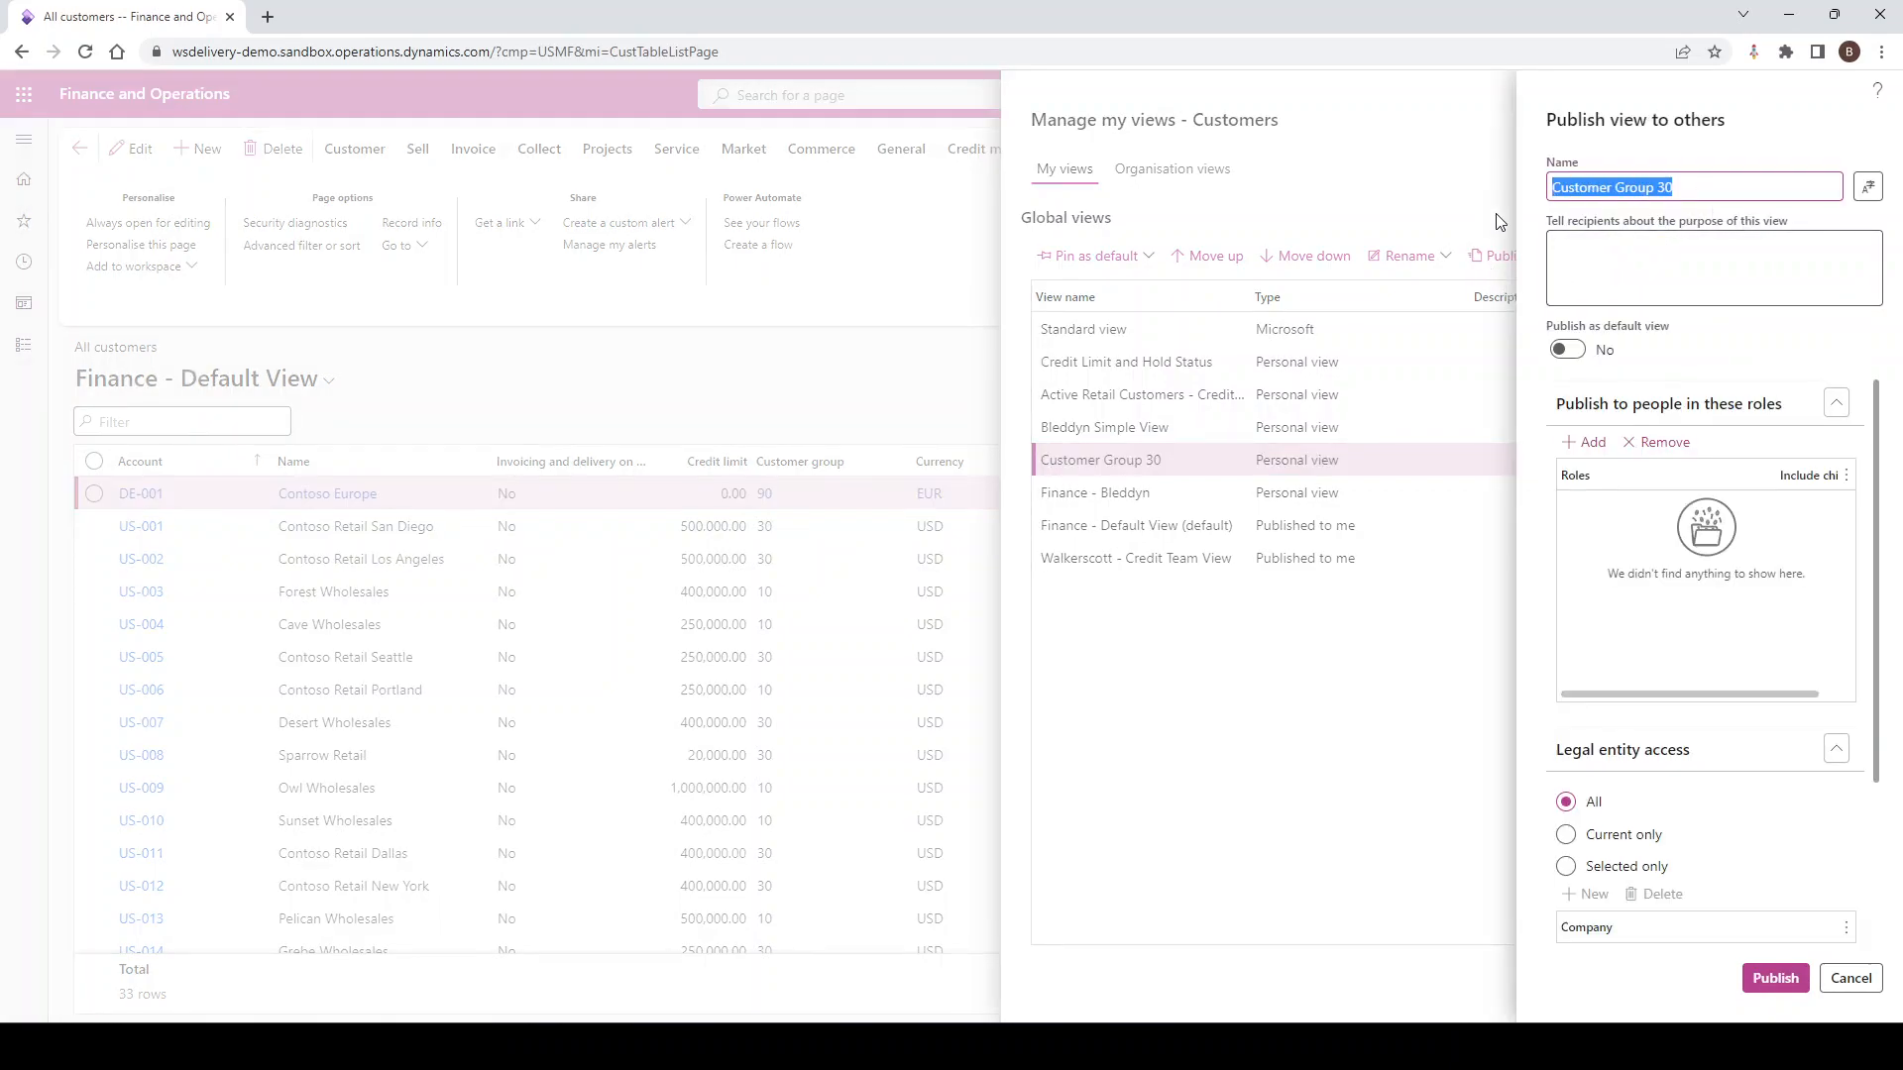
{"action": "type", "text": "Walkersc"}
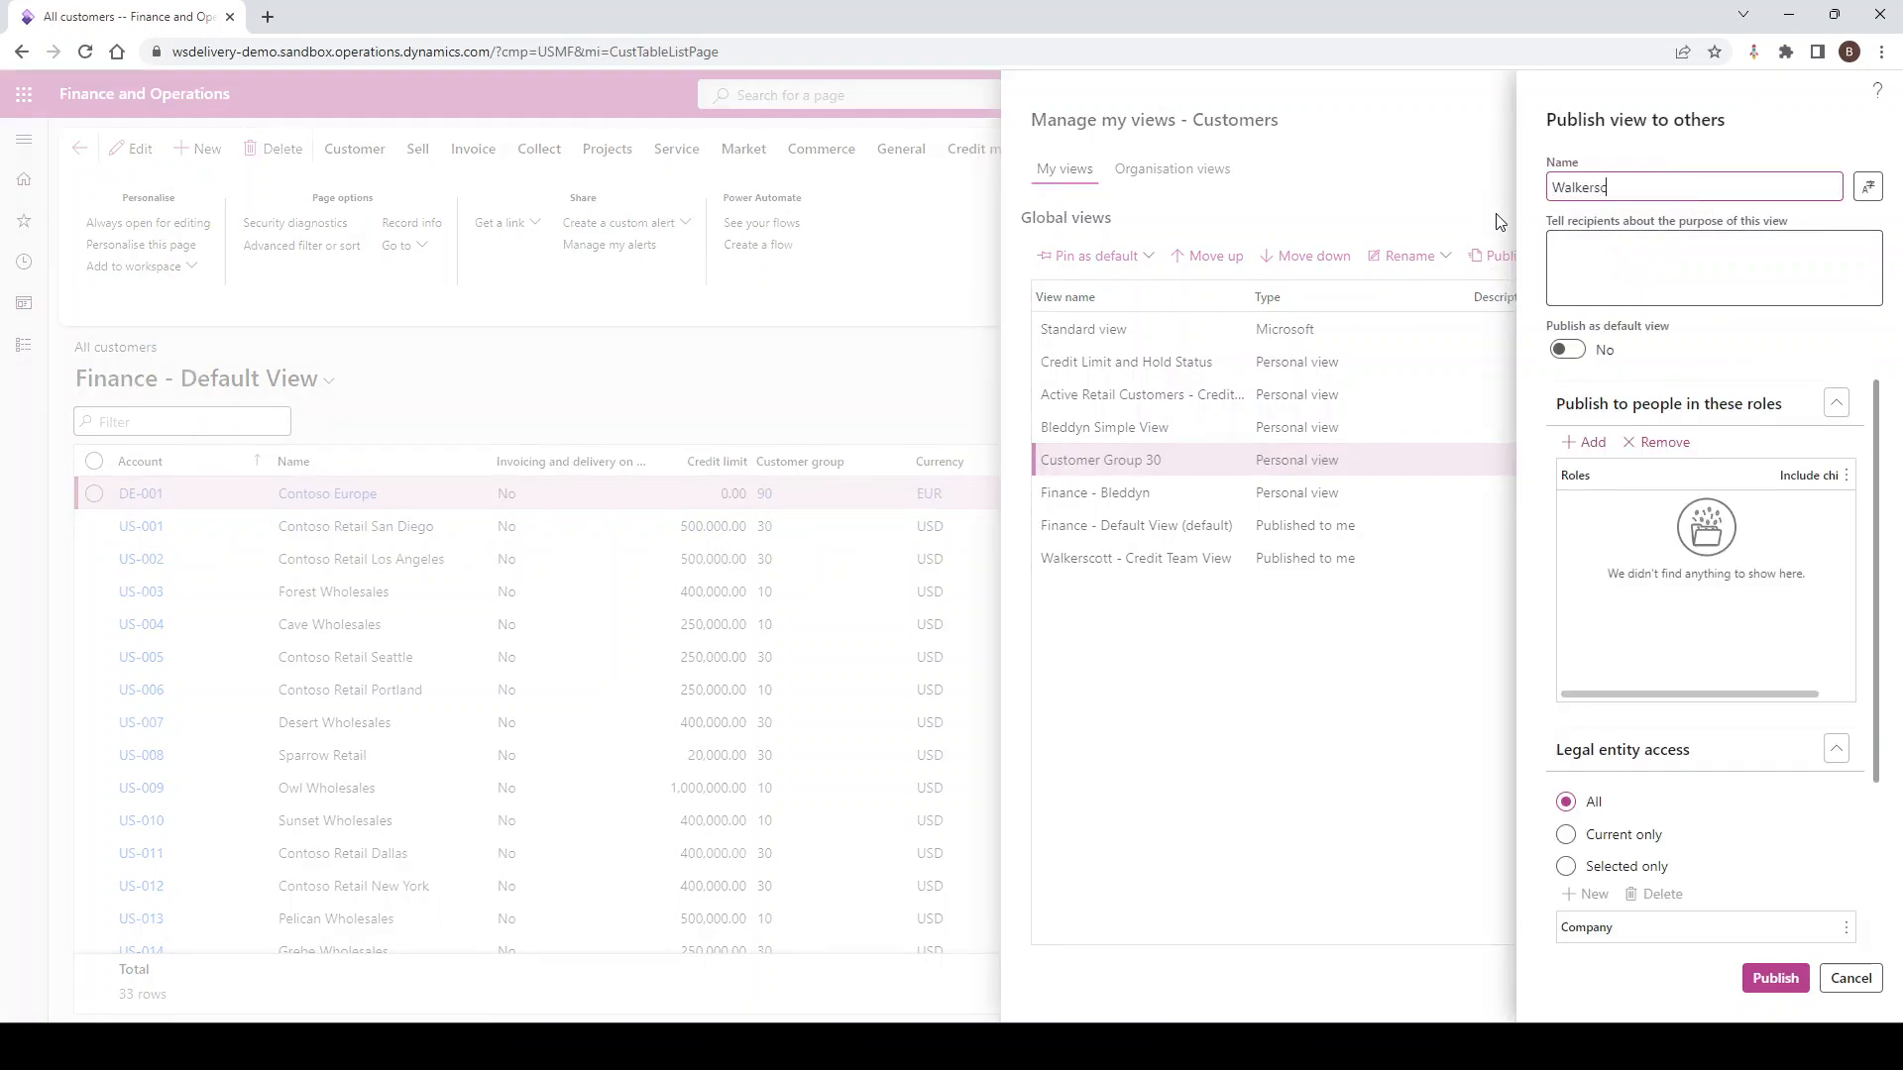
{"action": "type", "text": "ott - Group 30"}
{"action": "left_click", "coordinate": [1593, 443]}
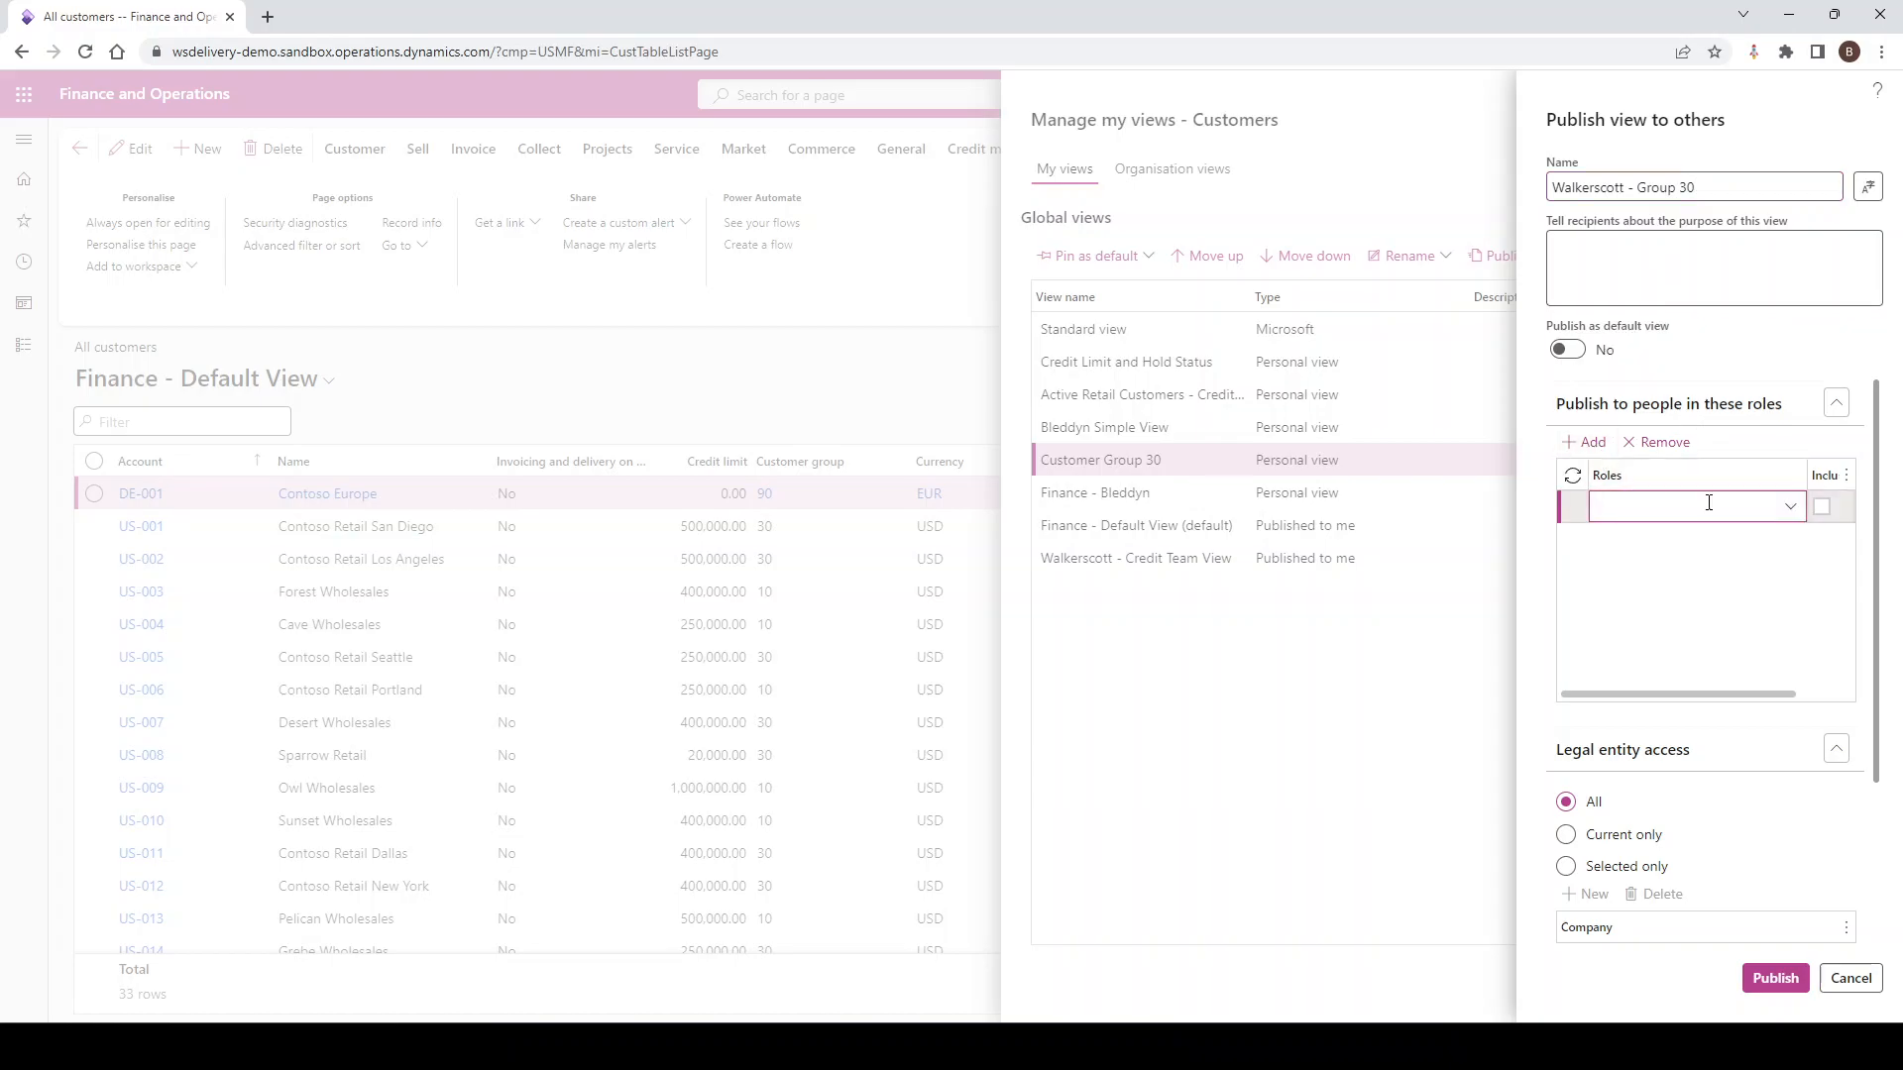
{"action": "type", "text": "Personal"}
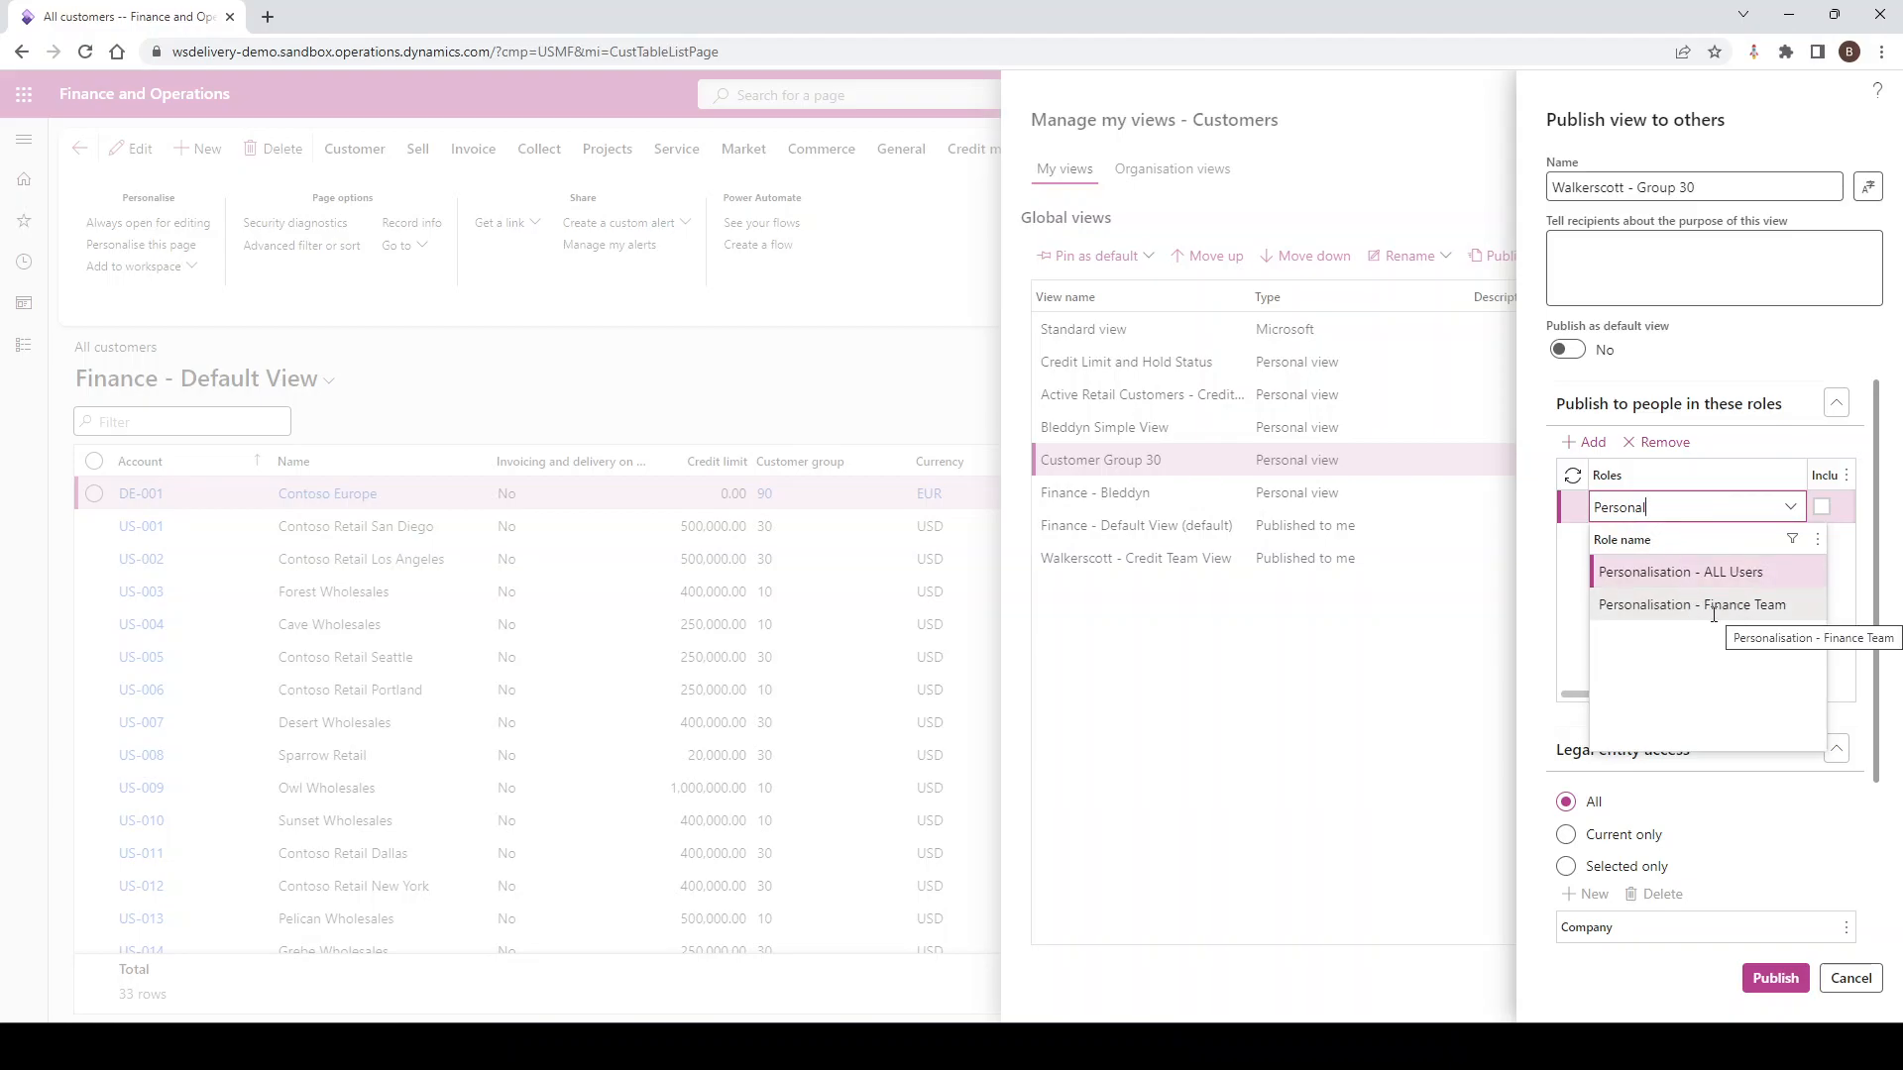
{"action": "left_click", "coordinate": [1673, 574]}
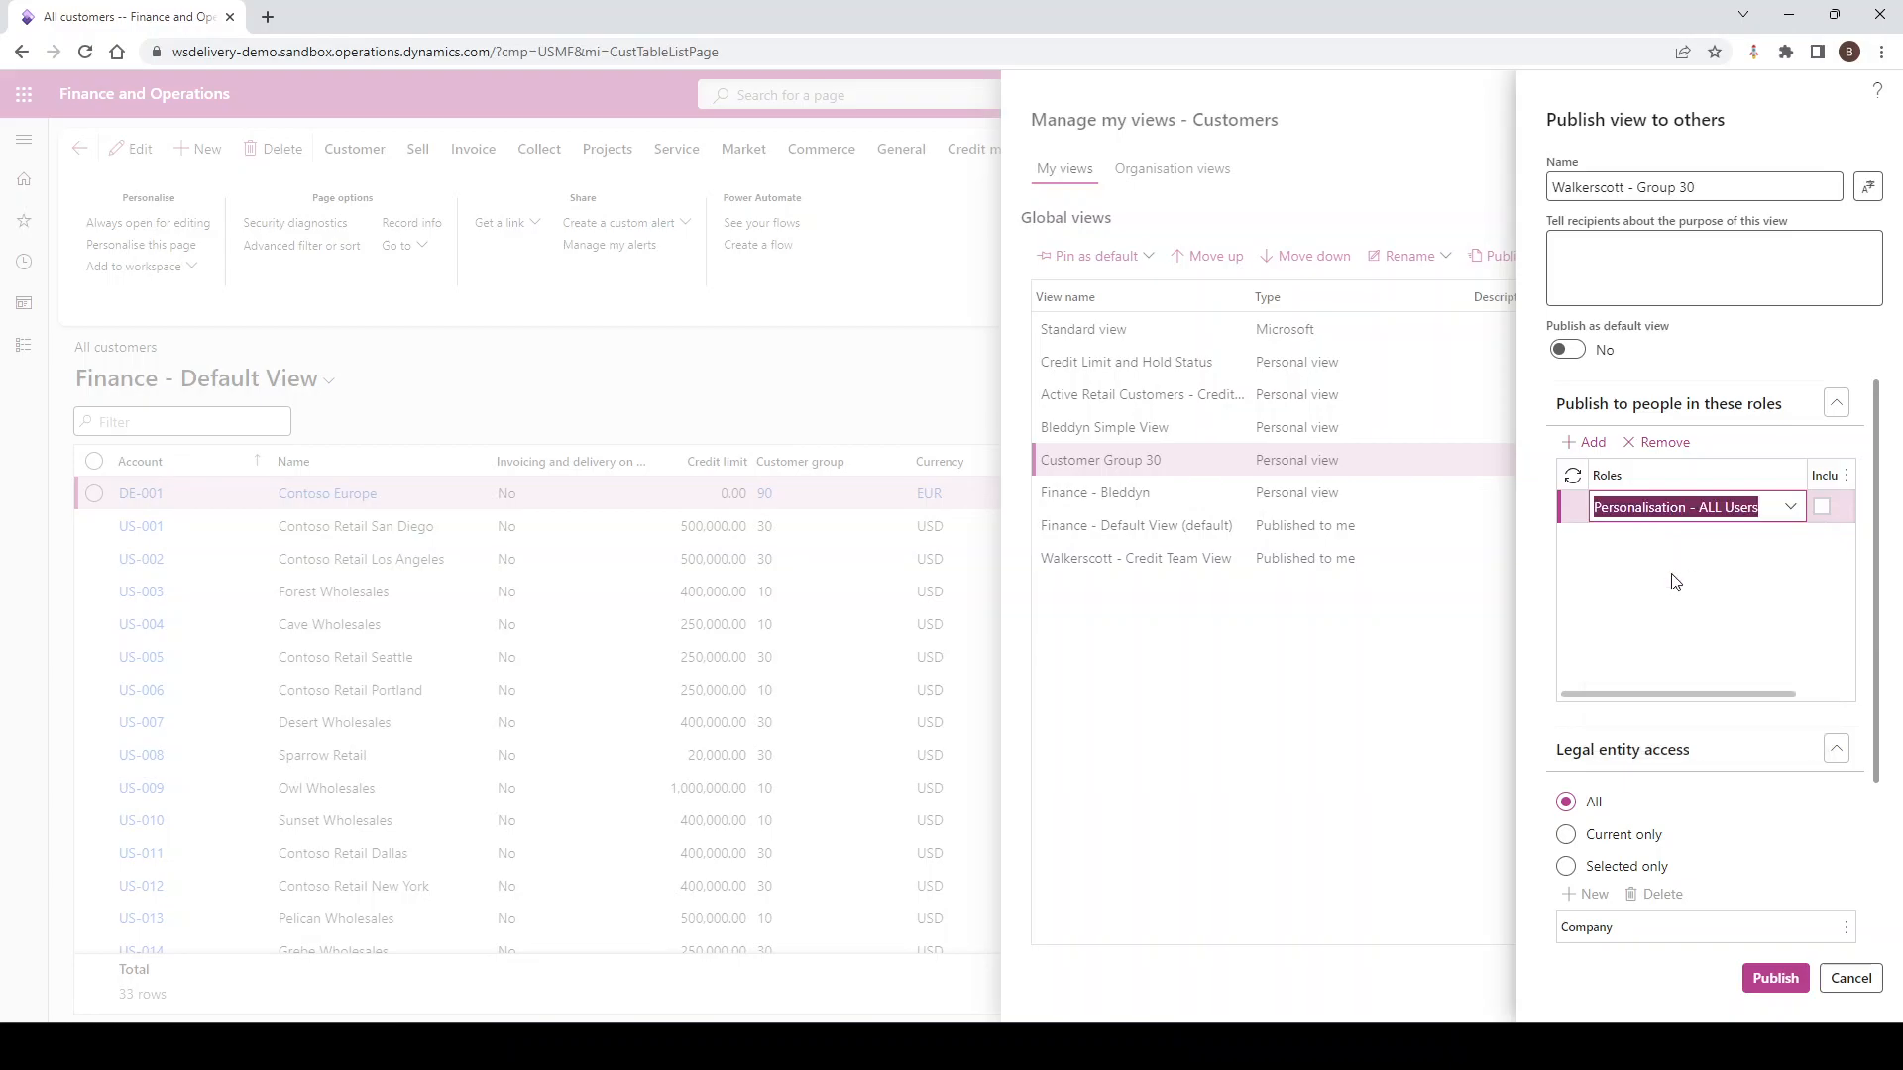
{"action": "left_click", "coordinate": [1772, 979]}
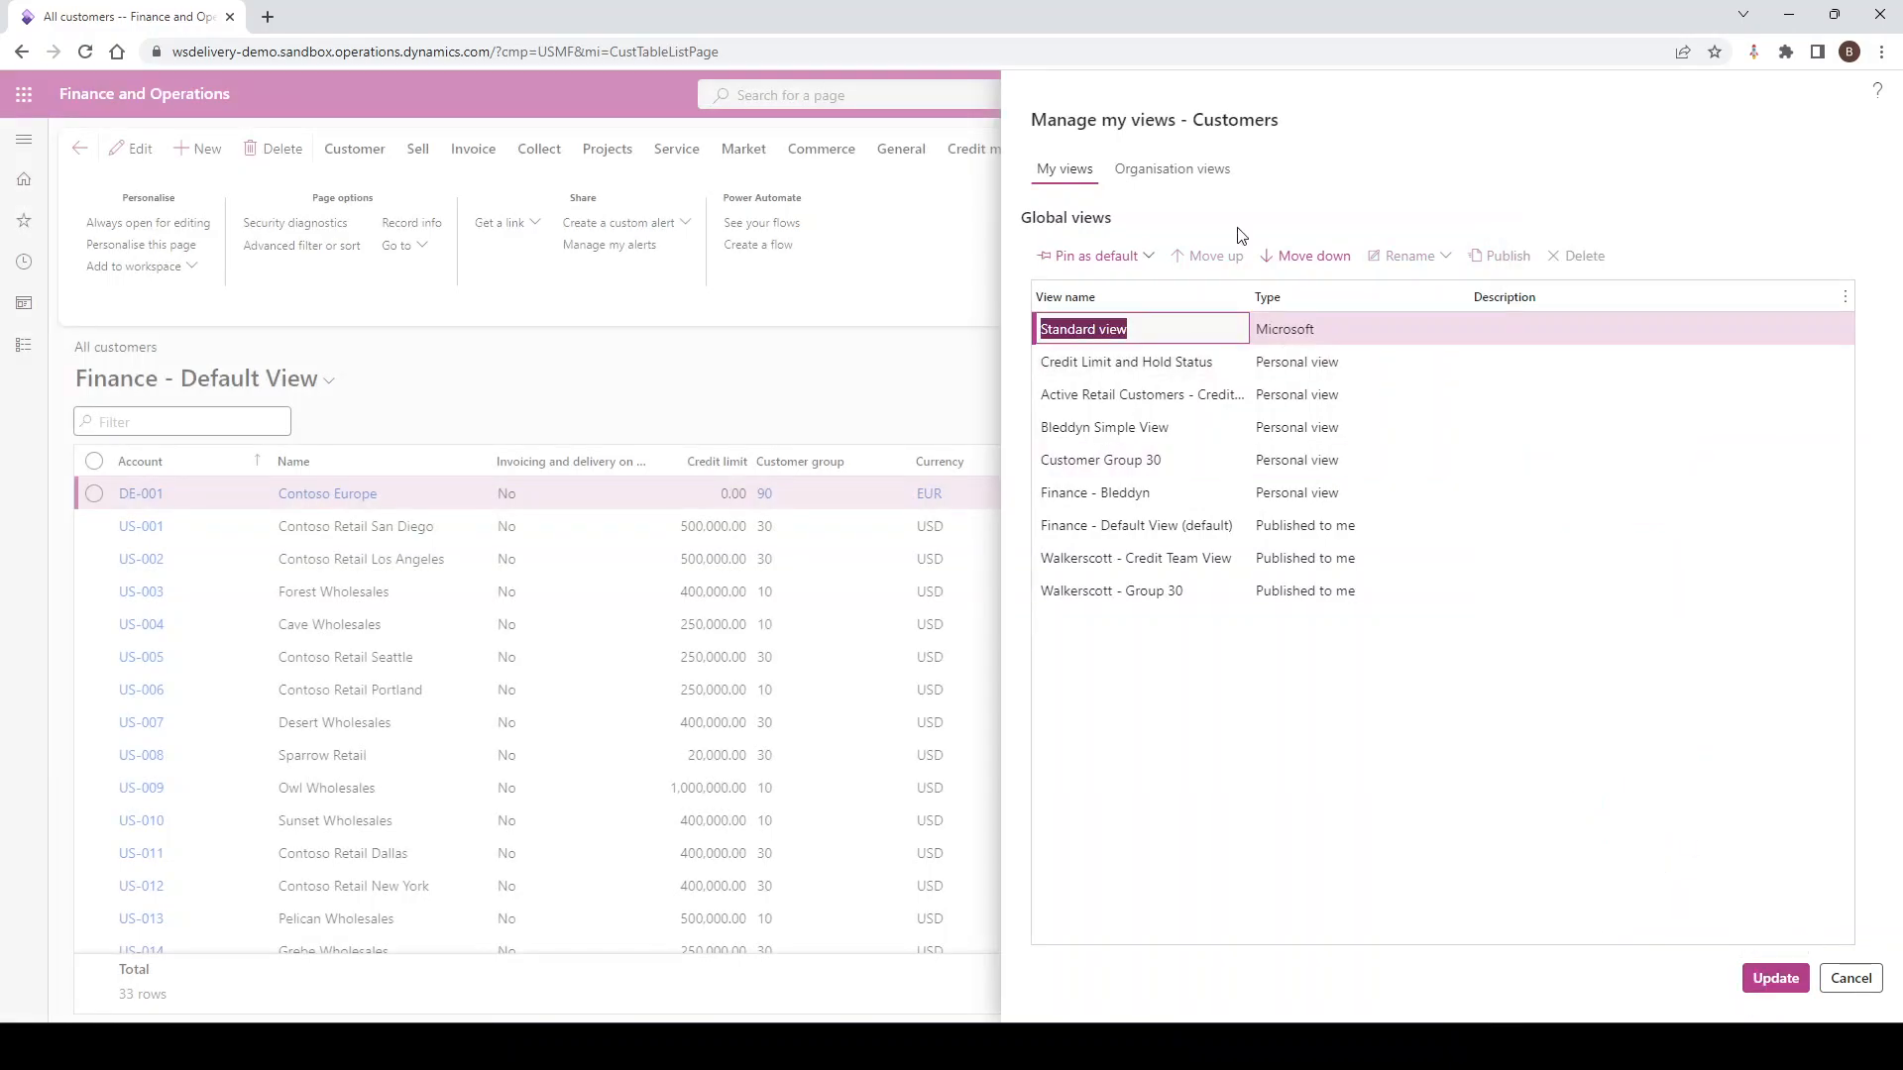
{"action": "left_click", "coordinate": [1199, 186]}
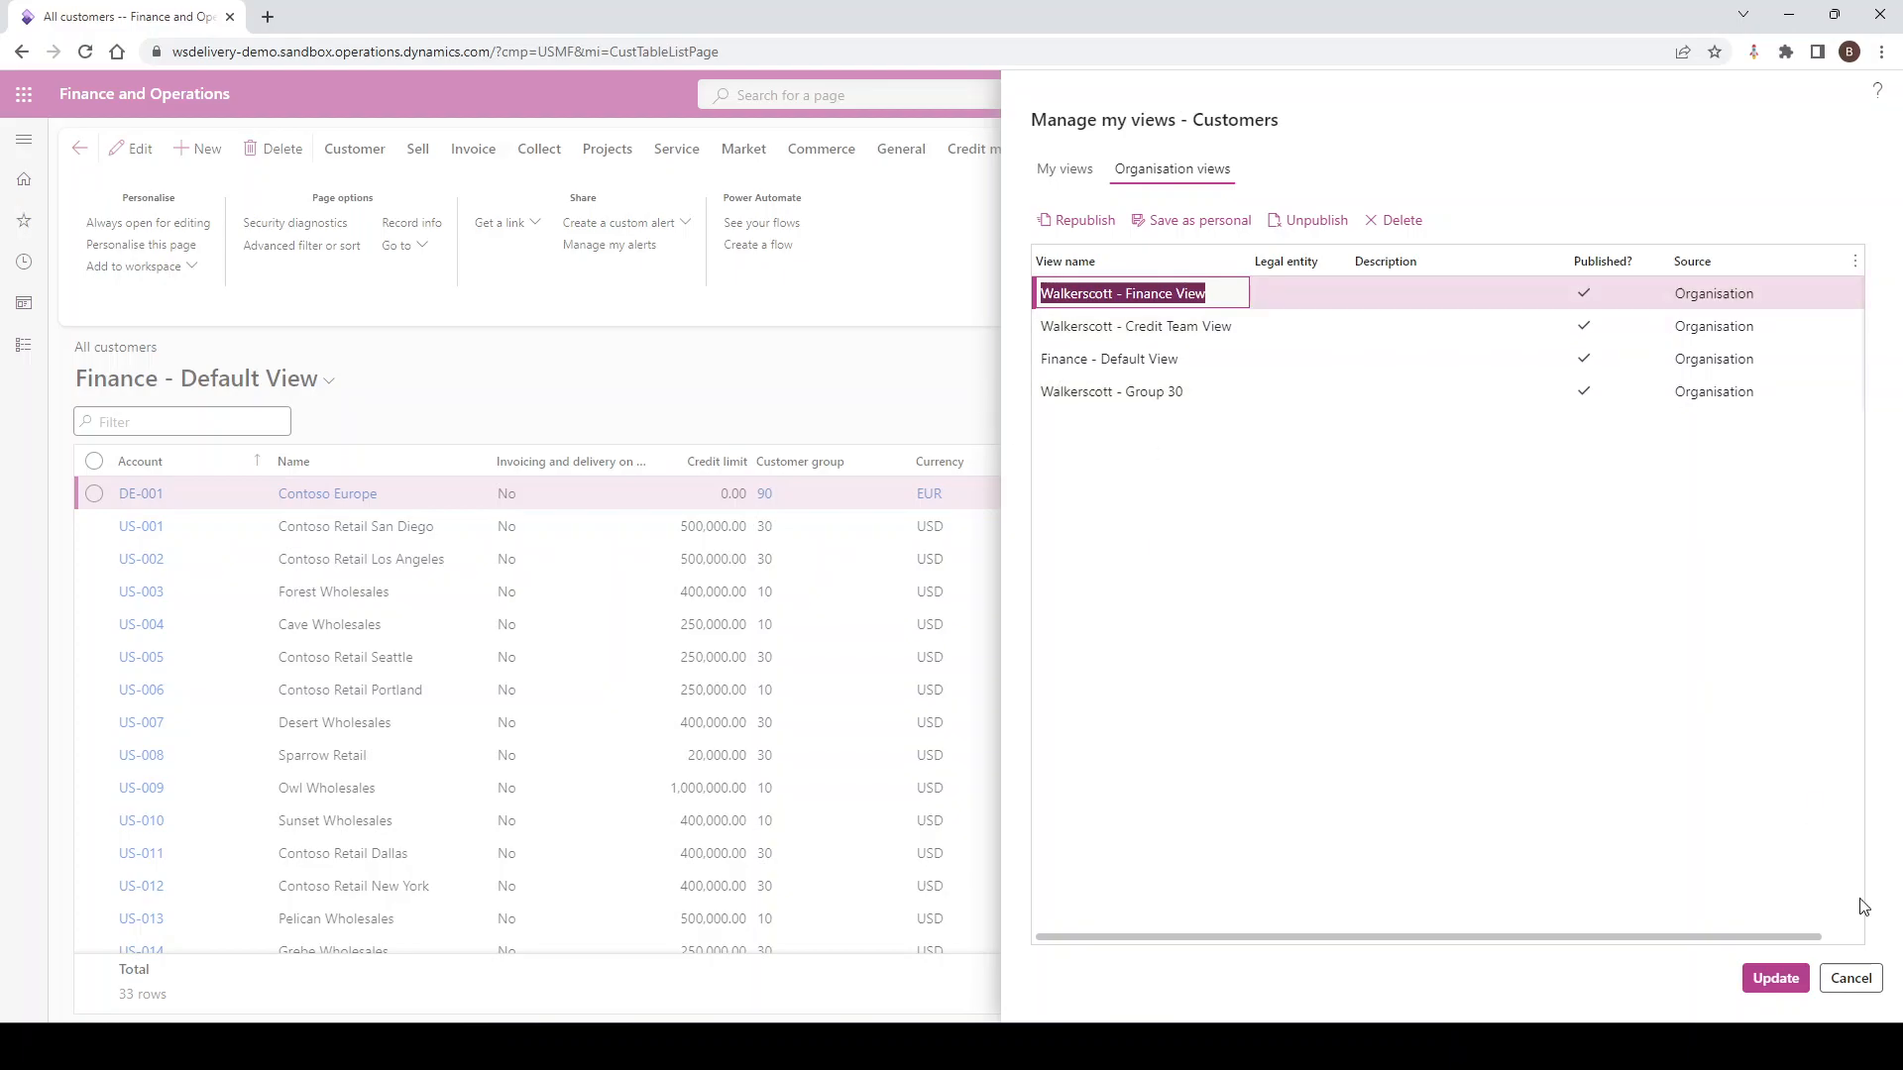
Cancel view management, then verify 'Walkerscott - Group 30' is listed among the saved All customers views
{"action": "left_click", "coordinate": [1849, 978]}
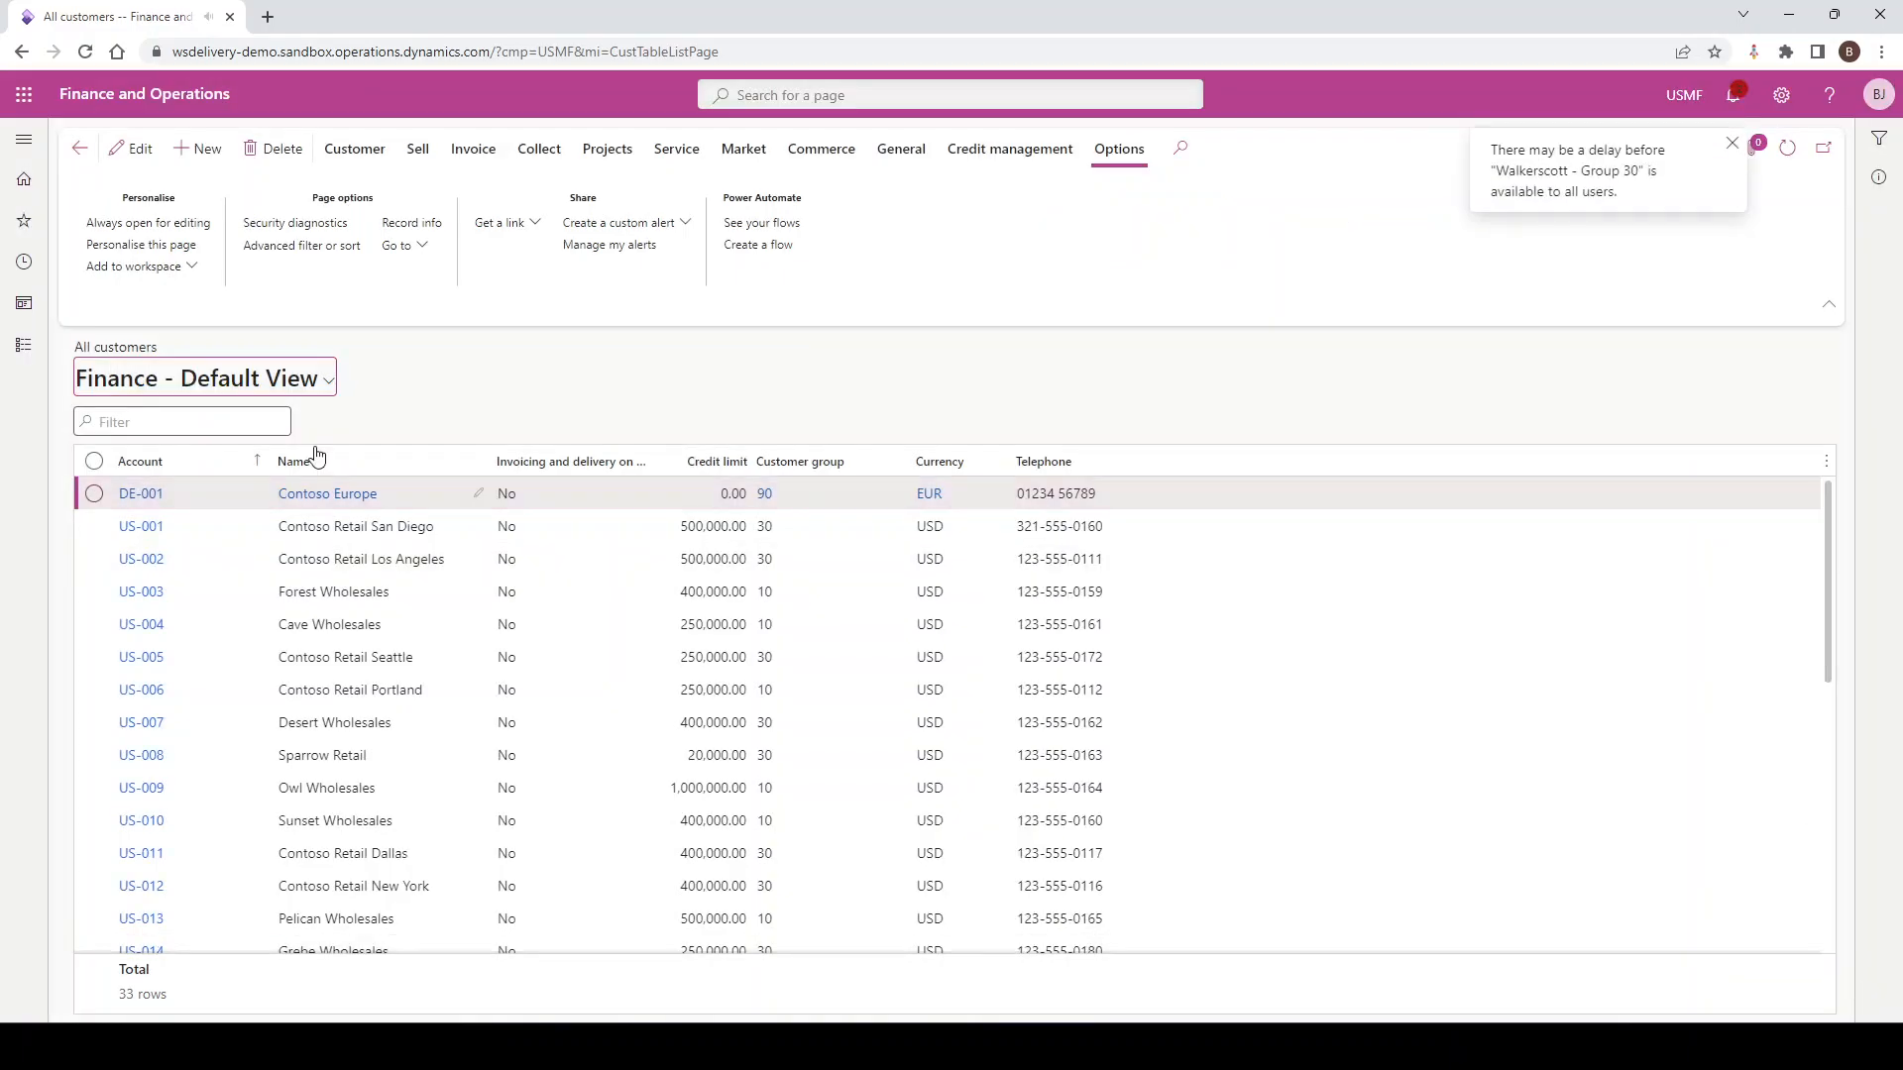
{"action": "left_click", "coordinate": [331, 380]}
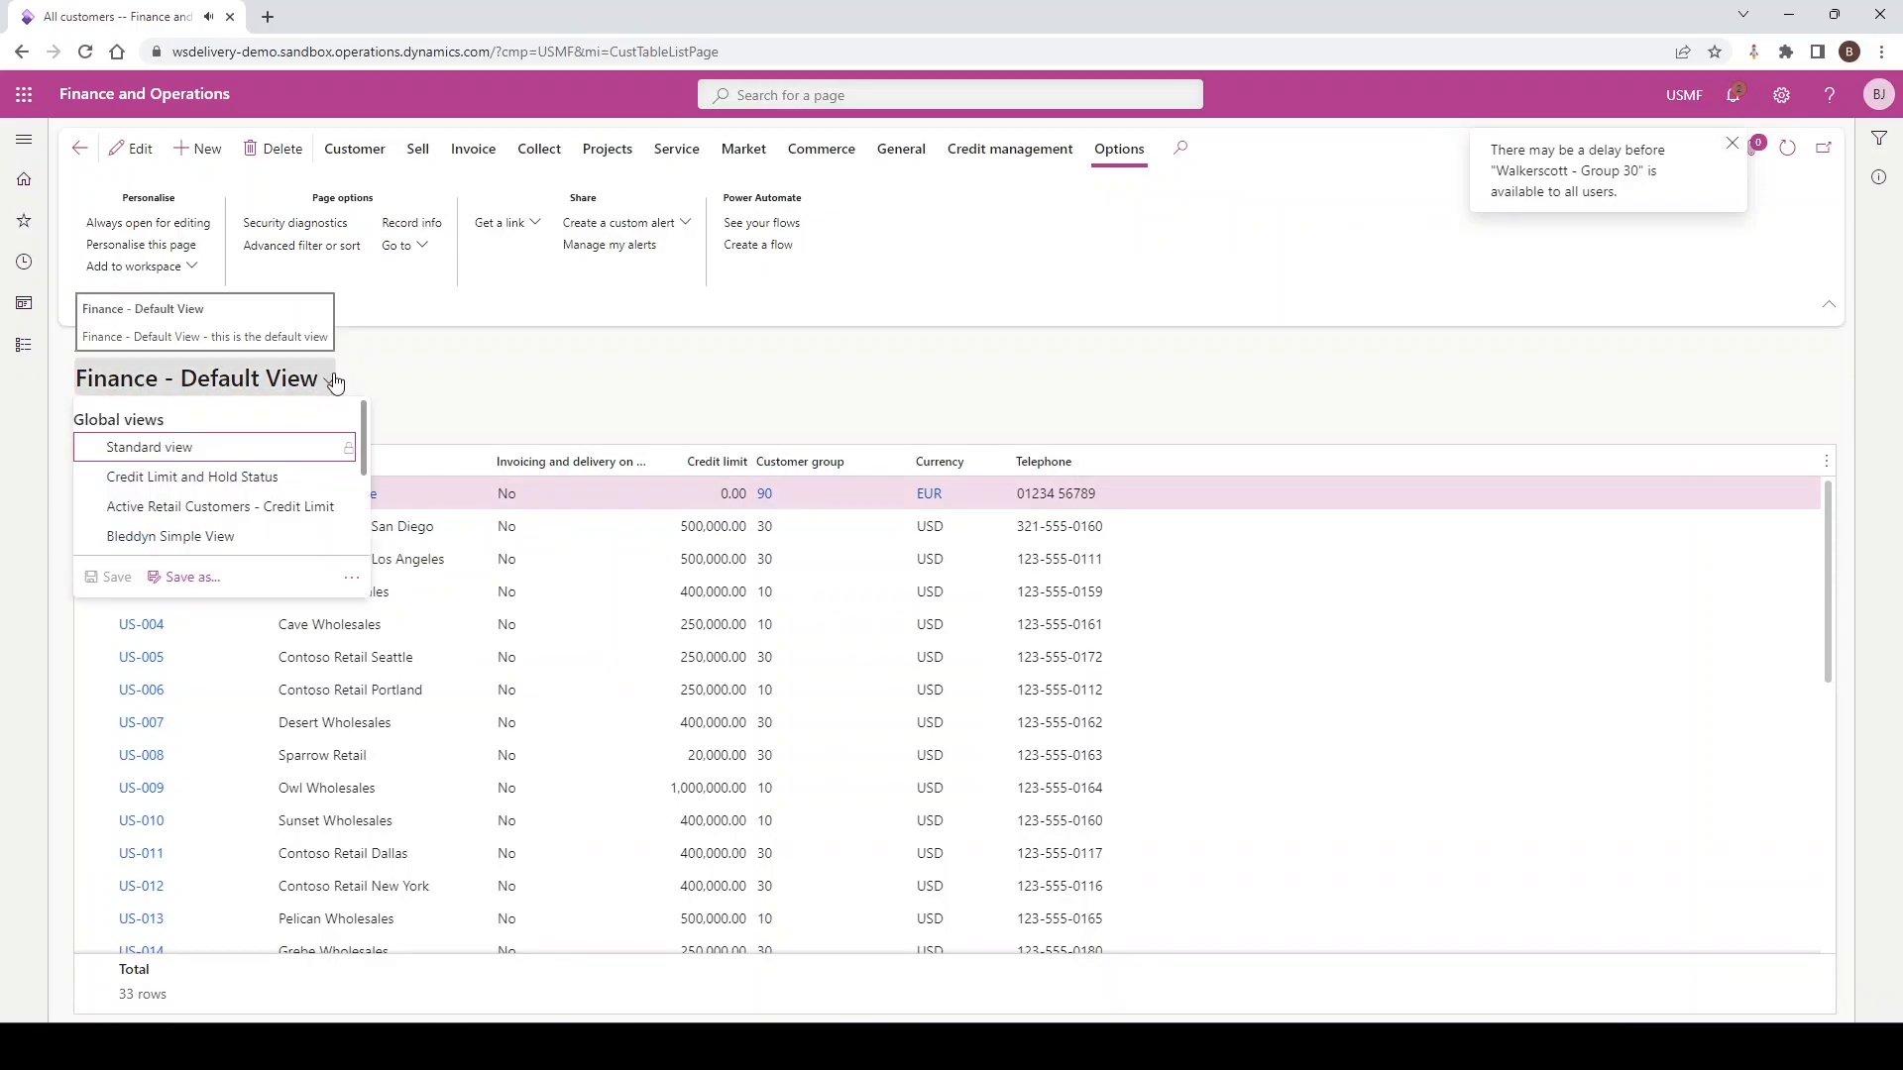
{"action": "scroll", "coordinate": [238, 464], "scroll_direction": "down", "scroll_amount": 3}
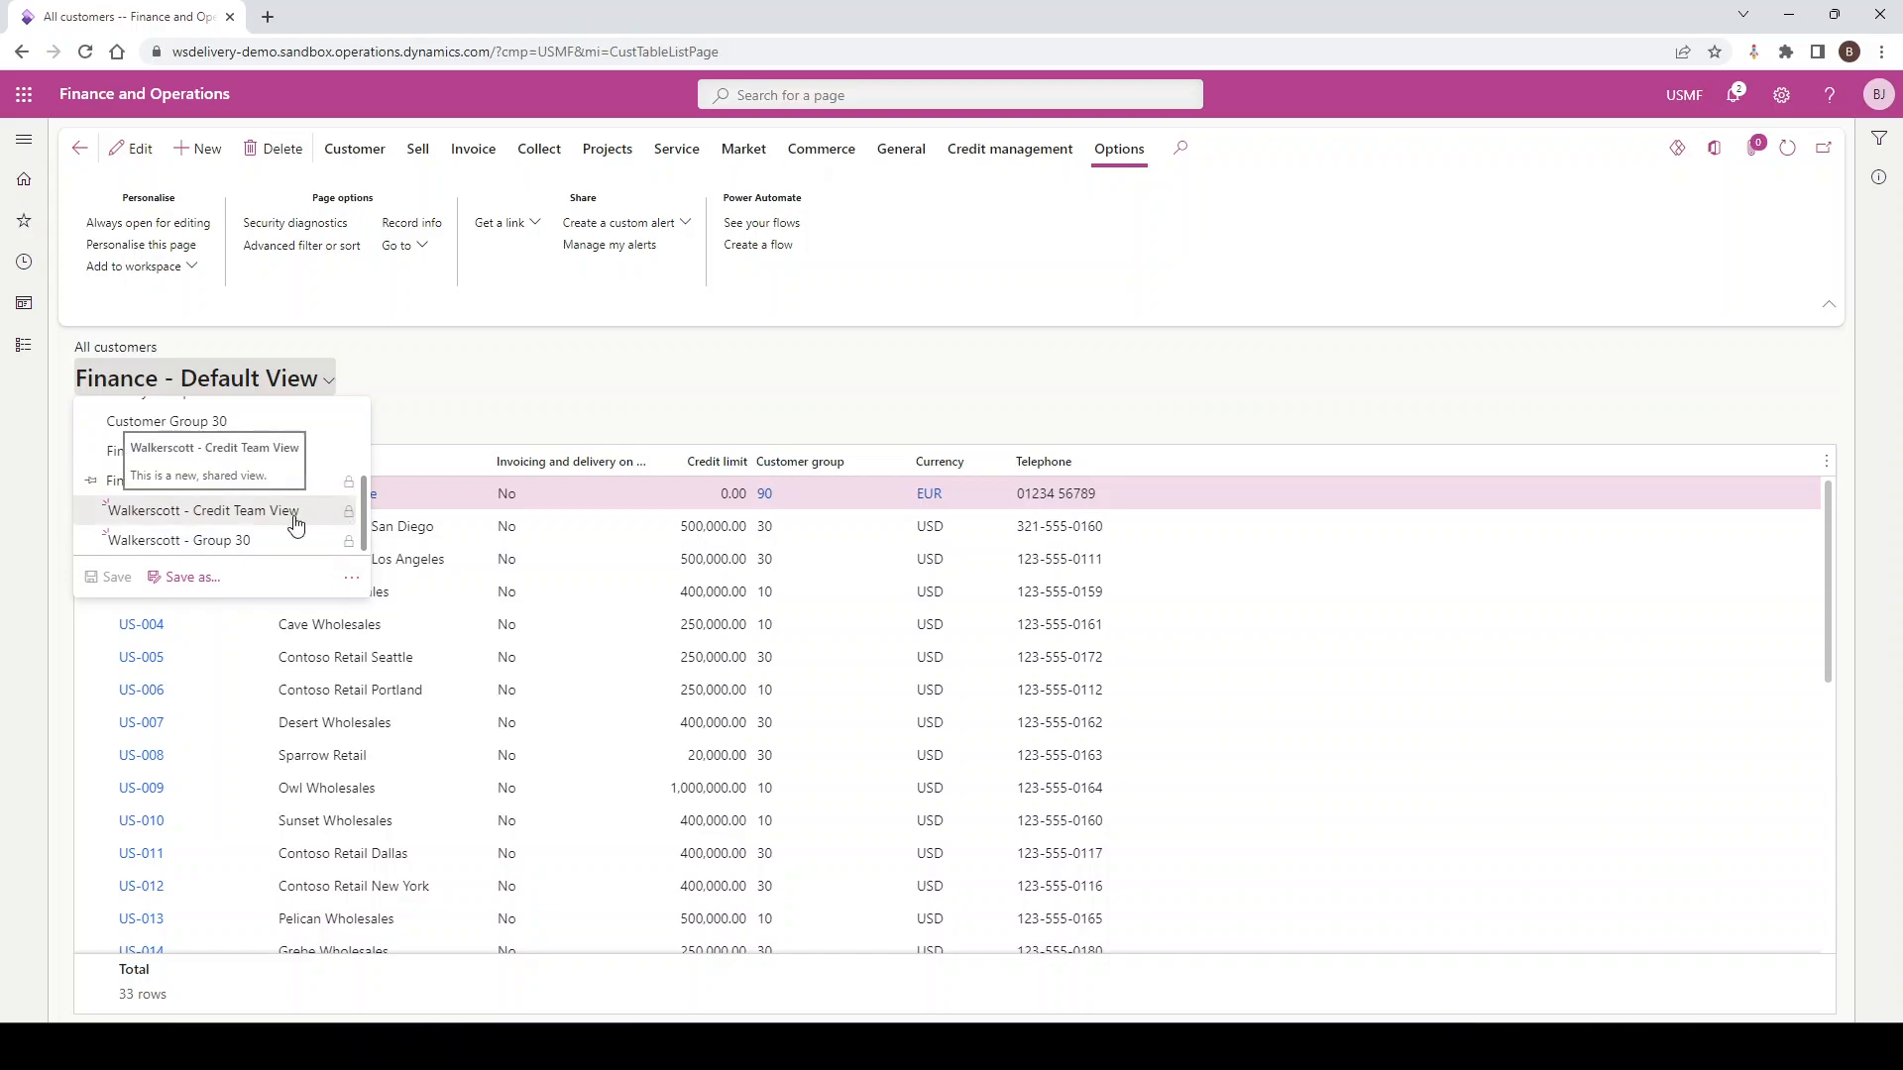
{"action": "left_click", "coordinate": [530, 397]}
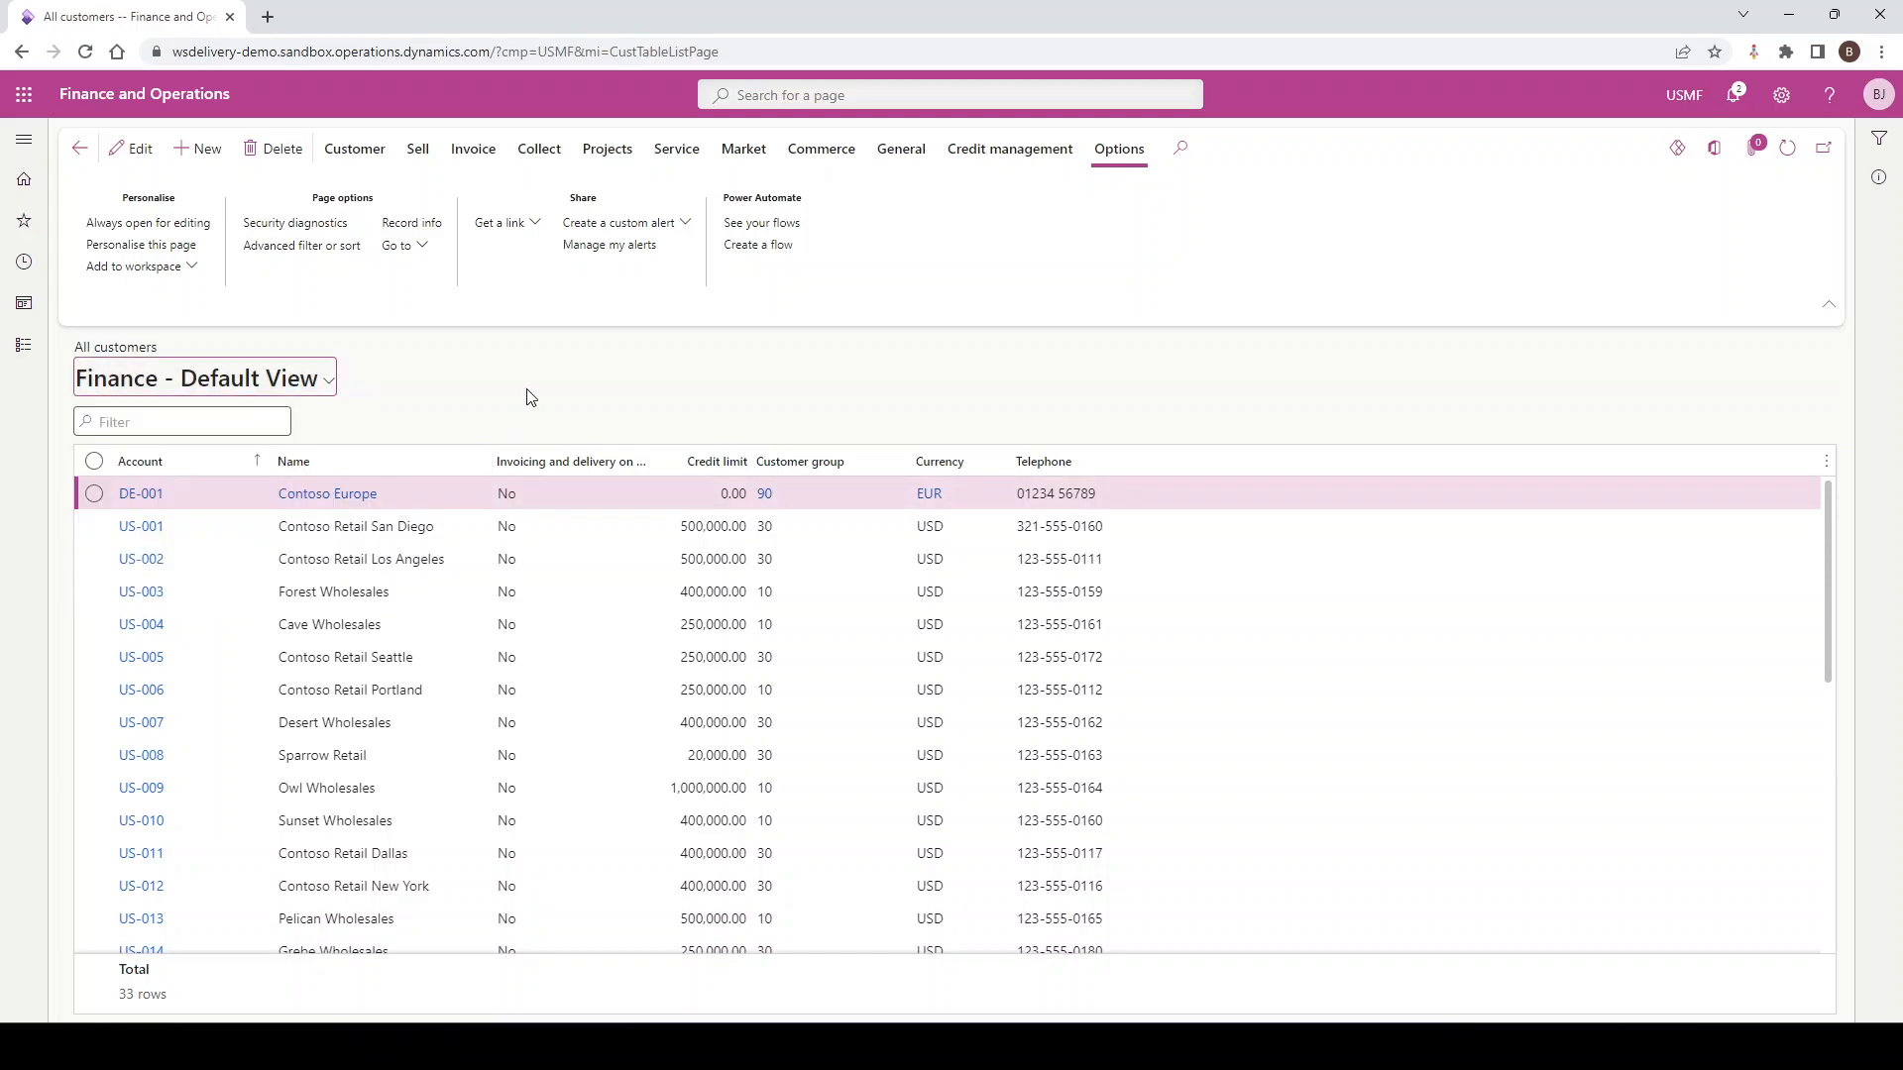